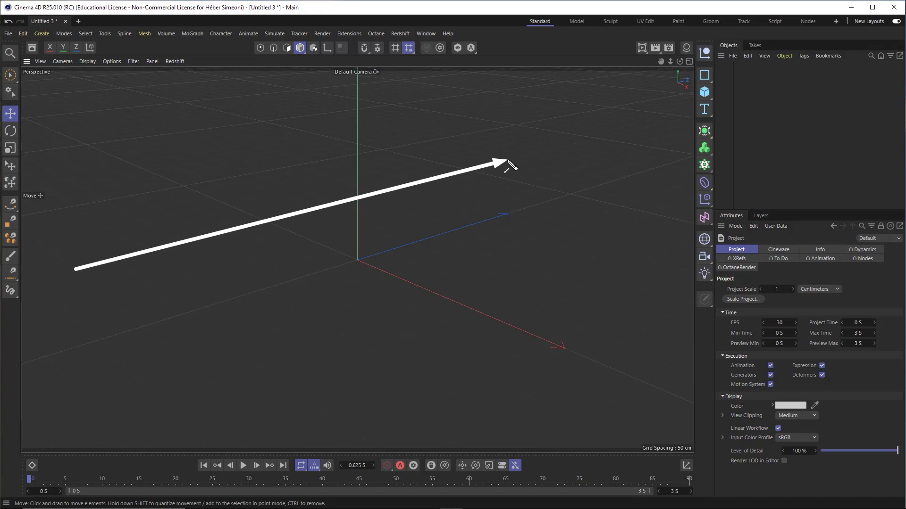
Add a Rectangle spline to the empty scene.
{"action": "key", "text": "ctrl+z"}
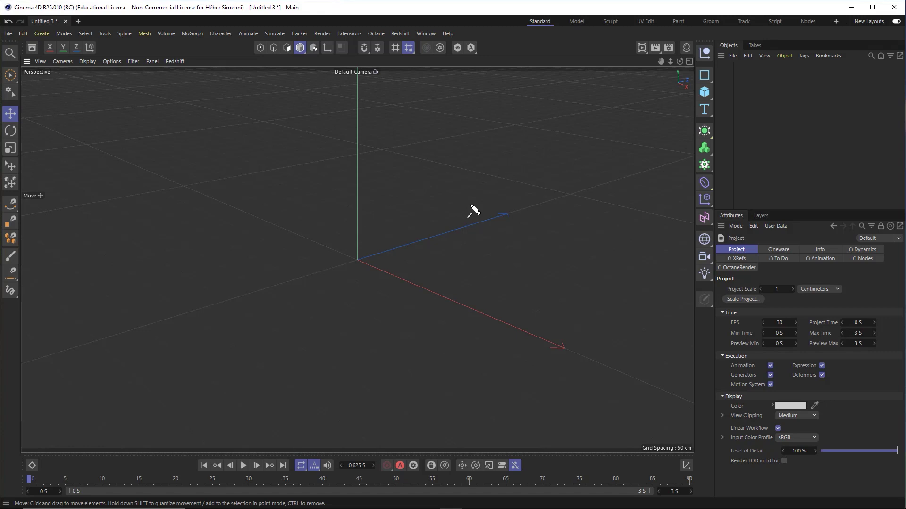
{"action": "mouse_move", "coordinate": [441, 230]}
{"action": "left_mouse_down"}
{"action": "mouse_move", "coordinate": [697, 67]}
{"action": "mouse_move", "coordinate": [700, 83]}
{"action": "left_mouse_up"}
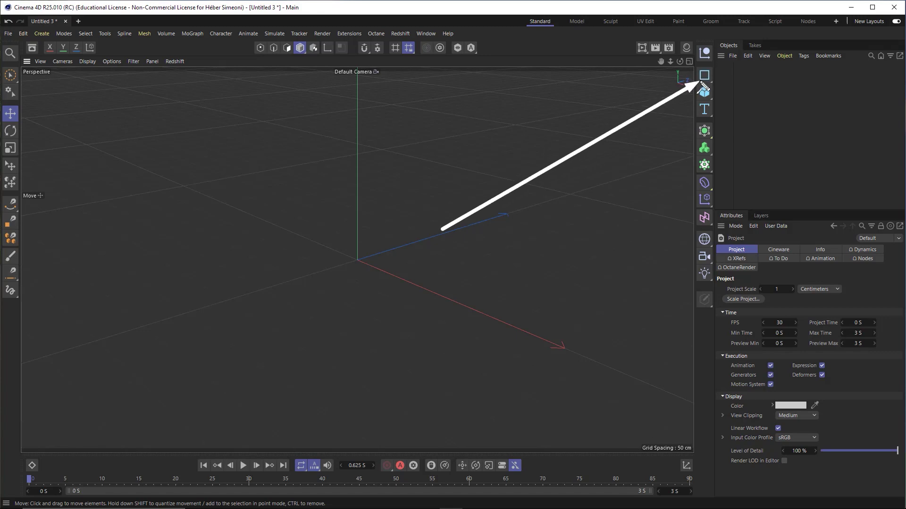
{"action": "key", "text": "Escape"}
{"action": "left_click", "coordinate": [705, 76]}
{"action": "scroll", "coordinate": [399, 254], "scroll_direction": "down", "scroll_amount": 2}
{"action": "left_click_drag", "start_coordinate": [399, 254], "coordinate": [399, 256], "text": "alt"}
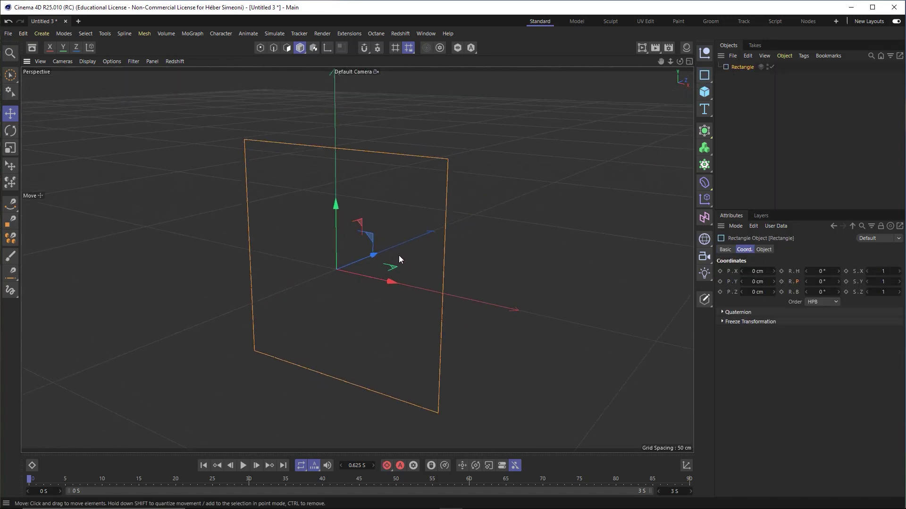
Set the rectangle spline's height to 250 cm.
{"action": "key", "text": "ctrl+2"}
{"action": "mouse_move", "coordinate": [535, 279]}
{"action": "left_mouse_down"}
{"action": "mouse_move", "coordinate": [688, 137]}
{"action": "mouse_move", "coordinate": [744, 71]}
{"action": "mouse_move", "coordinate": [729, 189]}
{"action": "mouse_move", "coordinate": [751, 248]}
{"action": "left_mouse_up"}
{"action": "key", "text": "Escape"}
{"action": "left_click", "coordinate": [762, 251]}
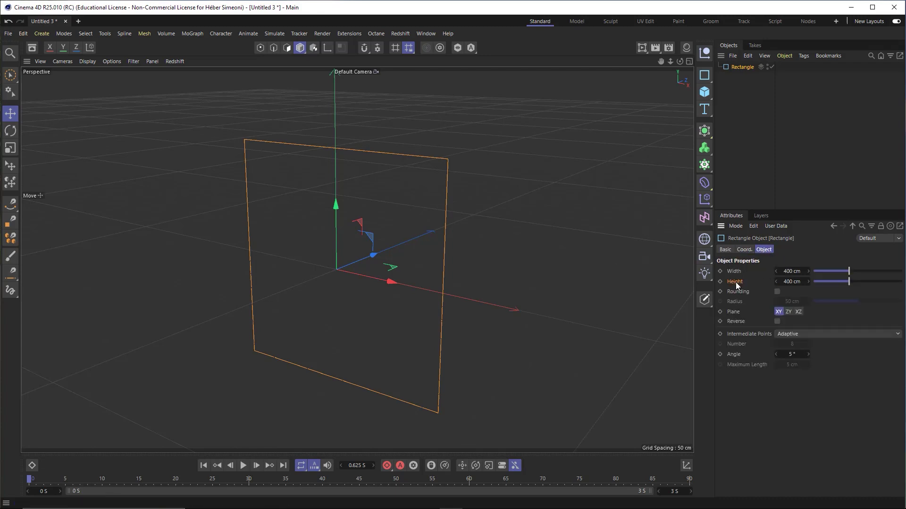
{"action": "left_click_drag", "start_coordinate": [843, 282], "coordinate": [839, 282]}
{"action": "left_click", "coordinate": [793, 282]}
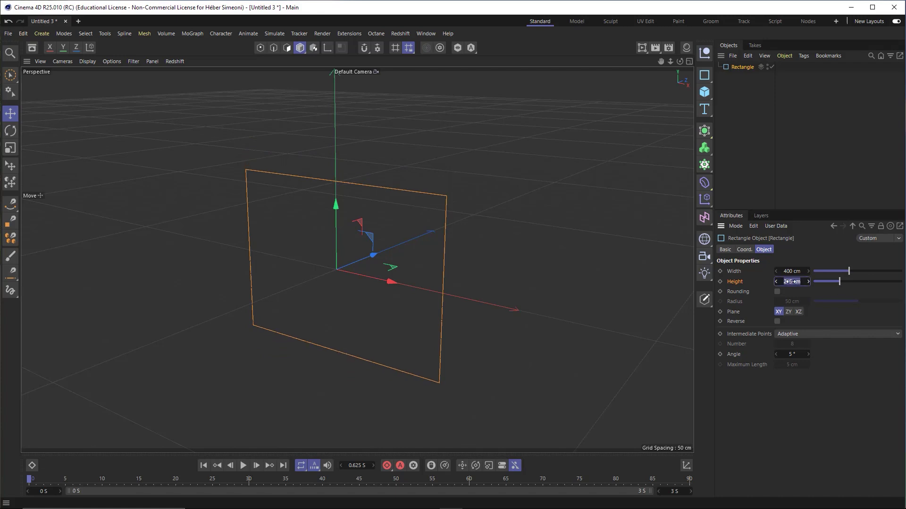
{"action": "type", "text": "250"}
{"action": "key", "text": "Return"}
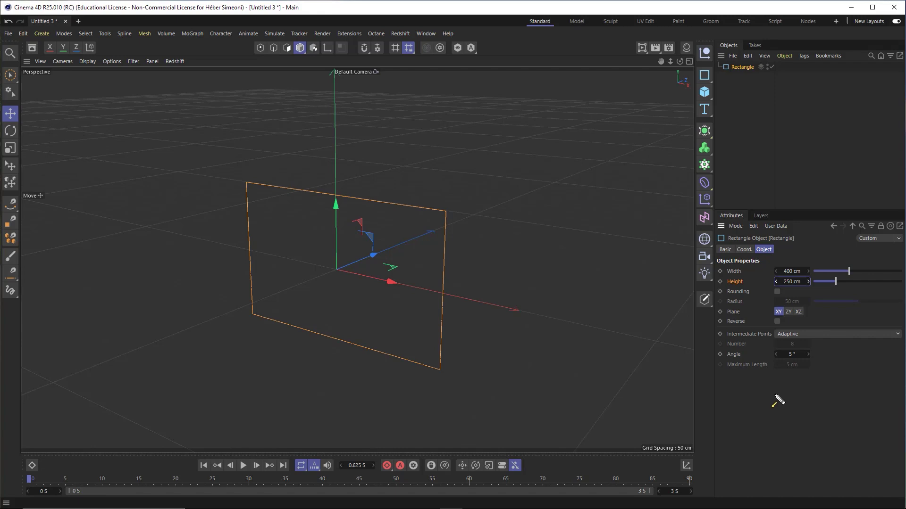
{"action": "left_click_drag", "start_coordinate": [739, 440], "coordinate": [790, 285]}
{"action": "left_click", "coordinate": [792, 281]}
{"action": "type", "text": "2"}
{"action": "left_click_drag", "start_coordinate": [505, 149], "coordinate": [343, 218]}
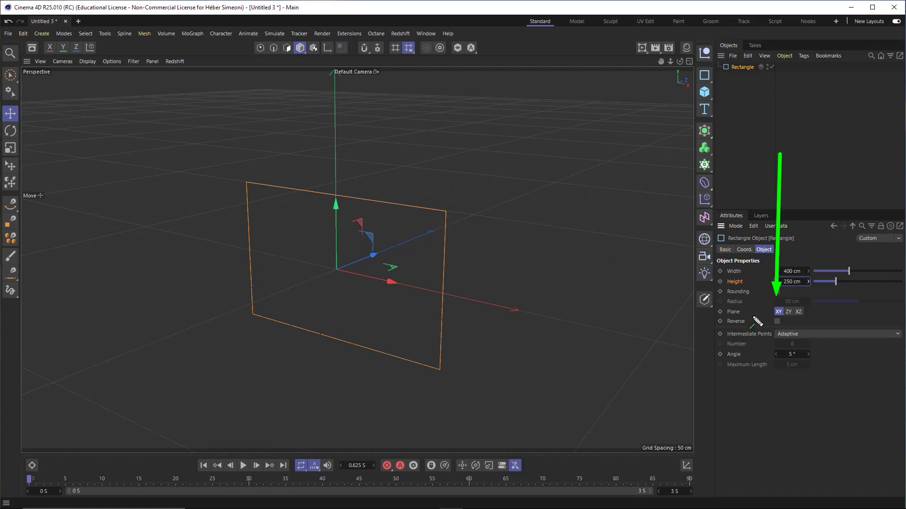
Try the ZY and XZ plane orientations on the rectangle and return it to the XY plane.
{"action": "left_click", "coordinate": [778, 312]}
{"action": "left_click", "coordinate": [788, 312]}
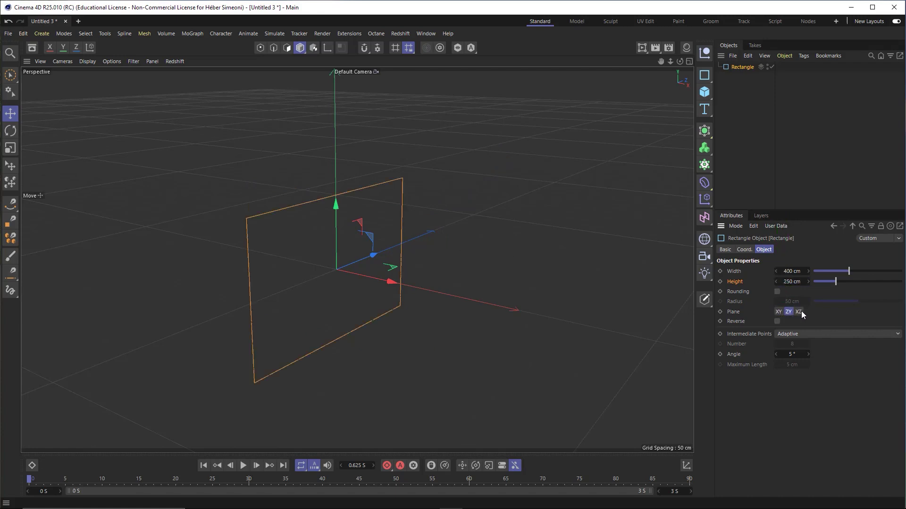
{"action": "left_click", "coordinate": [798, 312]}
{"action": "left_click", "coordinate": [789, 313]}
{"action": "left_click", "coordinate": [780, 312]}
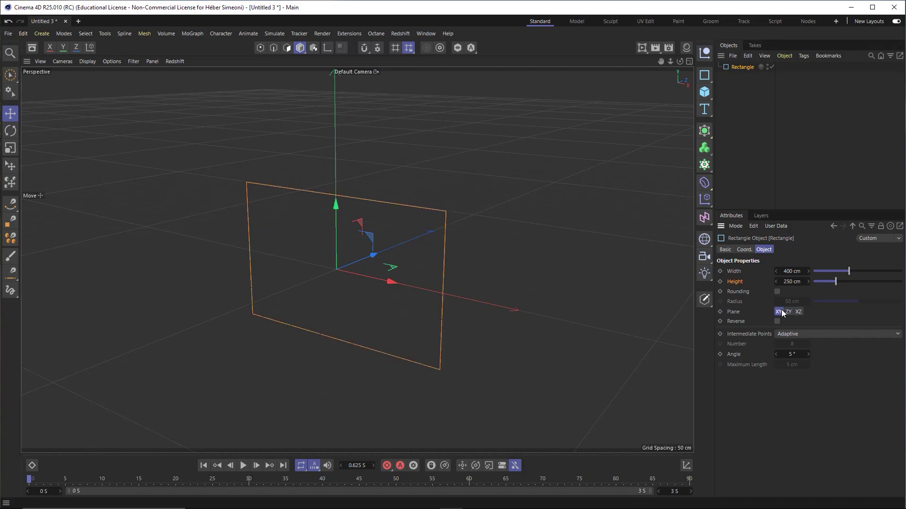
{"action": "left_click", "coordinate": [788, 311]}
{"action": "left_click", "coordinate": [800, 312]}
{"action": "left_click", "coordinate": [781, 311]}
{"action": "left_click", "coordinate": [799, 312]}
{"action": "left_click", "coordinate": [779, 312]}
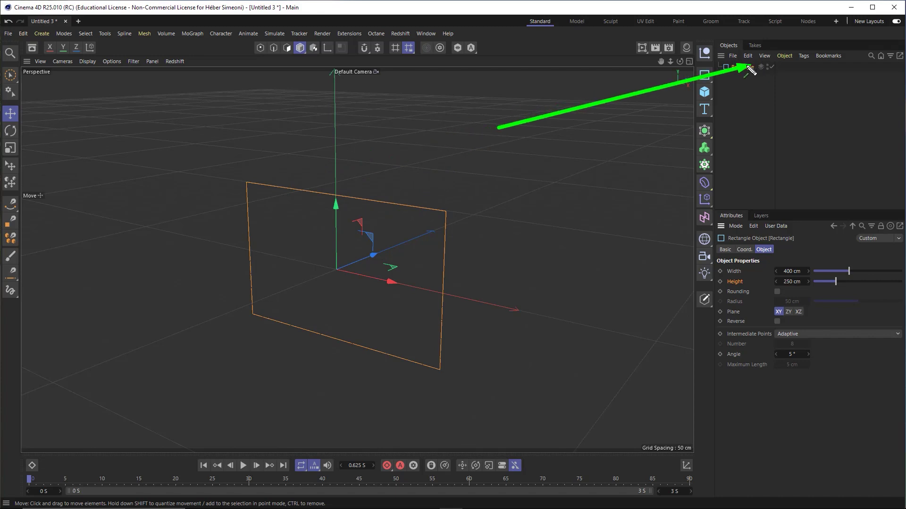
Make the rectangle spline editable and duplicate it.
{"action": "left_click", "coordinate": [702, 300]}
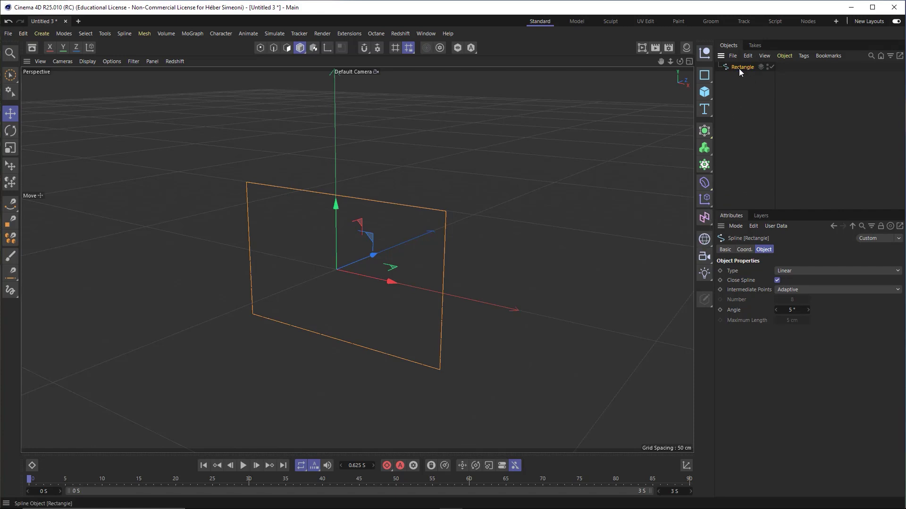
{"action": "key", "text": "ctrl+c"}
{"action": "key", "text": "ctrl+v"}
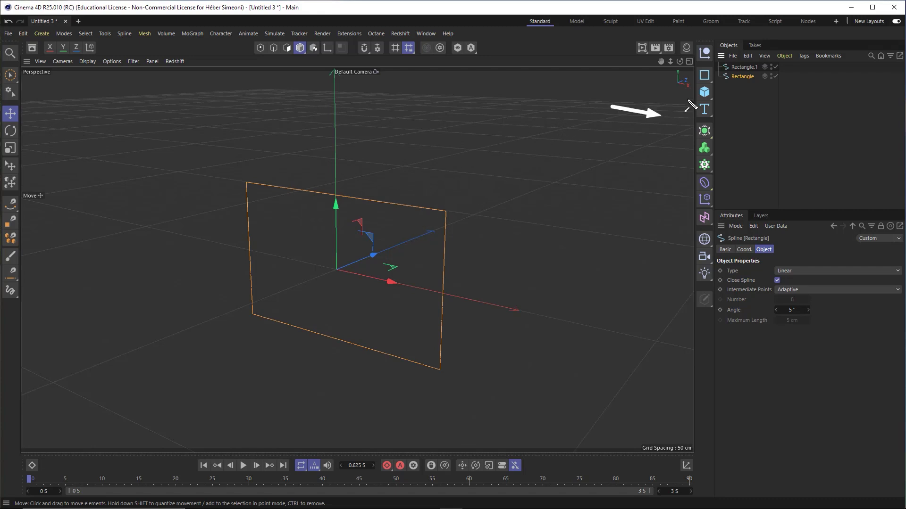
Select the copy Rectangle.1, switch to point editing and isolate it with Viewport Solo.
{"action": "left_click", "coordinate": [743, 67]}
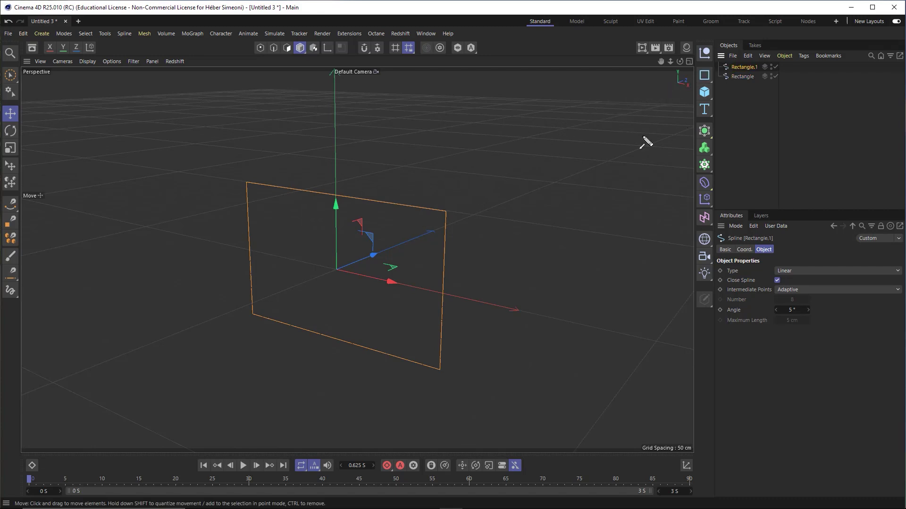
{"action": "left_click", "coordinate": [259, 49]}
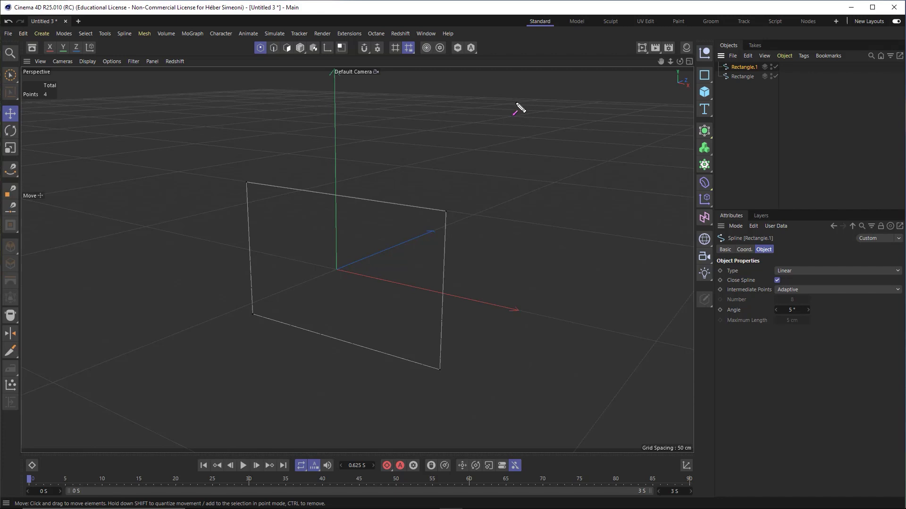
{"action": "left_click_drag", "start_coordinate": [440, 236], "coordinate": [458, 53]}
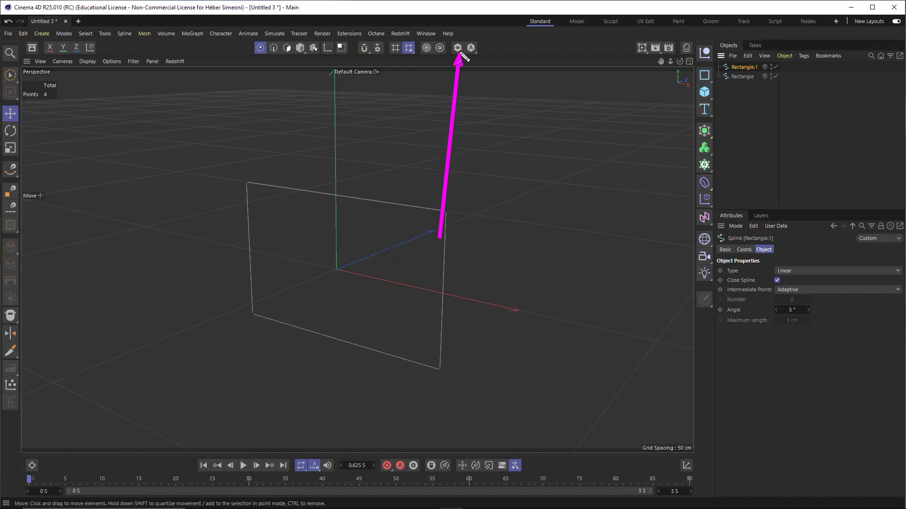
{"action": "left_click", "coordinate": [457, 48]}
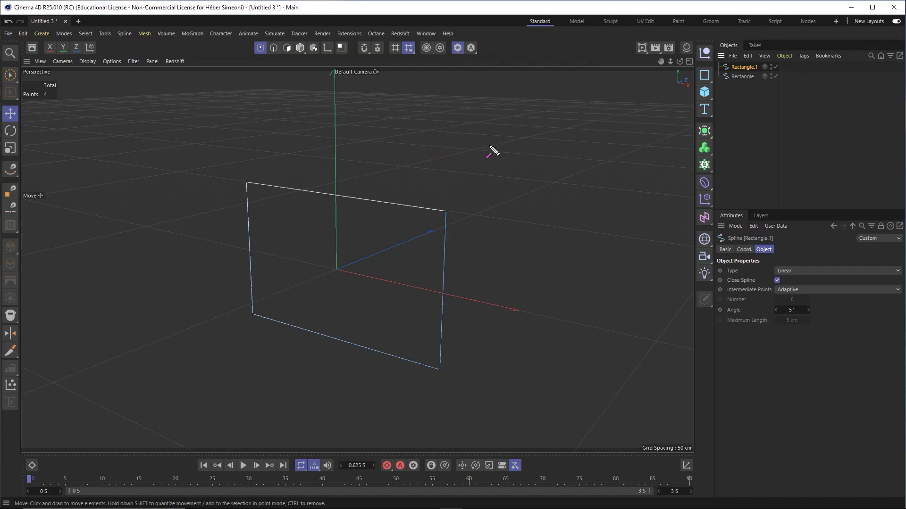
Select the two upper corner points of the isolated spline with Live Selection and subdivide the segment between them.
{"action": "mouse_move", "coordinate": [561, 177]}
{"action": "left_mouse_down"}
{"action": "mouse_move", "coordinate": [734, 70]}
{"action": "mouse_move", "coordinate": [675, 92]}
{"action": "mouse_move", "coordinate": [731, 72]}
{"action": "mouse_move", "coordinate": [286, 103]}
{"action": "mouse_move", "coordinate": [268, 57]}
{"action": "mouse_move", "coordinate": [271, 80]}
{"action": "mouse_move", "coordinate": [435, 91]}
{"action": "mouse_move", "coordinate": [461, 57]}
{"action": "mouse_move", "coordinate": [188, 162]}
{"action": "mouse_move", "coordinate": [21, 81]}
{"action": "left_mouse_up"}
{"action": "left_click", "coordinate": [11, 75]}
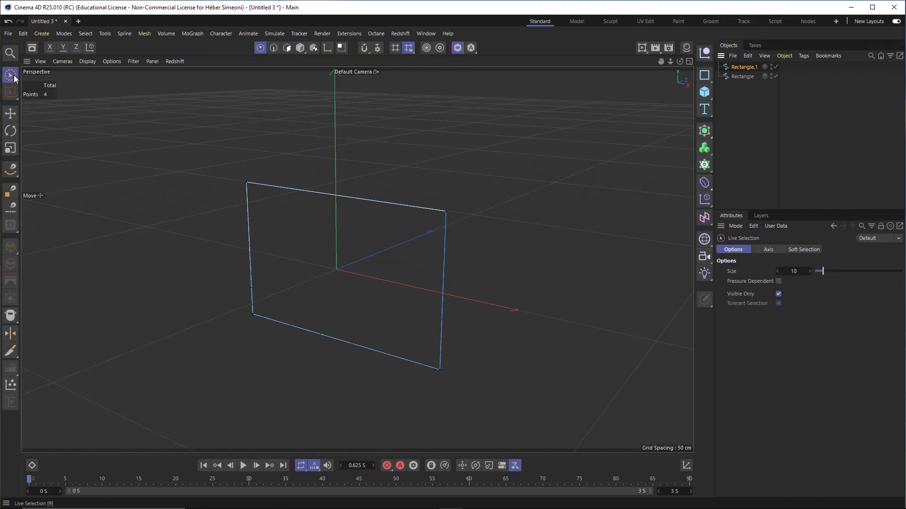
{"action": "left_click", "coordinate": [246, 179]}
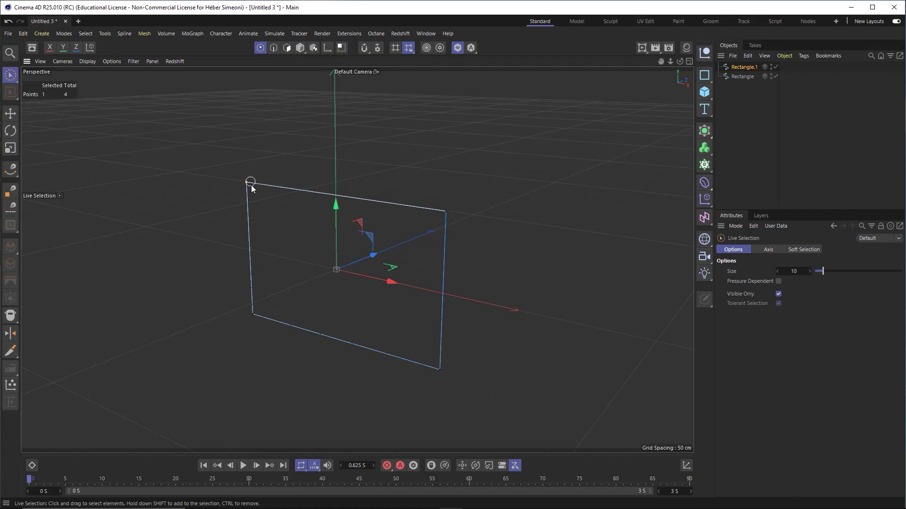
{"action": "left_click", "coordinate": [444, 211], "text": "shift"}
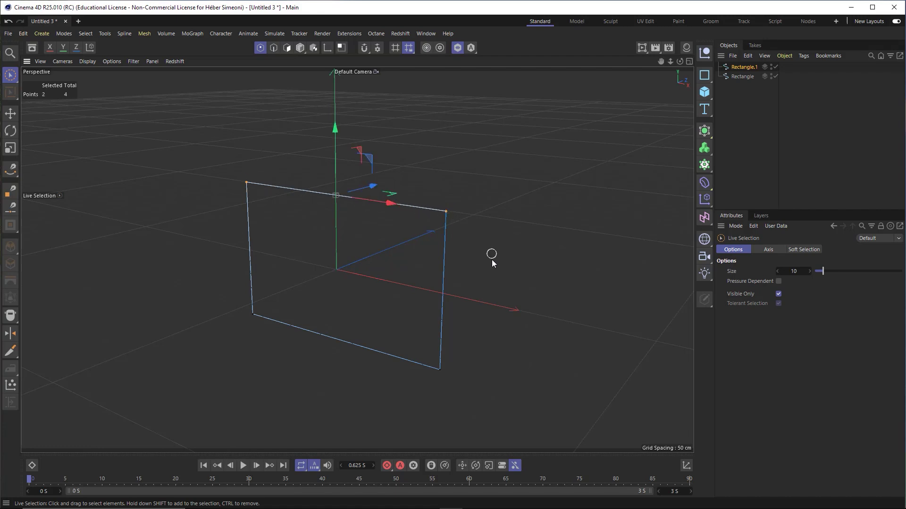
{"action": "right_click", "coordinate": [445, 210]}
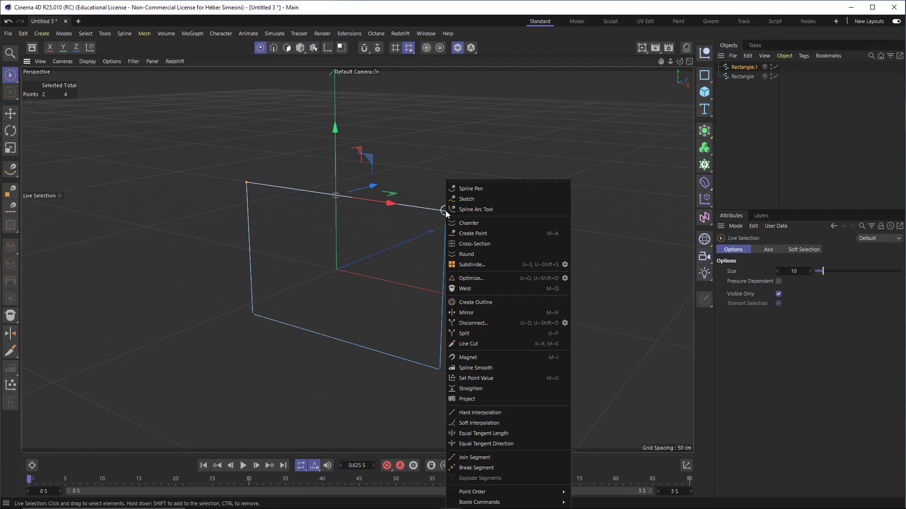
{"action": "left_click", "coordinate": [477, 266]}
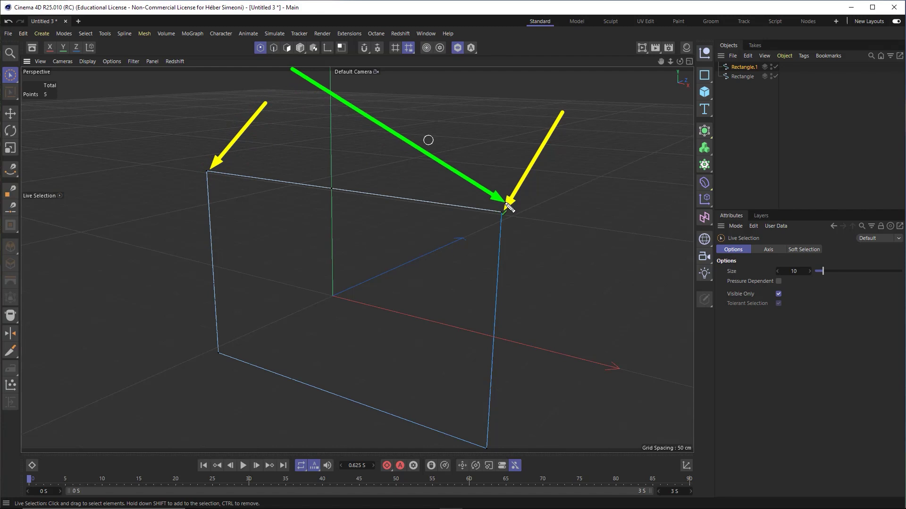
Move the new midpoint of the upper edge straight down in the Front view to form a V slightly above the origin.
{"action": "left_click", "coordinate": [332, 189]}
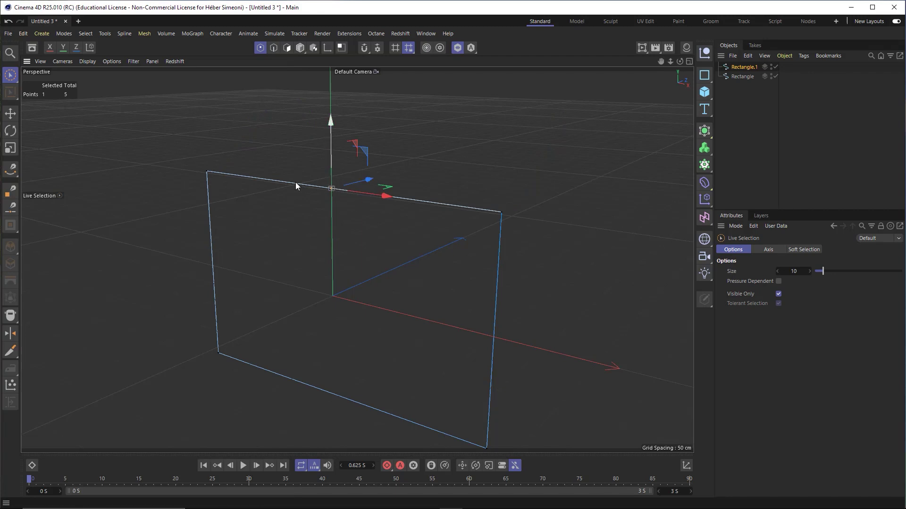
{"action": "middle_click", "coordinate": [346, 199]}
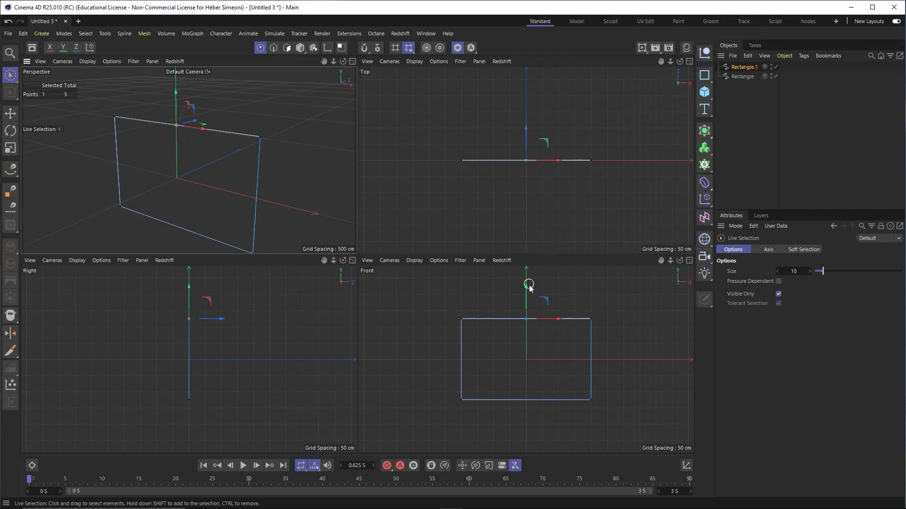
{"action": "mouse_move", "coordinate": [525, 285]}
{"action": "left_mouse_down"}
{"action": "mouse_move", "coordinate": [524, 337]}
{"action": "mouse_move", "coordinate": [524, 297]}
{"action": "mouse_move", "coordinate": [525, 331]}
{"action": "mouse_move", "coordinate": [524, 310]}
{"action": "left_mouse_up"}
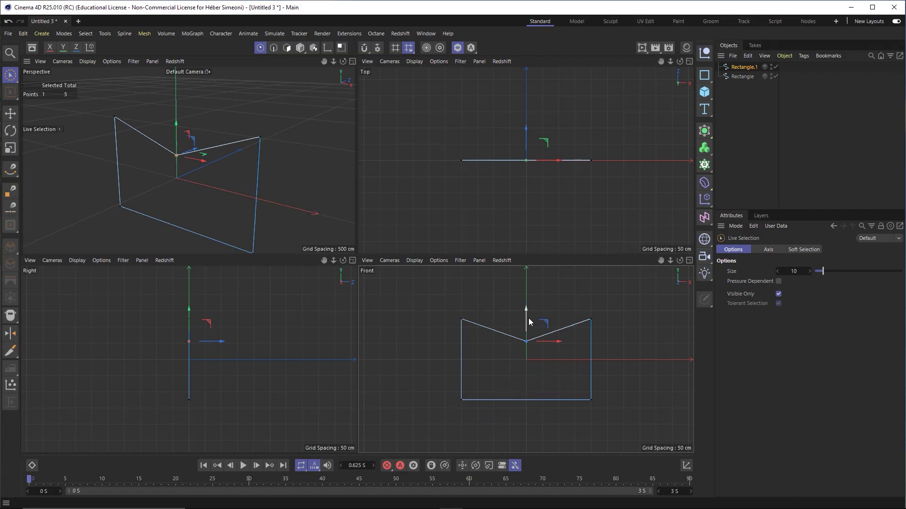
{"action": "left_click_drag", "start_coordinate": [529, 323], "coordinate": [528, 330]}
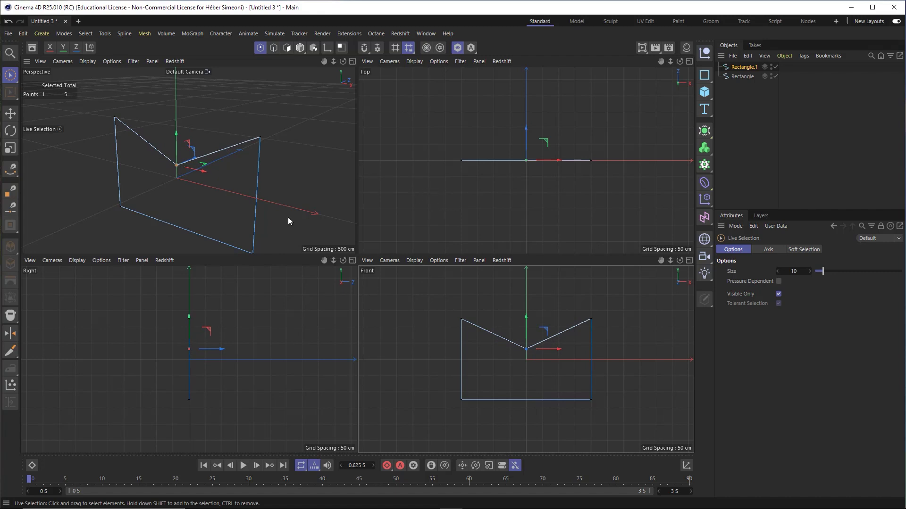
Return to the full perspective view and turn off Viewport Solo so both splines are shown.
{"action": "middle_click", "coordinate": [276, 166]}
{"action": "mouse_move", "coordinate": [363, 358]}
{"action": "left_mouse_down"}
{"action": "mouse_move", "coordinate": [437, 153]}
{"action": "mouse_move", "coordinate": [454, 59]}
{"action": "left_mouse_up"}
{"action": "left_click", "coordinate": [457, 49]}
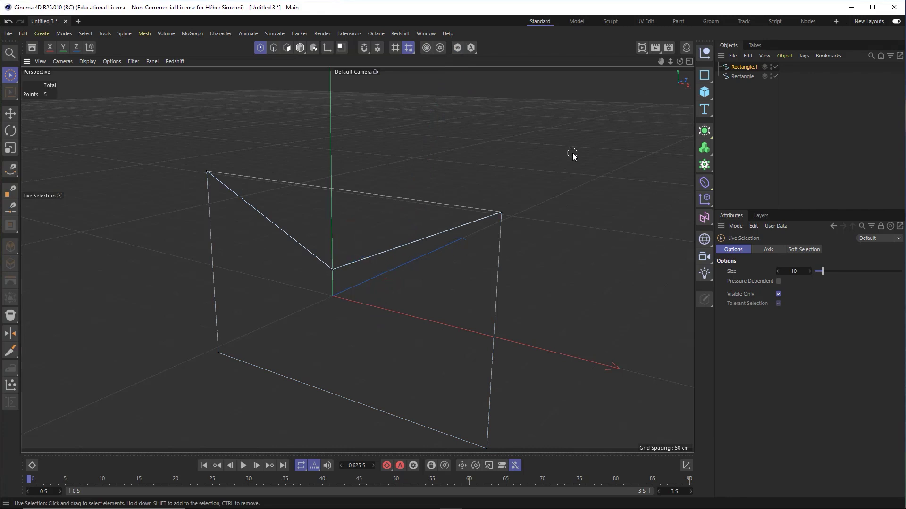
{"action": "left_click_drag", "start_coordinate": [602, 273], "coordinate": [734, 81]}
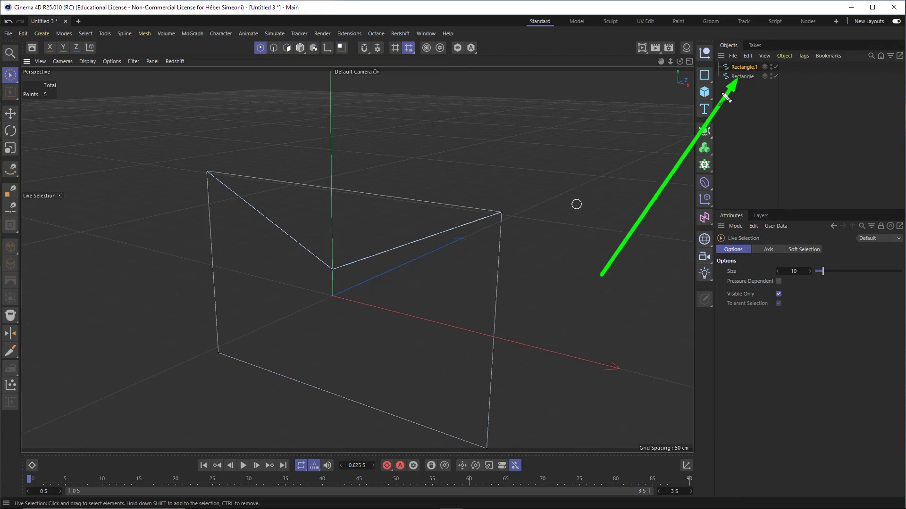
{"action": "mouse_move", "coordinate": [209, 172]}
{"action": "left_mouse_down"}
{"action": "mouse_move", "coordinate": [462, 202]}
{"action": "mouse_move", "coordinate": [497, 400]}
{"action": "mouse_move", "coordinate": [327, 417]}
{"action": "mouse_move", "coordinate": [218, 238]}
{"action": "mouse_move", "coordinate": [214, 191]}
{"action": "left_mouse_up"}
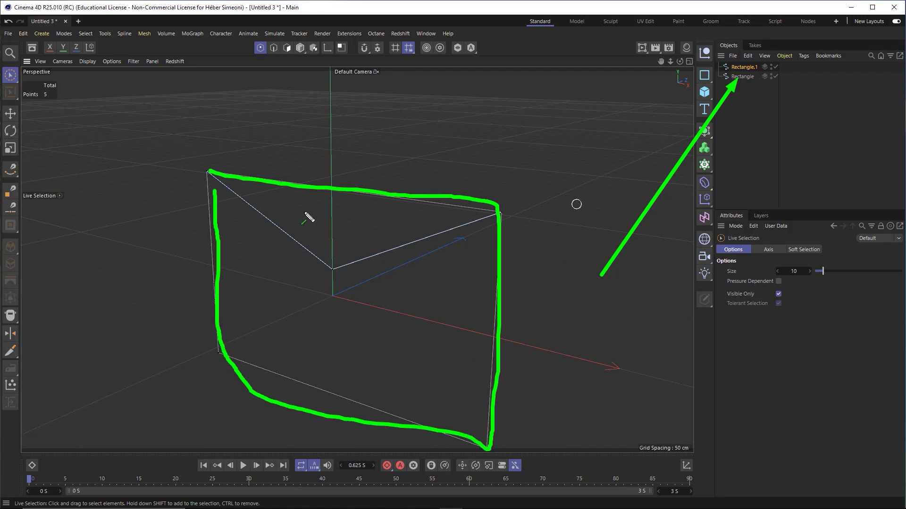
{"action": "left_click_drag", "start_coordinate": [593, 175], "coordinate": [731, 60]}
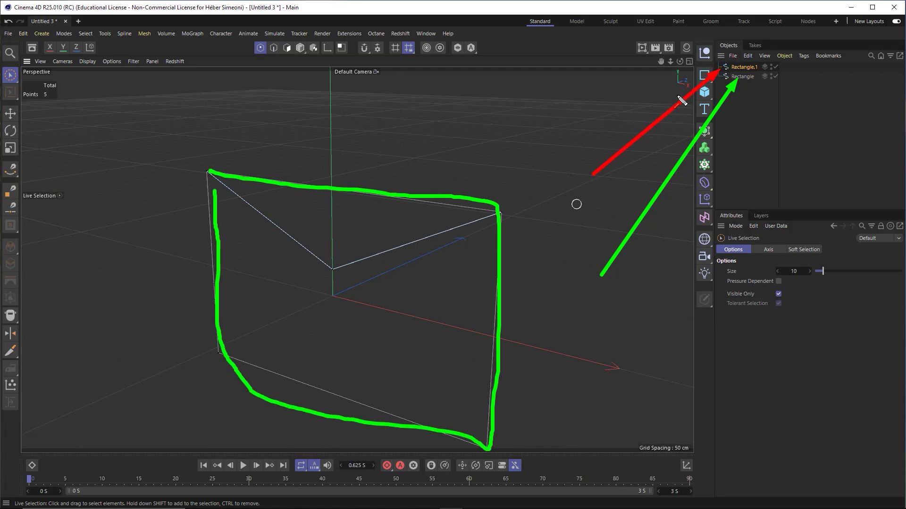
{"action": "mouse_move", "coordinate": [208, 172]}
{"action": "left_mouse_down"}
{"action": "mouse_move", "coordinate": [313, 257]}
{"action": "mouse_move", "coordinate": [448, 235]}
{"action": "mouse_move", "coordinate": [499, 283]}
{"action": "mouse_move", "coordinate": [479, 430]}
{"action": "mouse_move", "coordinate": [265, 390]}
{"action": "mouse_move", "coordinate": [219, 173]}
{"action": "left_mouse_up"}
{"action": "left_click_drag", "start_coordinate": [438, 146], "coordinate": [340, 261]}
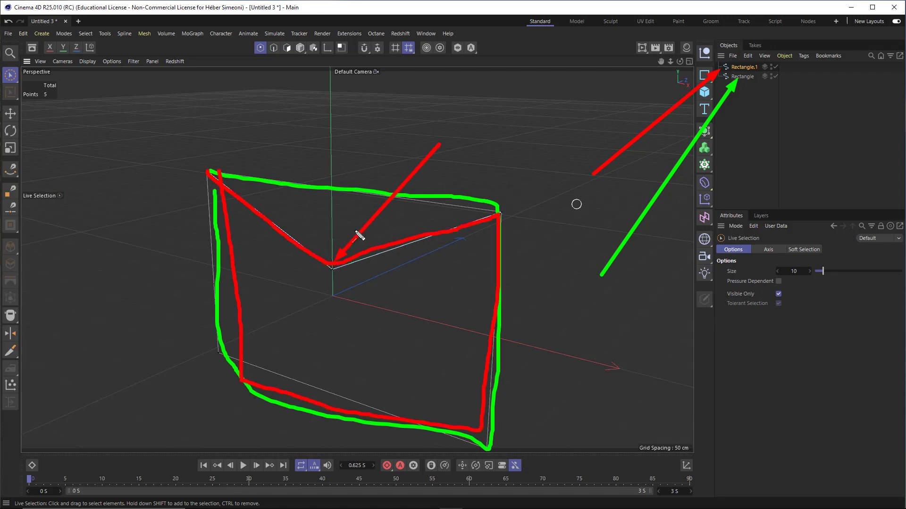
{"action": "key", "text": "Escape"}
{"action": "scroll", "coordinate": [392, 275], "scroll_direction": "up", "scroll_amount": 1}
{"action": "left_click_drag", "start_coordinate": [391, 275], "coordinate": [307, 285], "text": "alt"}
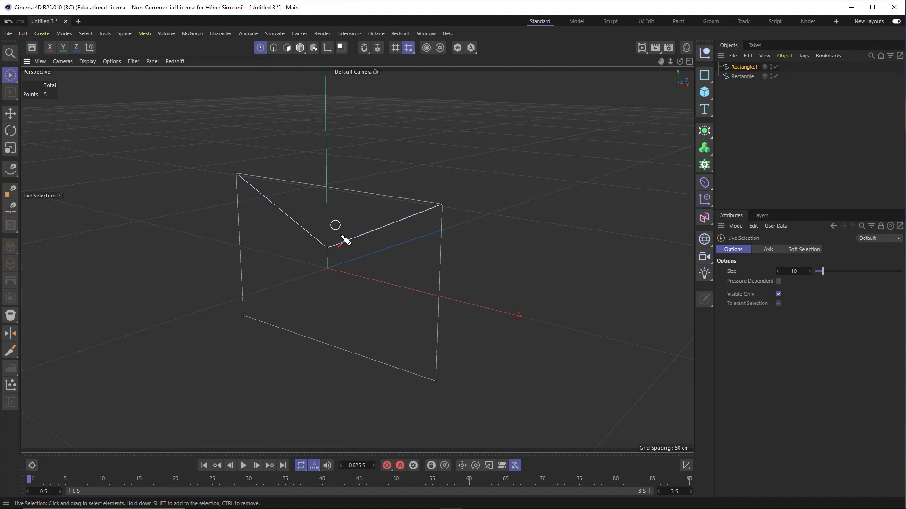
{"action": "left_click_drag", "start_coordinate": [342, 238], "coordinate": [338, 243]}
{"action": "left_click_drag", "start_coordinate": [247, 194], "coordinate": [243, 198]}
{"action": "left_click_drag", "start_coordinate": [185, 159], "coordinate": [264, 59]}
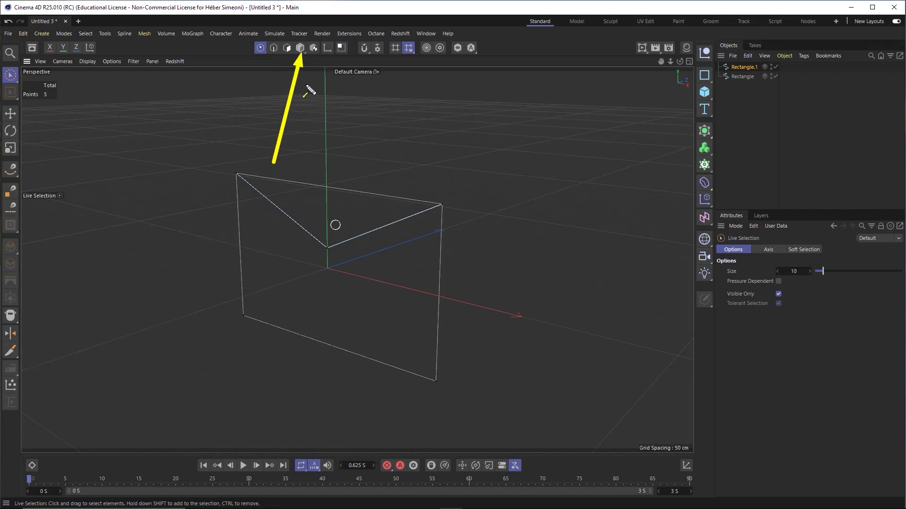
Switch back to model mode and deselect all objects.
{"action": "left_click", "coordinate": [299, 49]}
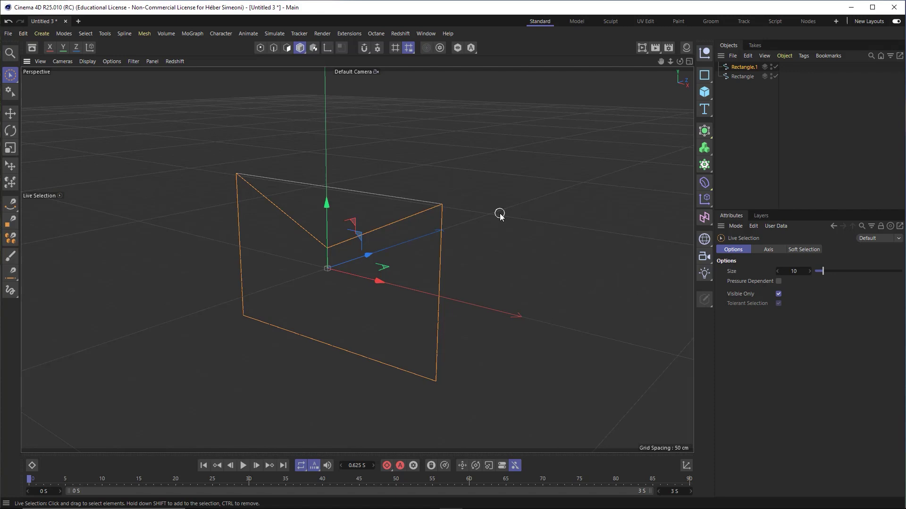
{"action": "key", "text": "ctrl+shift+d"}
{"action": "mouse_move", "coordinate": [226, 213]}
{"action": "left_mouse_down"}
{"action": "mouse_move", "coordinate": [260, 49]}
{"action": "mouse_move", "coordinate": [282, 49]}
{"action": "mouse_move", "coordinate": [294, 101]}
{"action": "mouse_move", "coordinate": [304, 57]}
{"action": "left_mouse_up"}
{"action": "key", "text": "Escape"}
{"action": "left_click", "coordinate": [461, 155]}
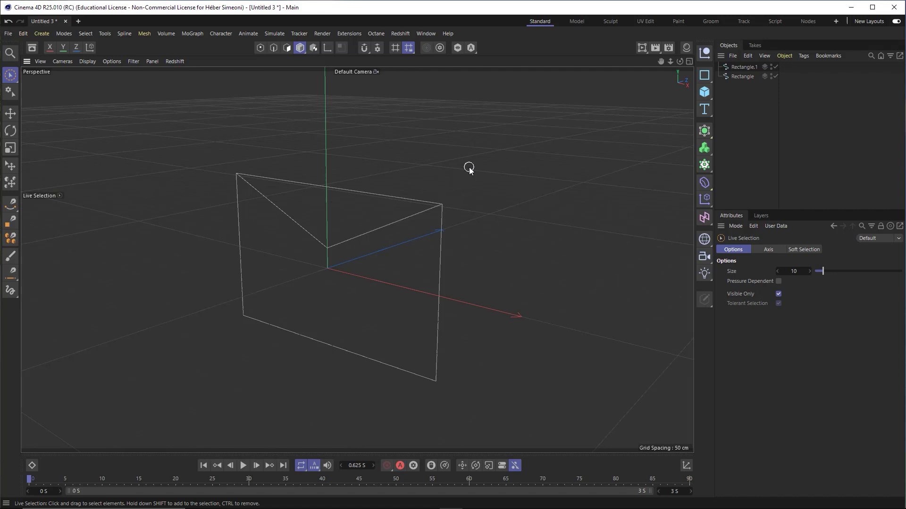
{"action": "mouse_move", "coordinate": [570, 416]}
{"action": "left_mouse_down"}
{"action": "mouse_move", "coordinate": [696, 218]}
{"action": "mouse_move", "coordinate": [844, 46]}
{"action": "left_mouse_up"}
{"action": "key", "text": "Escape"}
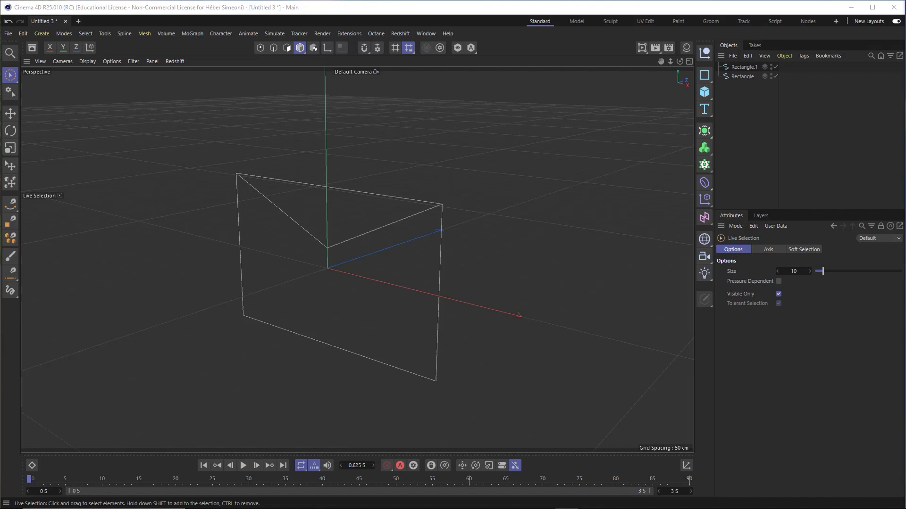
{"action": "scroll", "coordinate": [385, 226], "scroll_direction": "up", "scroll_amount": 3}
{"action": "middle_click_drag", "start_coordinate": [377, 221], "coordinate": [409, 206], "text": "alt"}
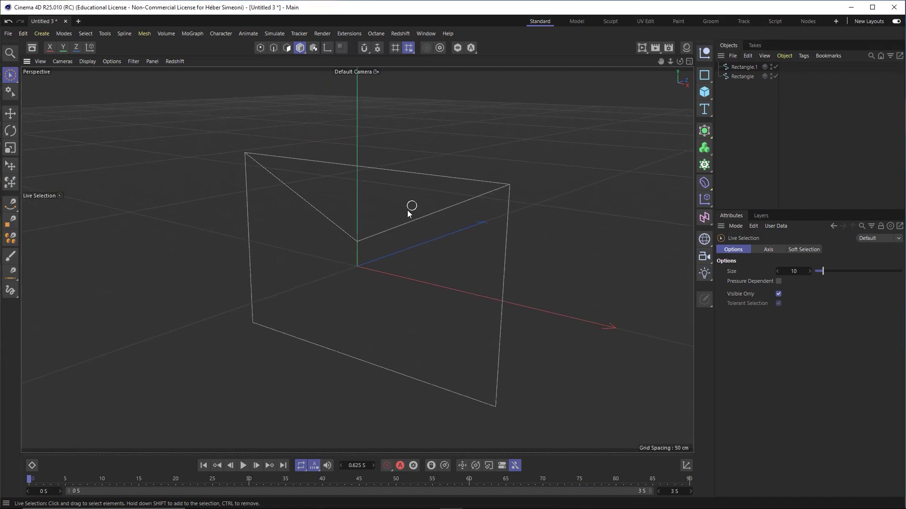
{"action": "scroll", "coordinate": [395, 214], "scroll_direction": "down", "scroll_amount": 1}
{"action": "middle_click_drag", "start_coordinate": [377, 245], "coordinate": [394, 239], "text": "alt"}
{"action": "key", "text": "ctrl+shift+3"}
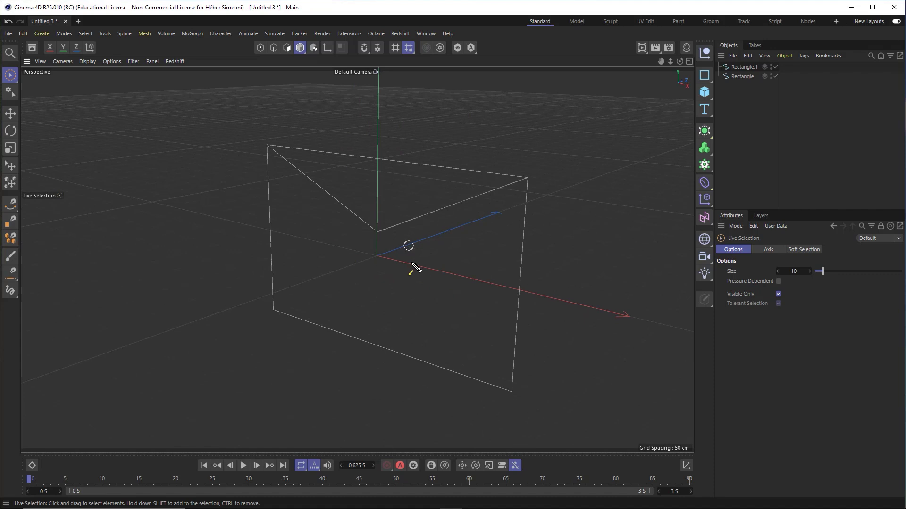
{"action": "mouse_move", "coordinate": [514, 399]}
{"action": "left_mouse_down"}
{"action": "mouse_move", "coordinate": [462, 309]}
{"action": "mouse_move", "coordinate": [383, 245]}
{"action": "mouse_move", "coordinate": [285, 301]}
{"action": "mouse_move", "coordinate": [330, 323]}
{"action": "mouse_move", "coordinate": [473, 359]}
{"action": "mouse_move", "coordinate": [511, 389]}
{"action": "left_mouse_up"}
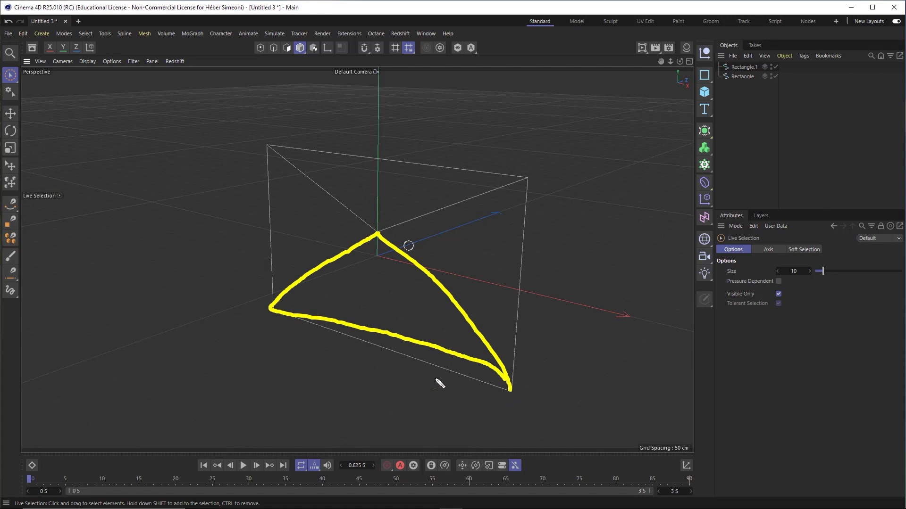
{"action": "key", "text": "Escape"}
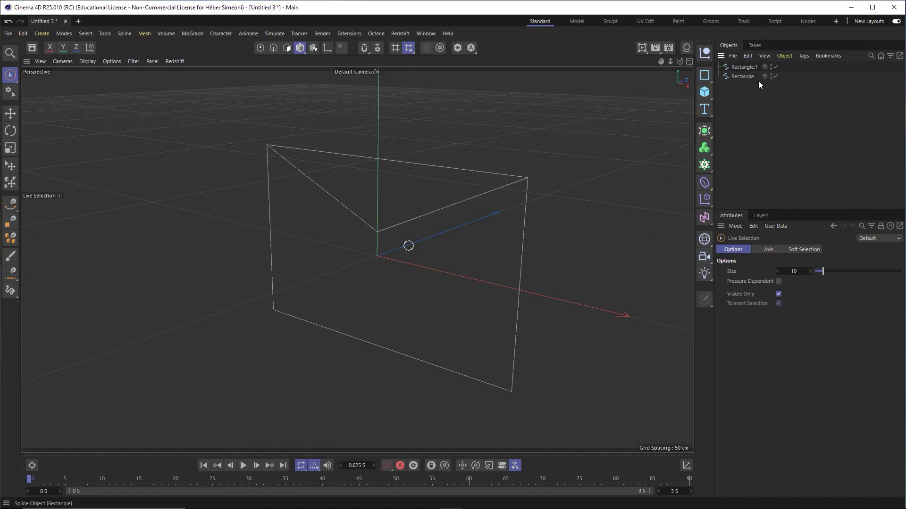
Add an n-Side spline to the scene and set its number of sides to 4.
{"action": "key", "text": "ctrl+2"}
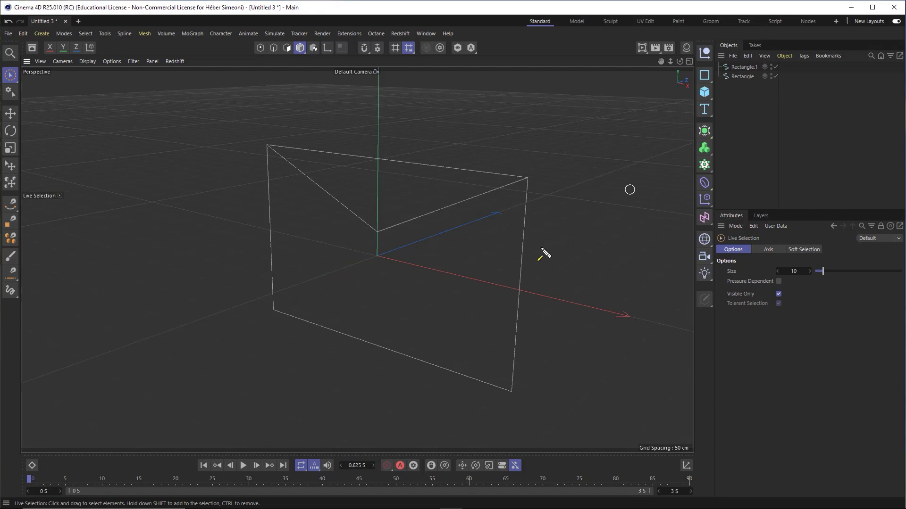
{"action": "left_click_drag", "start_coordinate": [541, 249], "coordinate": [704, 78], "text": "ctrl+shift"}
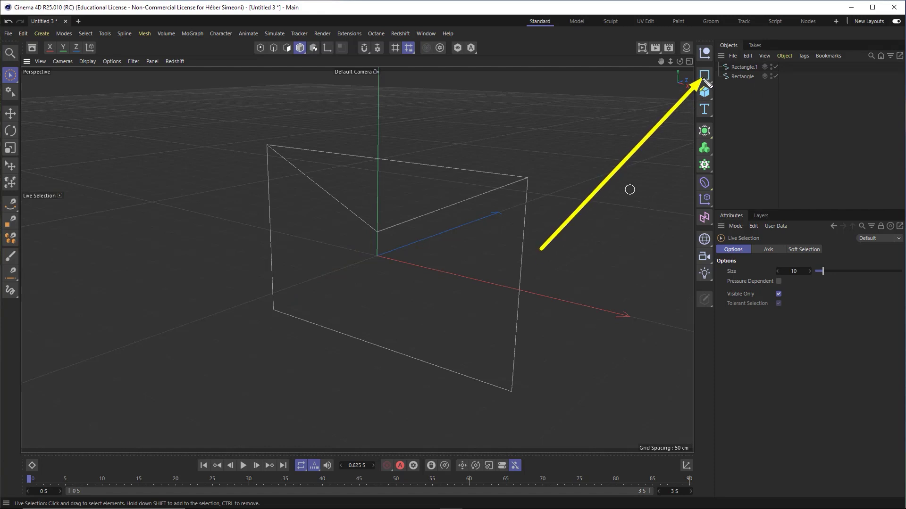
{"action": "key", "text": "Escape"}
{"action": "left_click", "coordinate": [705, 78]}
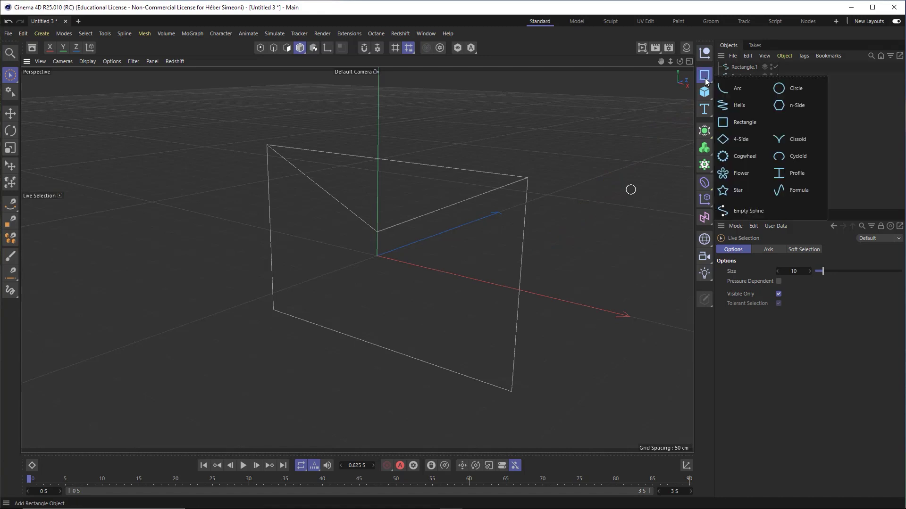
{"action": "left_click", "coordinate": [803, 109]}
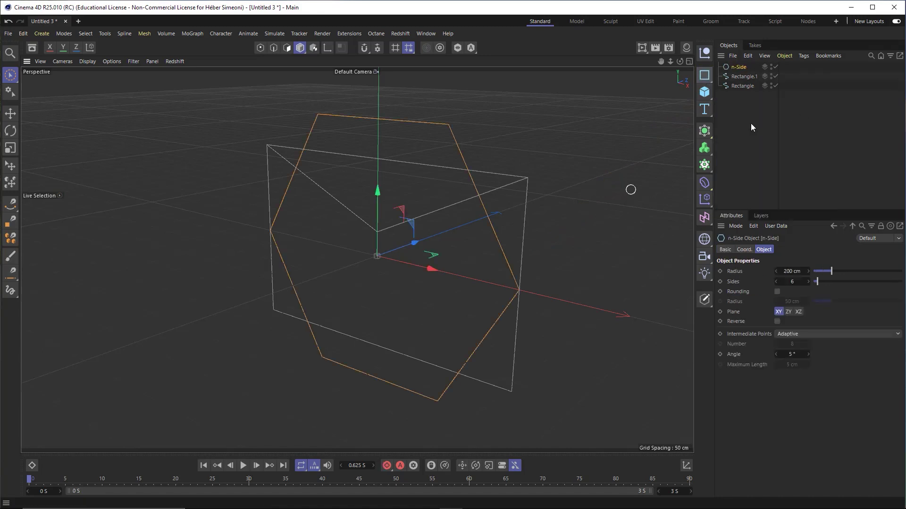
{"action": "key", "text": "ctrl+2"}
{"action": "left_click_drag", "start_coordinate": [604, 177], "coordinate": [645, 146], "text": "ctrl+shift"}
{"action": "mouse_move", "coordinate": [687, 109]}
{"action": "left_mouse_down", "text": "ctrl+shift"}
{"action": "mouse_move", "coordinate": [735, 69]}
{"action": "mouse_move", "coordinate": [731, 217]}
{"action": "mouse_move", "coordinate": [740, 246]}
{"action": "mouse_move", "coordinate": [762, 250]}
{"action": "mouse_move", "coordinate": [779, 276]}
{"action": "mouse_move", "coordinate": [728, 288]}
{"action": "mouse_move", "coordinate": [796, 286]}
{"action": "left_mouse_up", "text": "ctrl+shift"}
{"action": "left_click", "coordinate": [793, 282]}
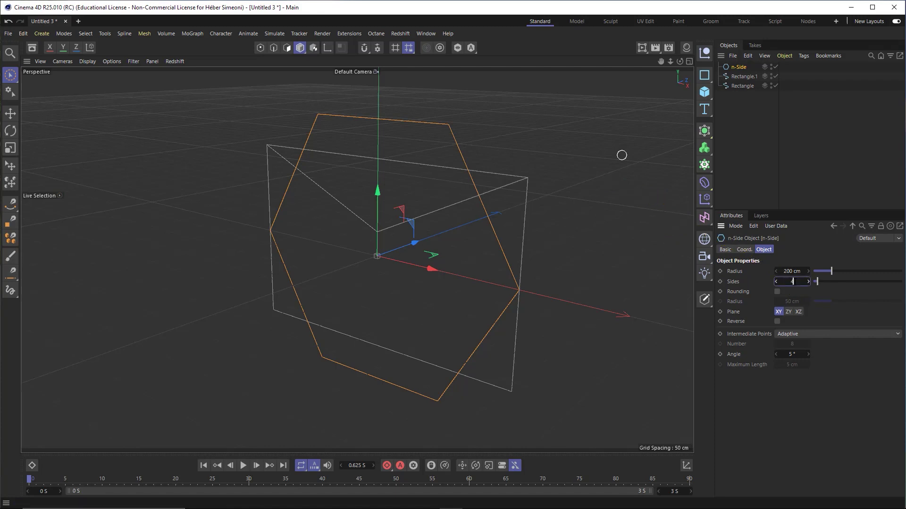
{"action": "key", "text": "Return"}
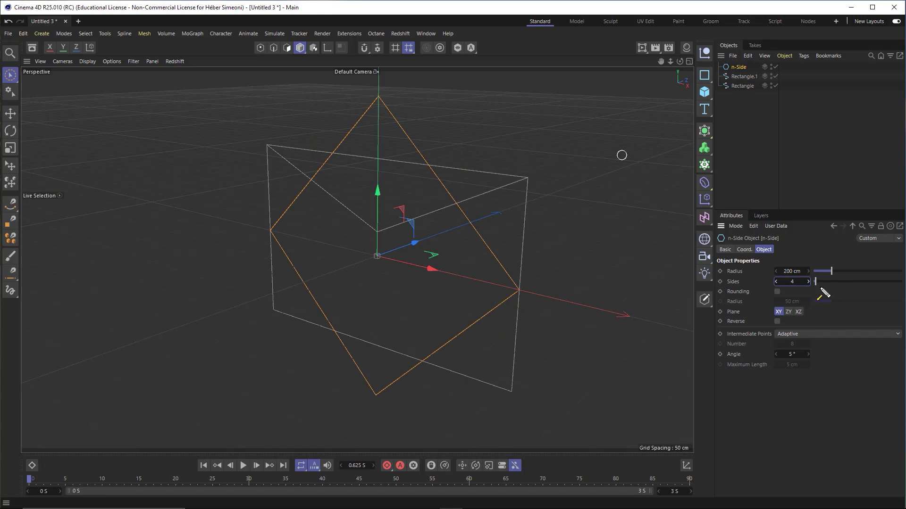
Make the four-sided spline editable and delete its lowest point in point mode, leaving a triangle.
{"action": "mouse_move", "coordinate": [546, 273]}
{"action": "left_mouse_down", "text": "ctrl+shift"}
{"action": "mouse_move", "coordinate": [381, 400]}
{"action": "mouse_move", "coordinate": [636, 202]}
{"action": "mouse_move", "coordinate": [707, 77]}
{"action": "mouse_move", "coordinate": [707, 307]}
{"action": "left_mouse_up", "text": "ctrl+shift"}
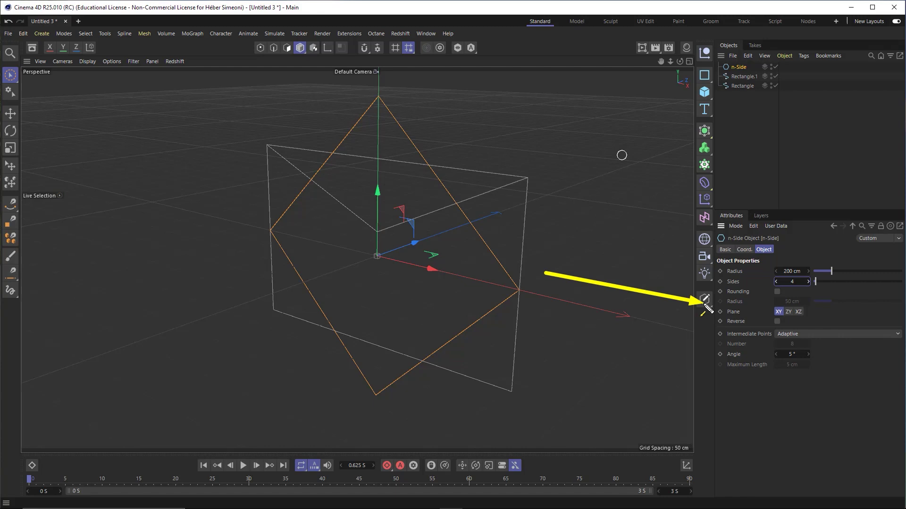
{"action": "left_click", "coordinate": [702, 301]}
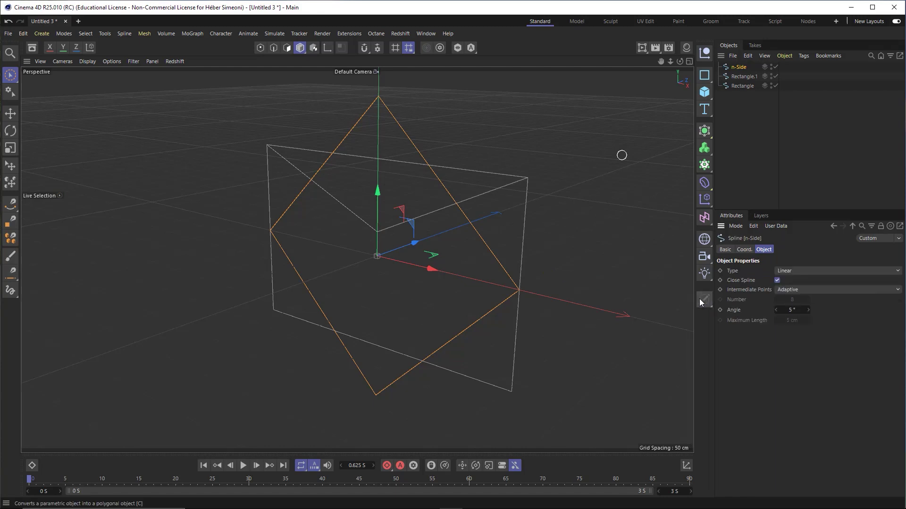
{"action": "left_click", "coordinate": [261, 48]}
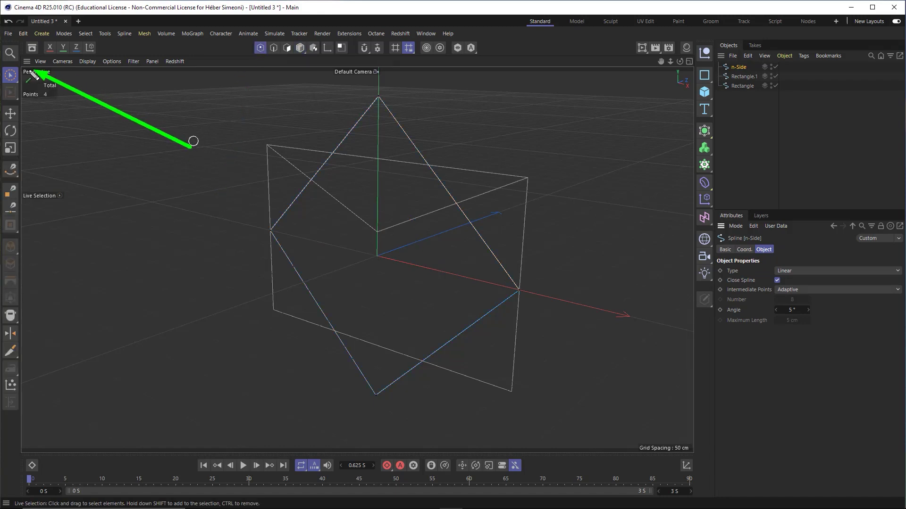
{"action": "left_click", "coordinate": [376, 396]}
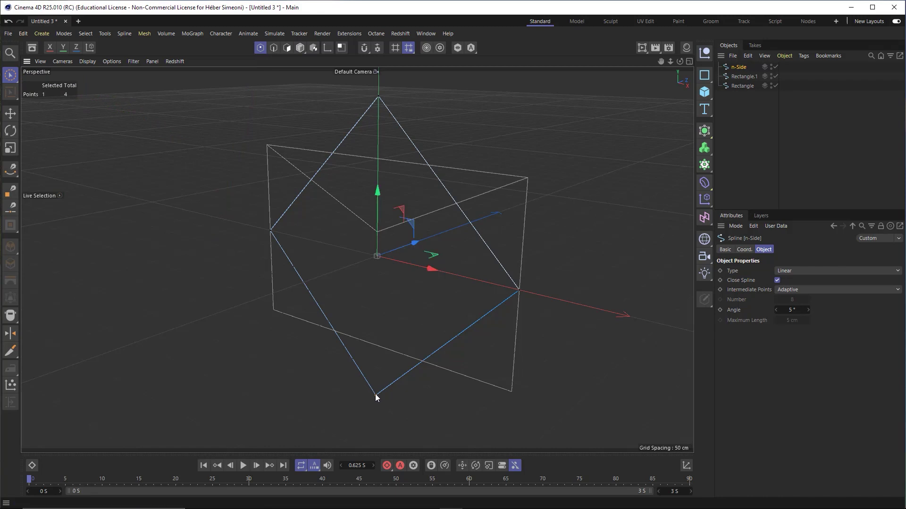
{"action": "key", "text": "Delete"}
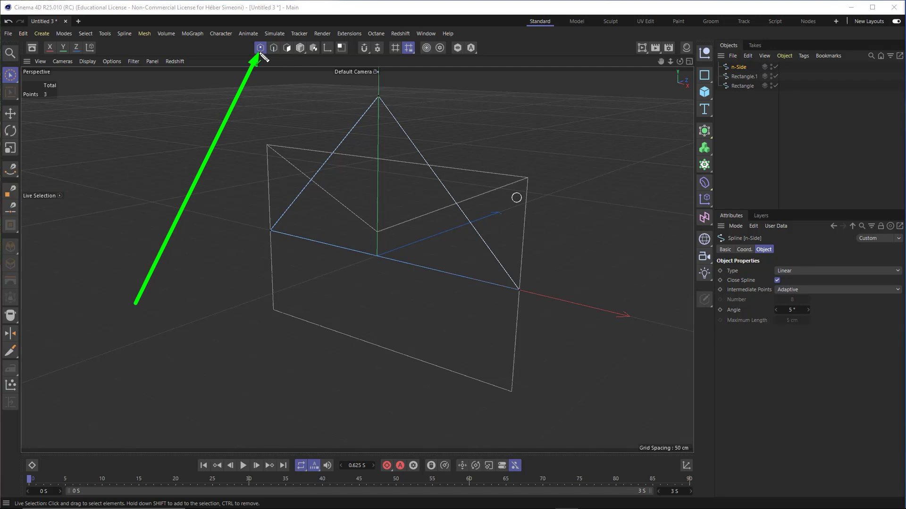
Return to model mode and move the triangle straight down until its base lies on the rectangle's lower edge.
{"action": "left_click", "coordinate": [300, 51]}
{"action": "middle_click_drag", "start_coordinate": [400, 195], "coordinate": [385, 224], "text": "alt"}
{"action": "mouse_move", "coordinate": [469, 101]}
{"action": "left_mouse_down"}
{"action": "mouse_move", "coordinate": [363, 205]}
{"action": "mouse_move", "coordinate": [355, 318]}
{"action": "mouse_move", "coordinate": [356, 305]}
{"action": "mouse_move", "coordinate": [356, 316]}
{"action": "mouse_move", "coordinate": [378, 310]}
{"action": "mouse_move", "coordinate": [414, 249]}
{"action": "mouse_move", "coordinate": [370, 291]}
{"action": "mouse_move", "coordinate": [393, 308]}
{"action": "left_mouse_up"}
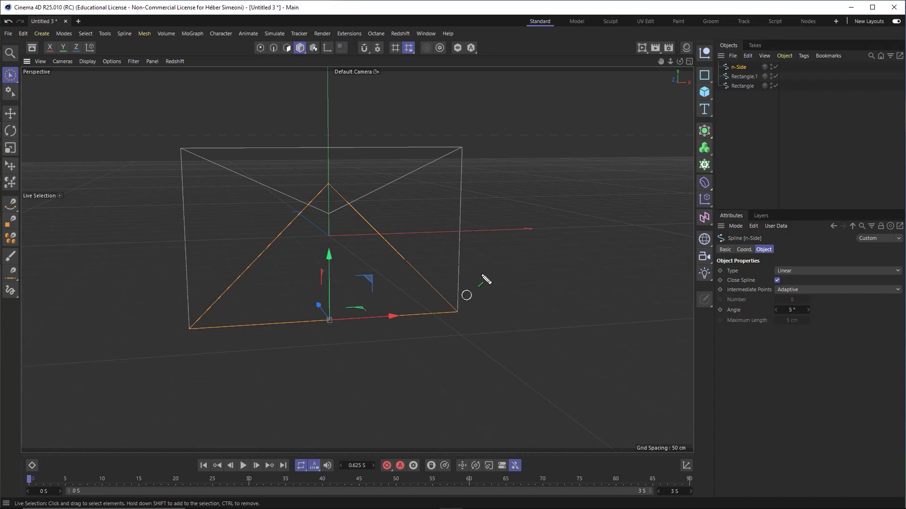
In point mode, lower the triangle's apex point along Y to just below the tip of the V.
{"action": "mouse_move", "coordinate": [547, 293]}
{"action": "left_mouse_down"}
{"action": "mouse_move", "coordinate": [748, 67]}
{"action": "mouse_move", "coordinate": [267, 94]}
{"action": "left_mouse_up"}
{"action": "left_click", "coordinate": [260, 48]}
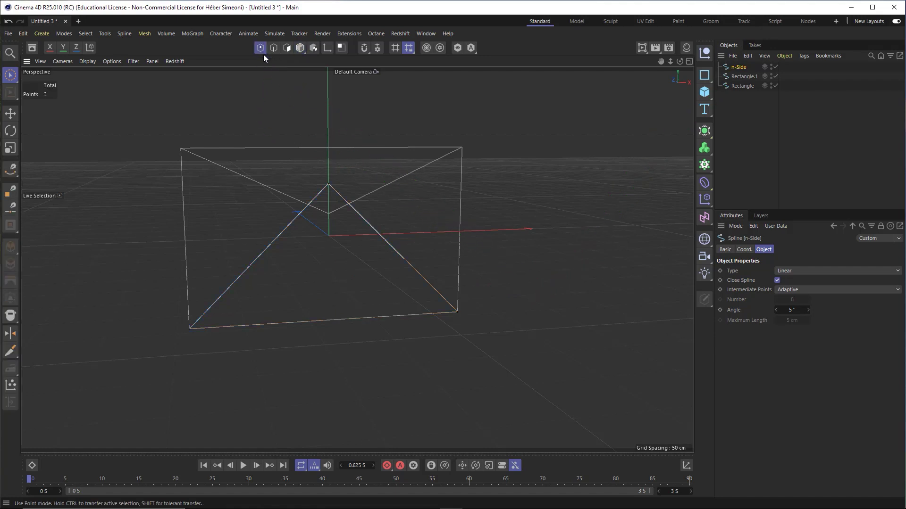
{"action": "middle_click_drag", "start_coordinate": [353, 181], "coordinate": [398, 205], "text": "alt"}
{"action": "left_click", "coordinate": [374, 206]}
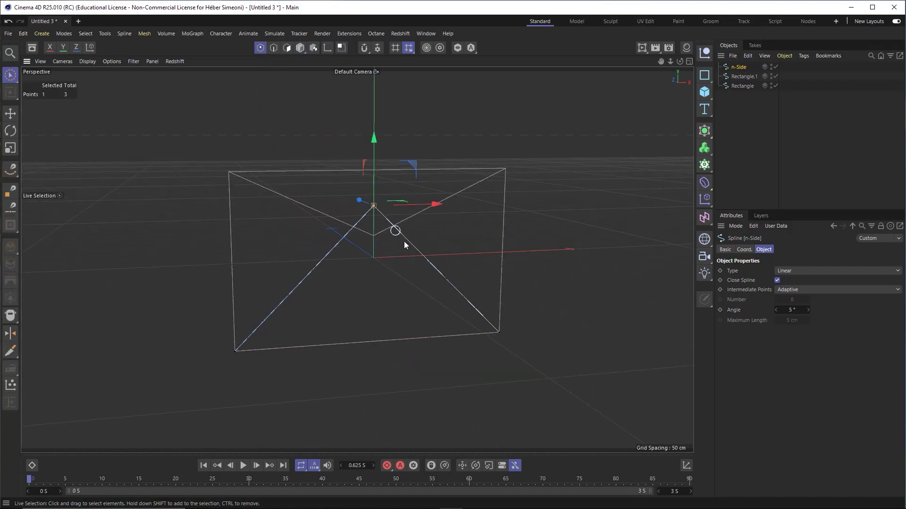
{"action": "left_click_drag", "start_coordinate": [375, 164], "coordinate": [376, 200]}
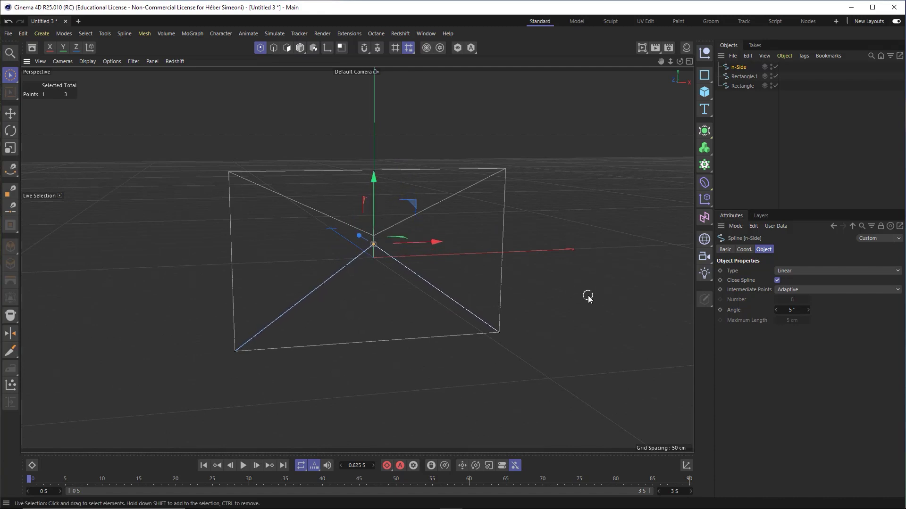
Move the V's tip point on Rectangle.1 down about 50 cm so it overlaps the triangle's apex, and deselect the point.
{"action": "left_click", "coordinate": [736, 77]}
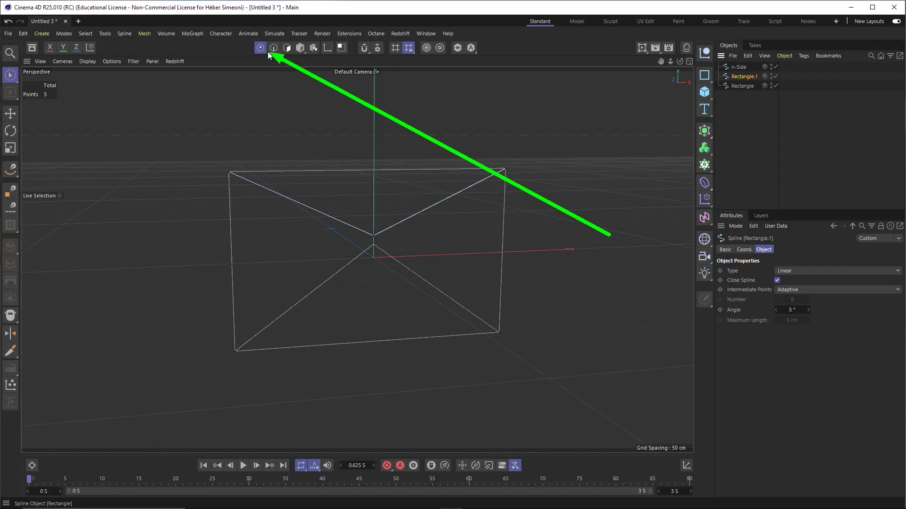
{"action": "left_click", "coordinate": [373, 235]}
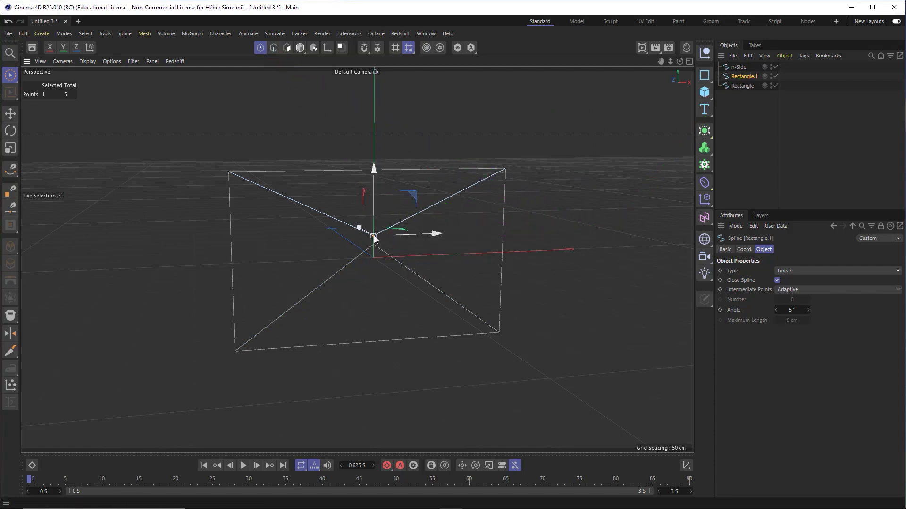
{"action": "left_click_drag", "start_coordinate": [373, 192], "coordinate": [373, 227]}
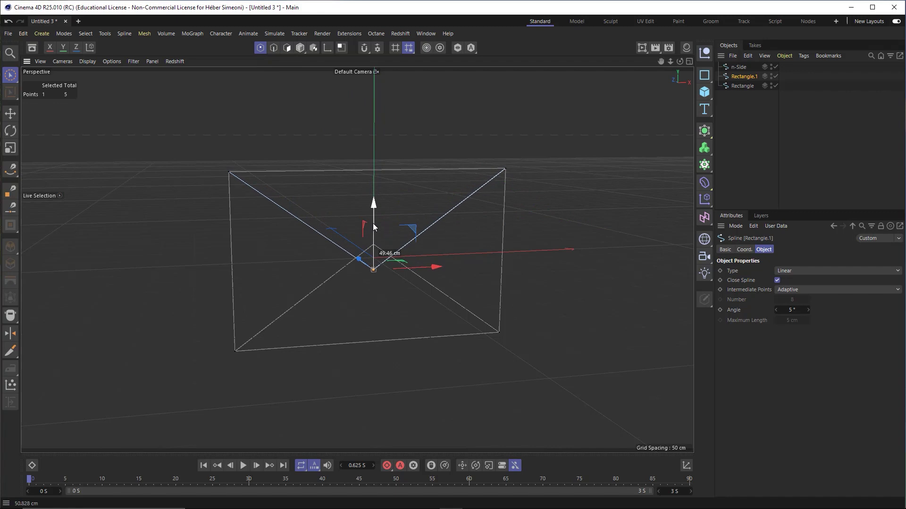
{"action": "left_click", "coordinate": [437, 147]}
{"action": "left_click_drag", "start_coordinate": [436, 148], "coordinate": [557, 186], "text": "alt"}
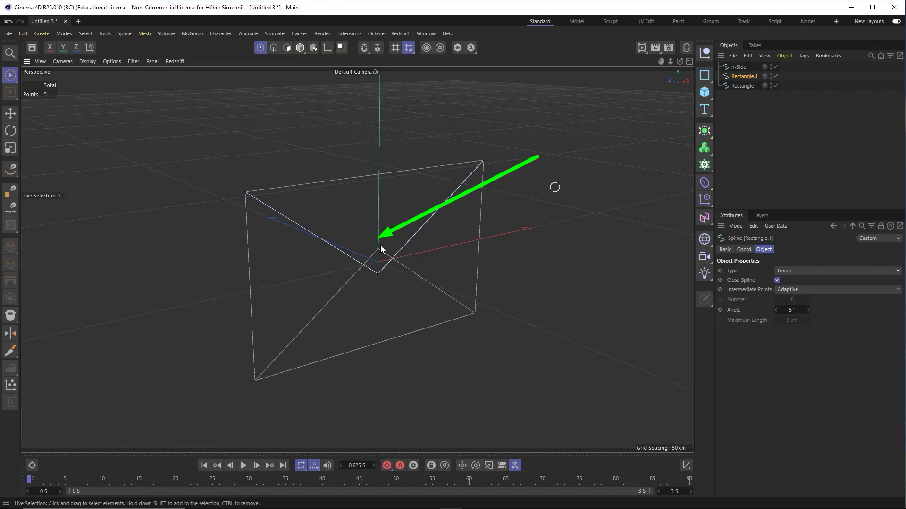
Duplicate the n-Side triangle spline by copying and pasting it.
{"action": "scroll", "coordinate": [373, 250], "scroll_direction": "down", "scroll_amount": 1}
{"action": "middle_click_drag", "start_coordinate": [373, 250], "coordinate": [382, 227], "text": "alt"}
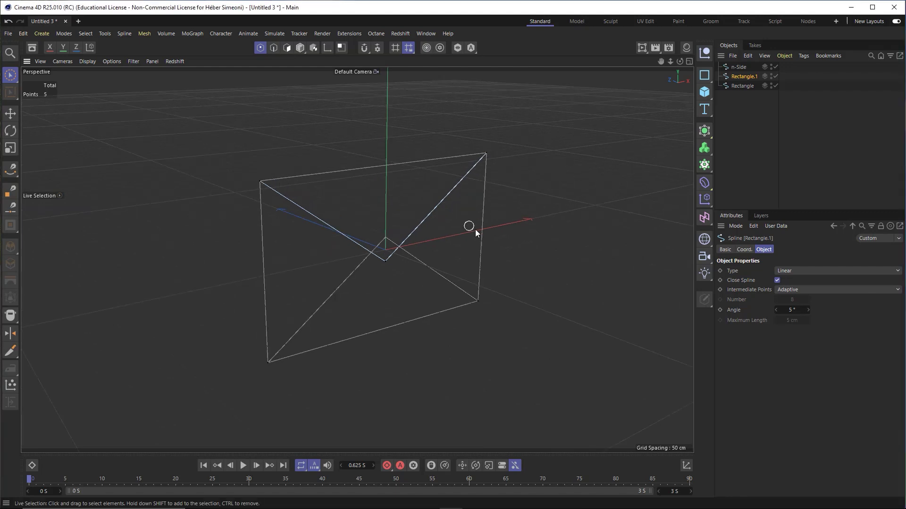
{"action": "mouse_move", "coordinate": [532, 161]}
{"action": "left_mouse_down"}
{"action": "mouse_move", "coordinate": [386, 248]}
{"action": "mouse_move", "coordinate": [300, 326]}
{"action": "mouse_move", "coordinate": [447, 311]}
{"action": "left_mouse_up"}
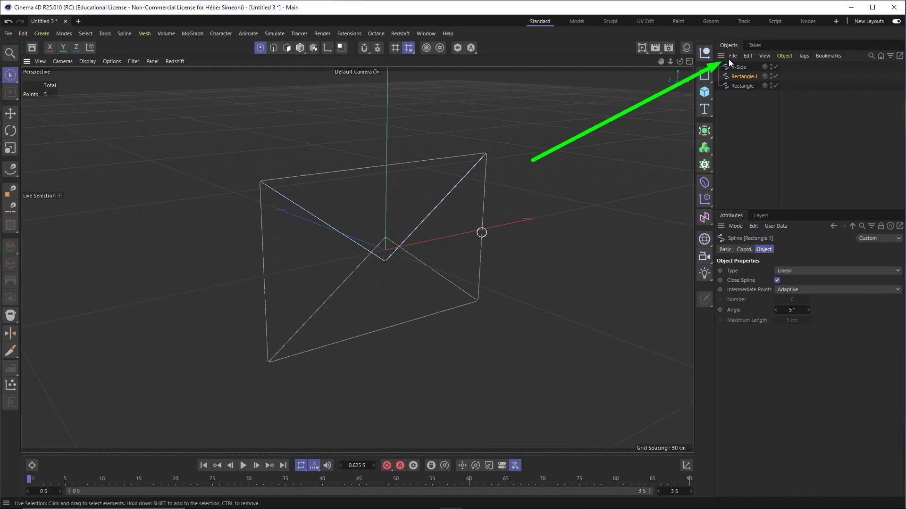
{"action": "left_click", "coordinate": [737, 68]}
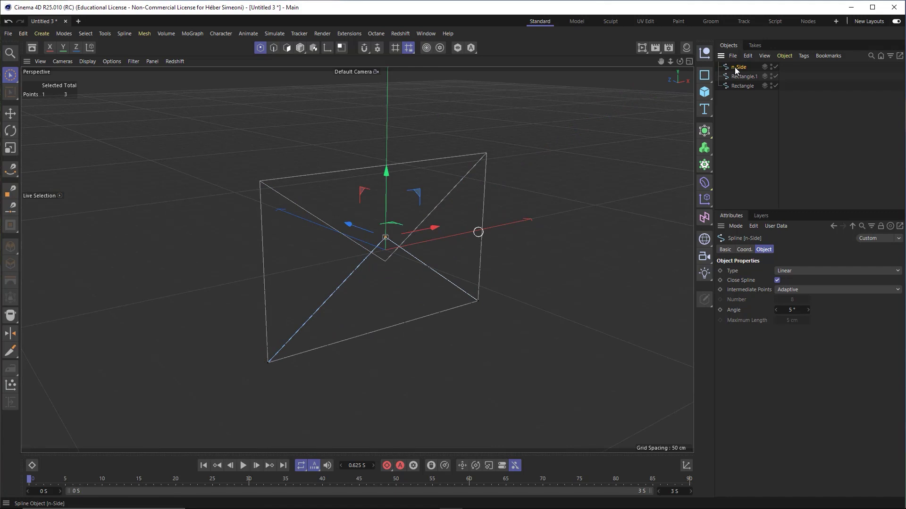
{"action": "key", "text": "ctrl+c"}
{"action": "key", "text": "ctrl+v"}
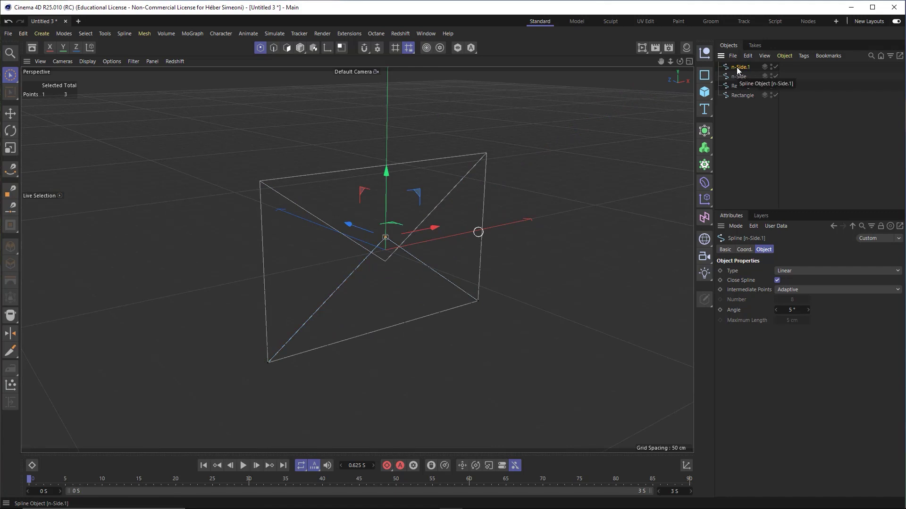
In model mode, move the triangle copy up until its base lies on the rectangle's upper edge, and deselect it.
{"action": "left_click_drag", "start_coordinate": [226, 254], "coordinate": [300, 58]}
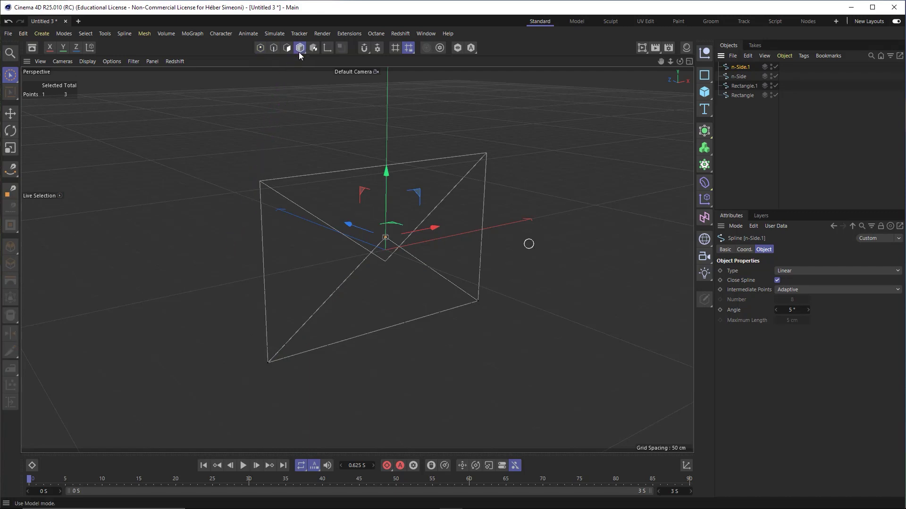
{"action": "left_click", "coordinate": [298, 51]}
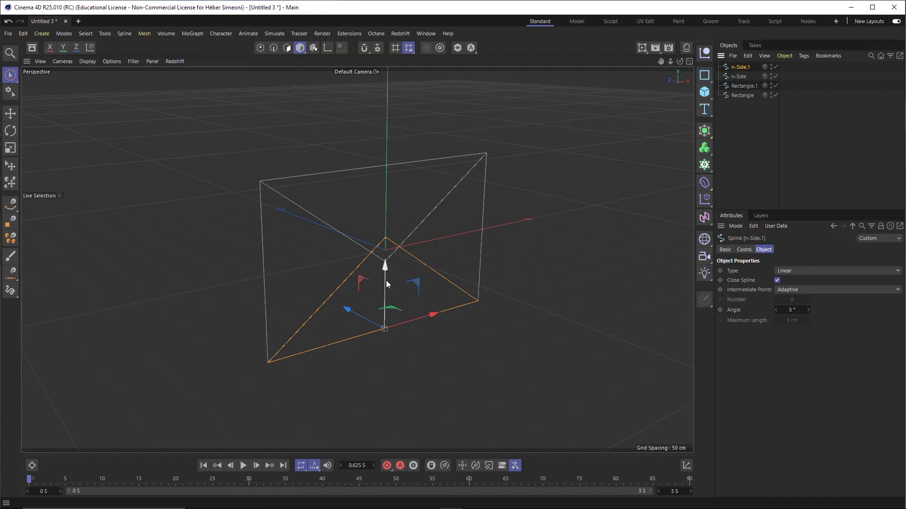
{"action": "left_click_drag", "start_coordinate": [386, 290], "coordinate": [390, 124]}
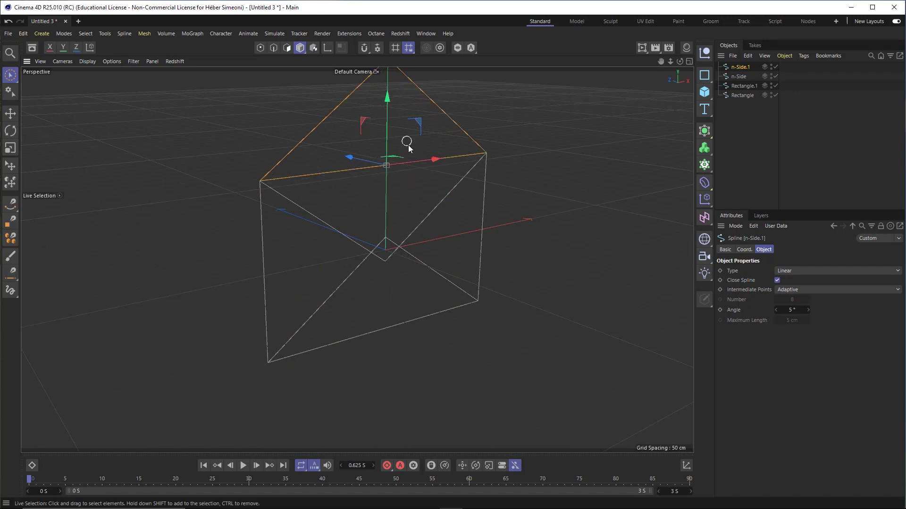
{"action": "middle_click_drag", "start_coordinate": [409, 147], "coordinate": [409, 181], "text": "alt"}
{"action": "left_click", "coordinate": [545, 170]}
{"action": "scroll", "coordinate": [439, 223], "scroll_direction": "down", "scroll_amount": 3}
{"action": "left_click_drag", "start_coordinate": [380, 239], "coordinate": [371, 230], "text": "alt"}
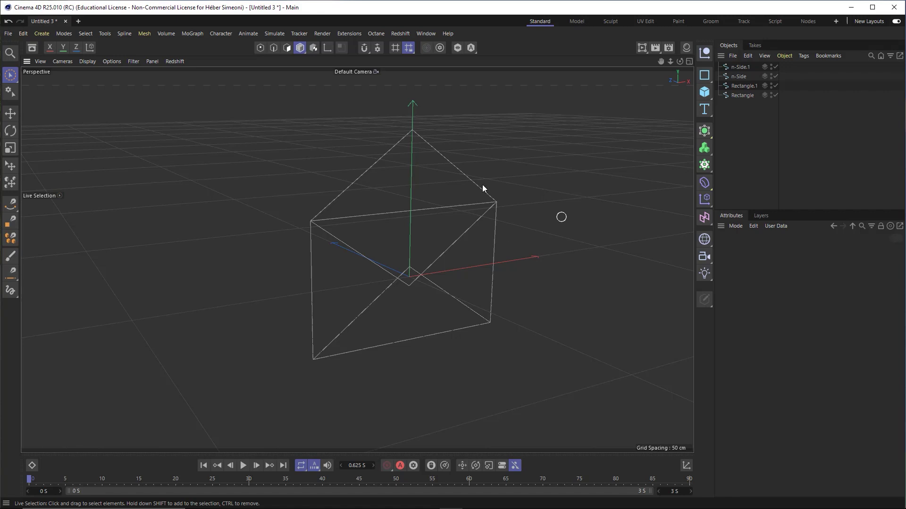
Rename the upper triangle spline, n-Side.1, as topo.
{"action": "left_click_drag", "start_coordinate": [579, 287], "coordinate": [737, 69]}
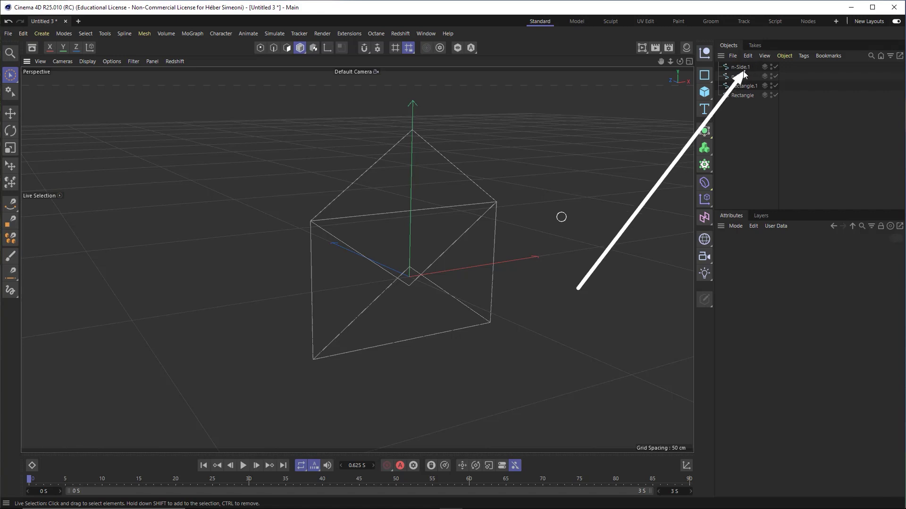
{"action": "left_click", "coordinate": [739, 69]}
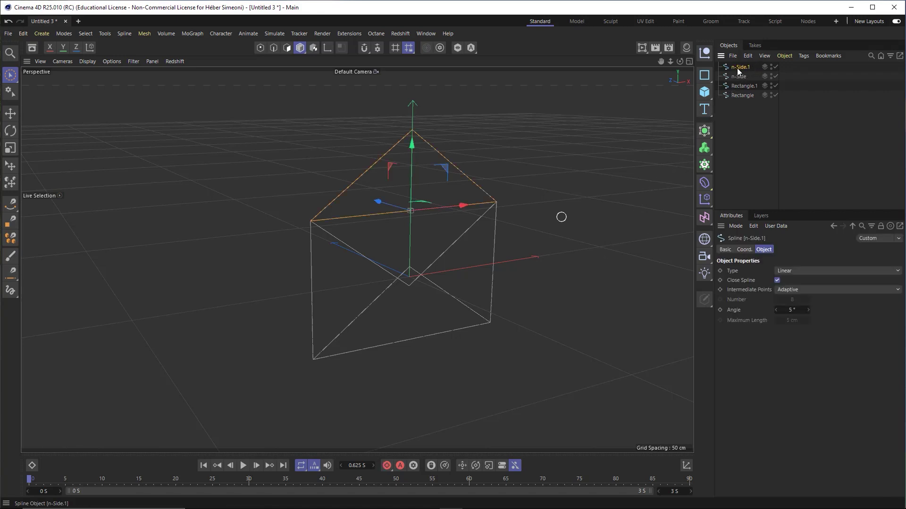
{"action": "mouse_move", "coordinate": [819, 20]}
{"action": "left_mouse_down"}
{"action": "mouse_move", "coordinate": [751, 65]}
{"action": "mouse_move", "coordinate": [411, 118]}
{"action": "mouse_move", "coordinate": [435, 151]}
{"action": "mouse_move", "coordinate": [260, 219]}
{"action": "mouse_move", "coordinate": [443, 136]}
{"action": "mouse_move", "coordinate": [748, 61]}
{"action": "mouse_move", "coordinate": [740, 70]}
{"action": "left_mouse_up"}
{"action": "double_click", "coordinate": [741, 67]}
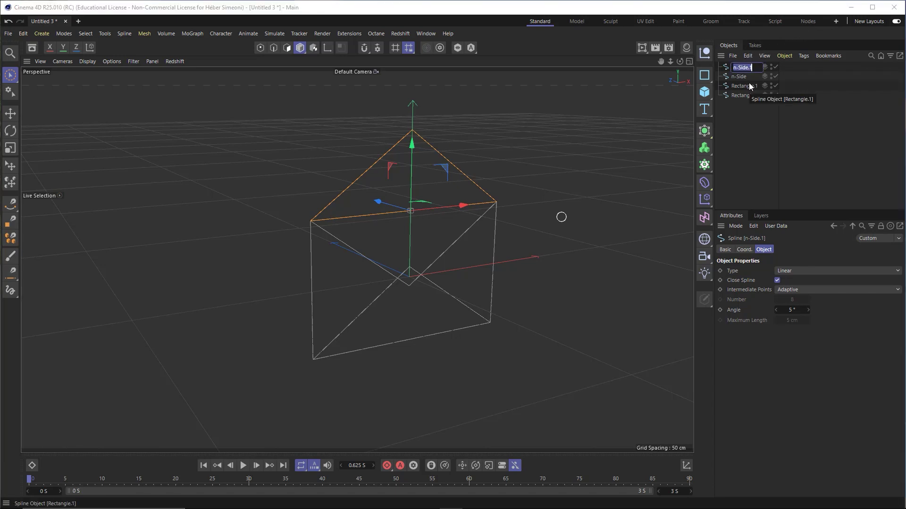
{"action": "type", "text": "topo"}
{"action": "key", "text": "Return"}
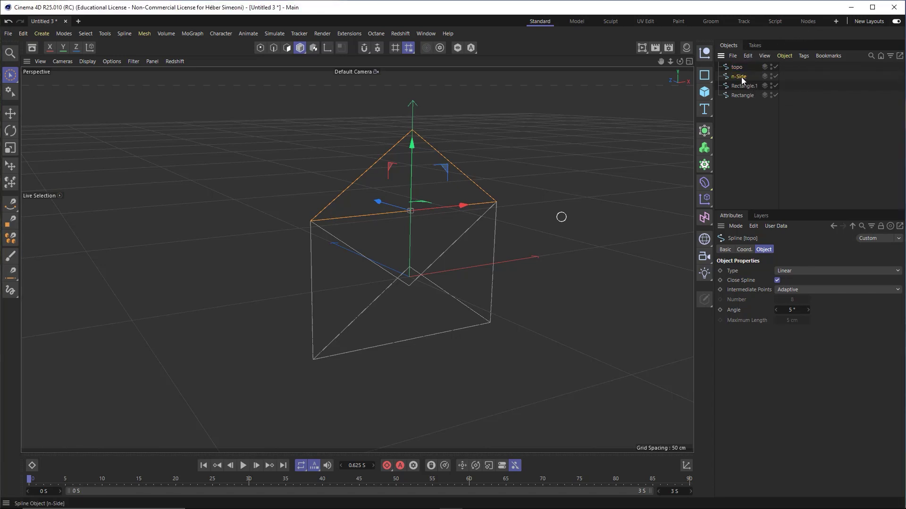
Rename the lower triangle spline, n-Side, as base.
{"action": "left_click", "coordinate": [740, 77]}
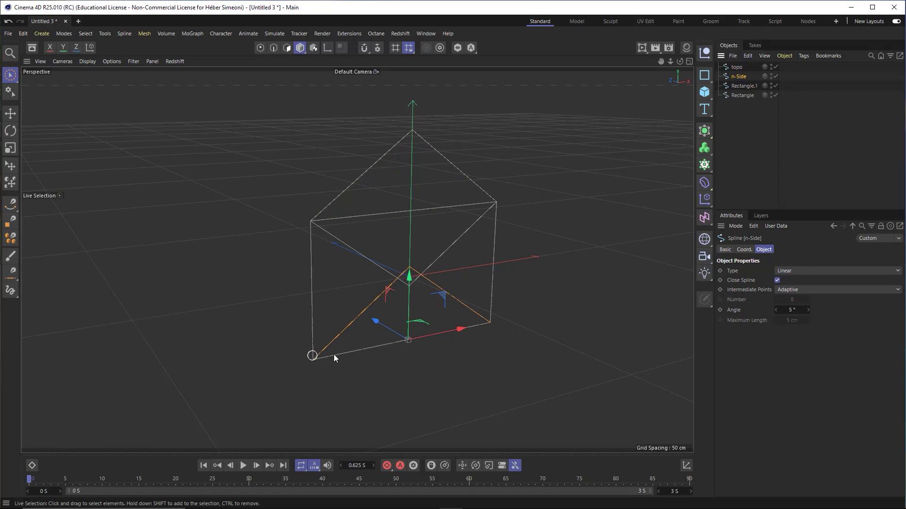
{"action": "double_click", "coordinate": [741, 77]}
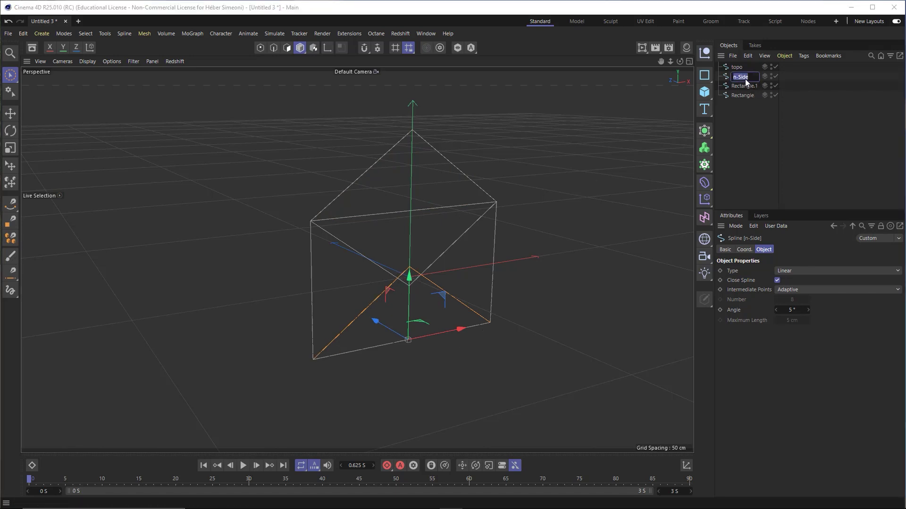
{"action": "type", "text": "base"}
{"action": "key", "text": "Return"}
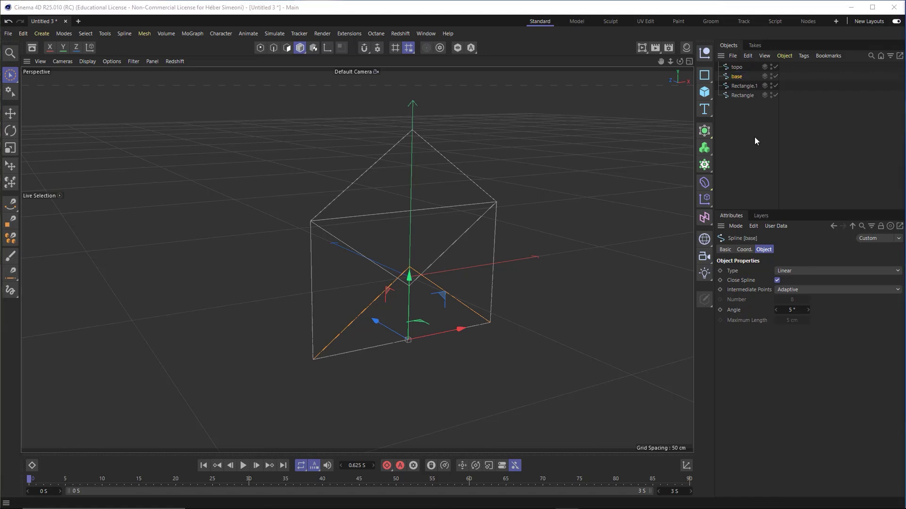
Rename the V-cut spline, Rectangle.1, as frente.
{"action": "double_click", "coordinate": [741, 85]}
{"action": "key", "text": "BackSpace"}
{"action": "type", "text": "fre"}
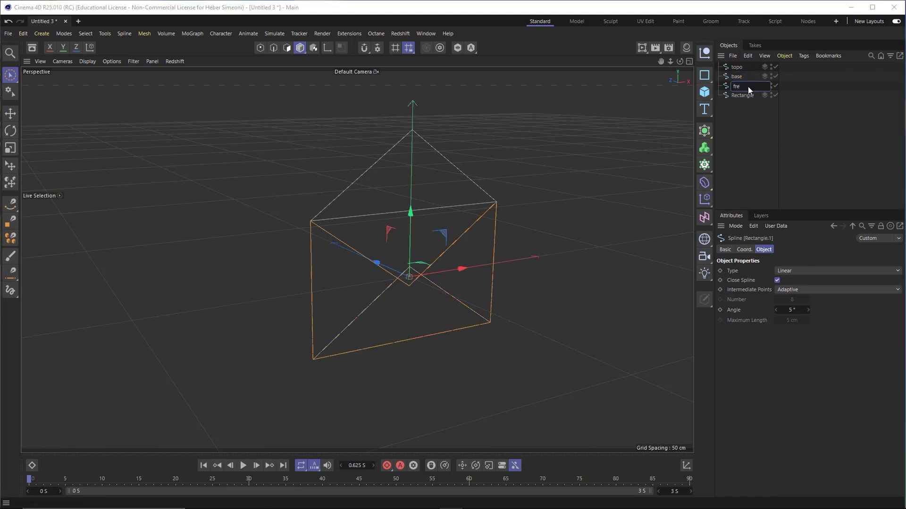
{"action": "type", "text": "nte"}
{"action": "key", "text": "Return"}
Rename the Rectangle spline as verso and deselect it.
{"action": "double_click", "coordinate": [737, 96]}
{"action": "type", "text": "verso"}
{"action": "key", "text": "Return"}
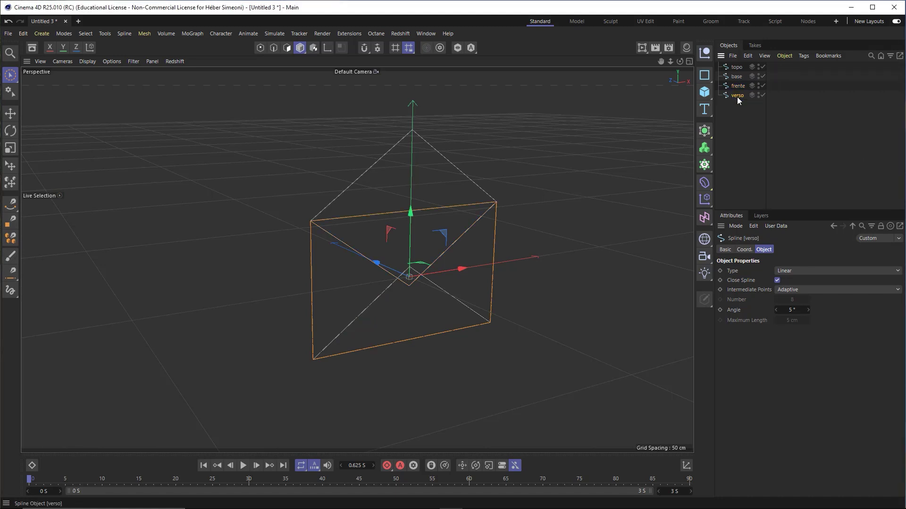
{"action": "left_click", "coordinate": [731, 177]}
{"action": "left_click_drag", "start_coordinate": [444, 210], "coordinate": [468, 256], "text": "alt"}
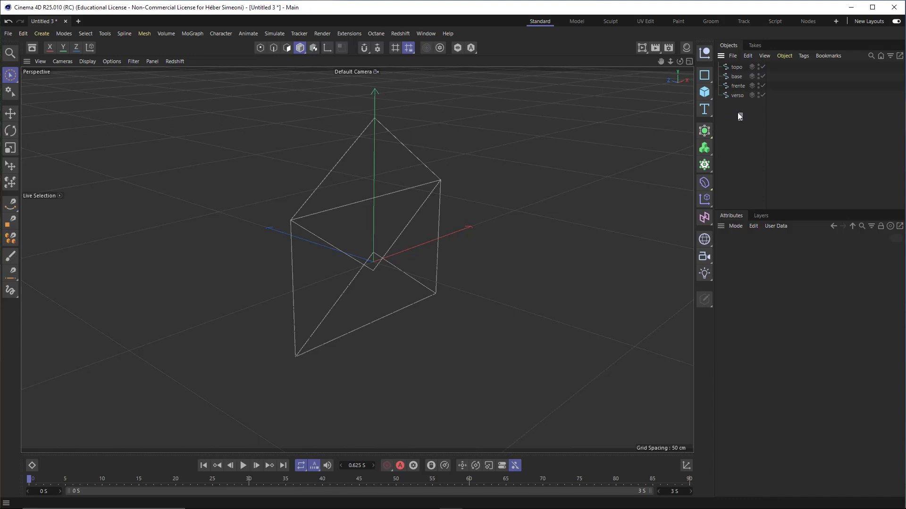
Put each of the four splines topo, base, frente and verso under its own Extrude generator.
{"action": "left_click_drag", "start_coordinate": [732, 97], "coordinate": [721, 66]}
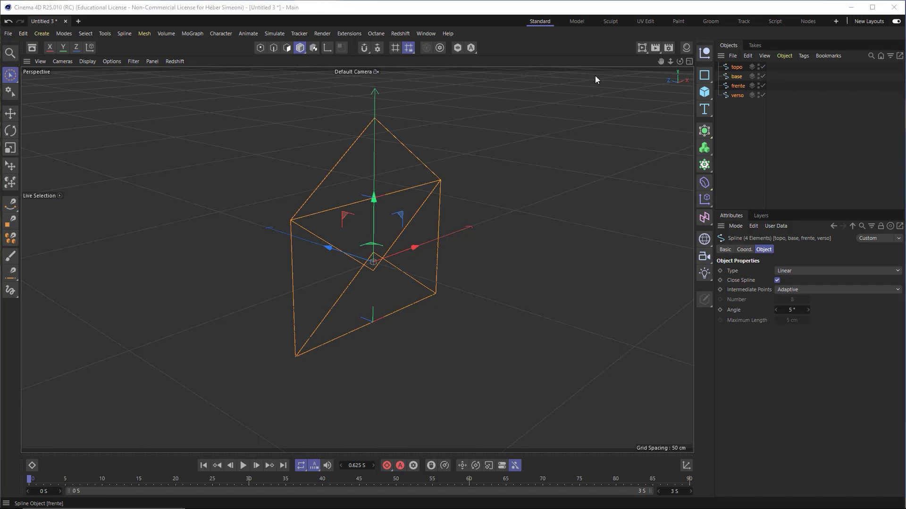
{"action": "left_click", "coordinate": [704, 131]}
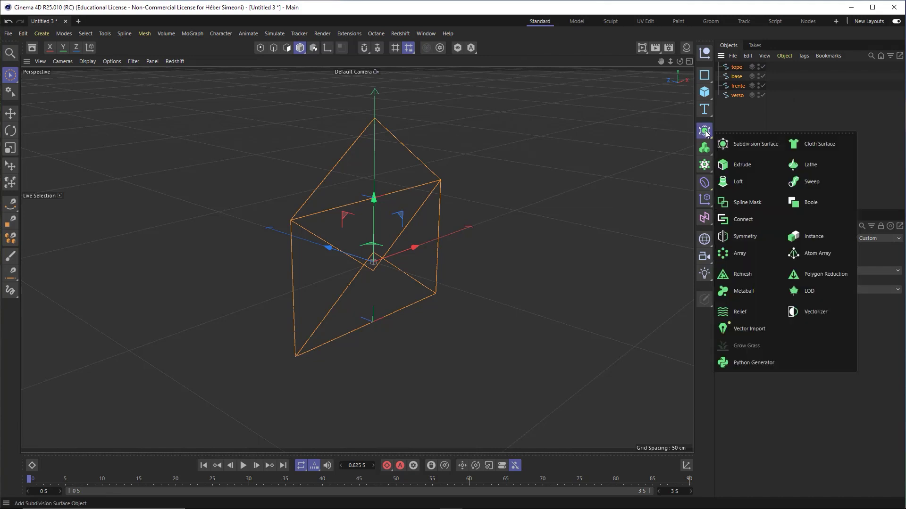
{"action": "left_click", "coordinate": [741, 167], "text": "alt"}
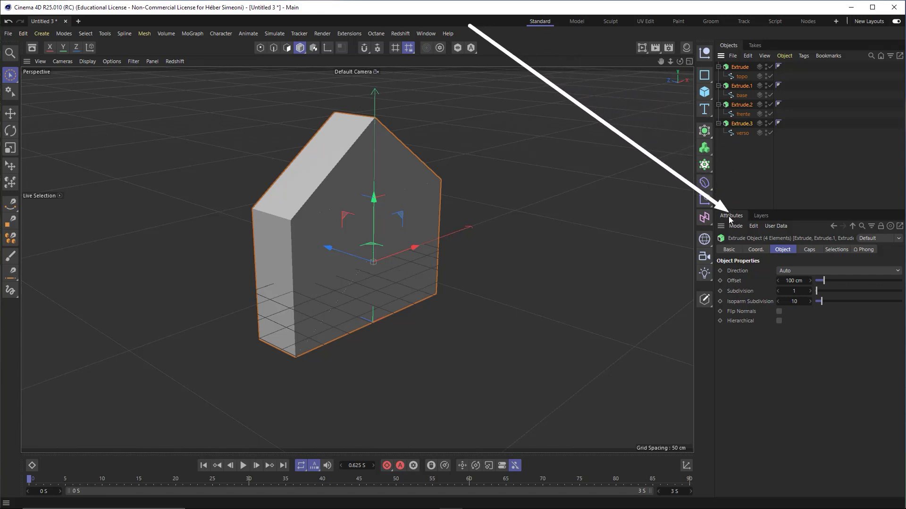
Set the offset of all four Extrude objects to 2 cm.
{"action": "left_click", "coordinate": [793, 280]}
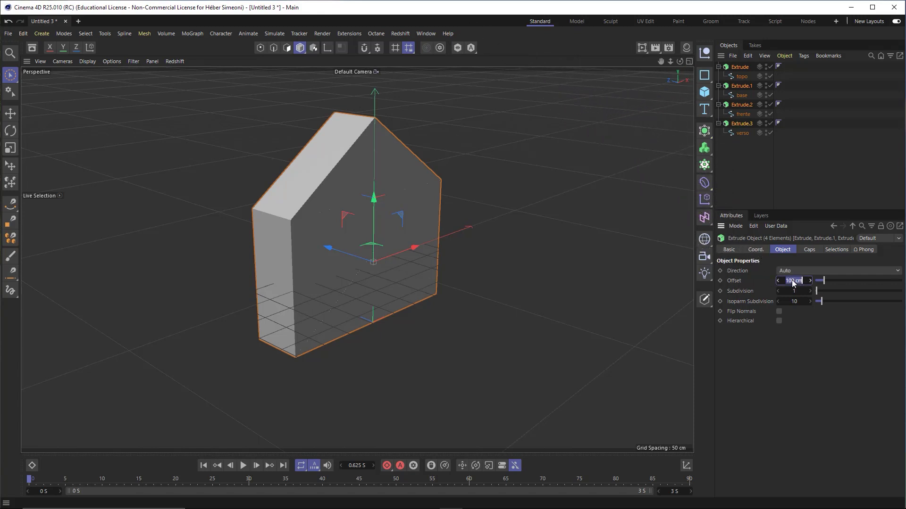
{"action": "type", "text": "2"}
{"action": "key", "text": "Return"}
{"action": "left_click_drag", "start_coordinate": [406, 227], "coordinate": [268, 236], "text": "alt"}
{"action": "scroll", "coordinate": [406, 202], "scroll_direction": "up", "scroll_amount": 5}
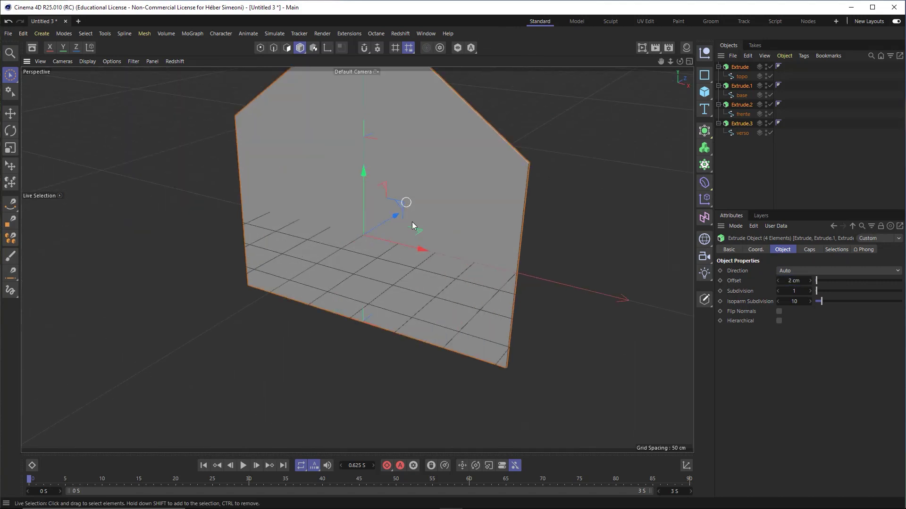
{"action": "left_click_drag", "start_coordinate": [412, 224], "coordinate": [361, 261], "text": "alt"}
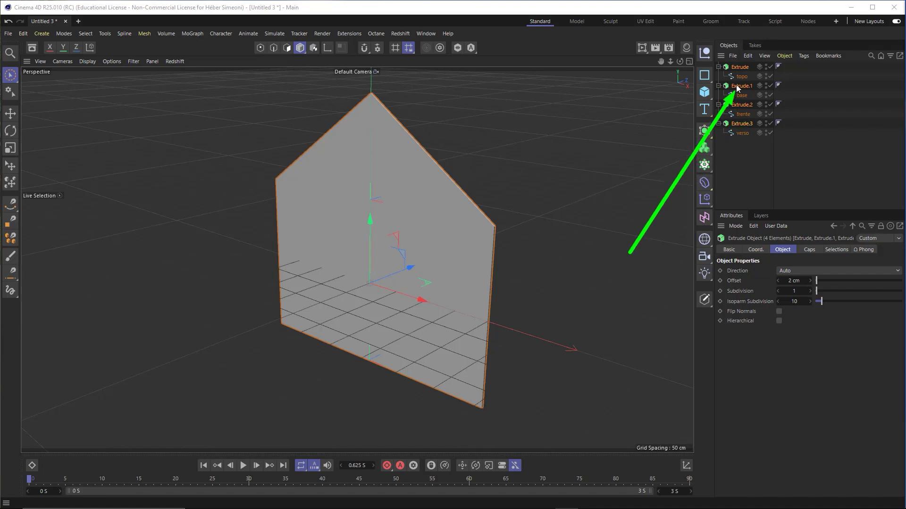
In point mode, pull the V's tip point on the frente spline forward, away from the verso panel.
{"action": "left_click", "coordinate": [743, 115]}
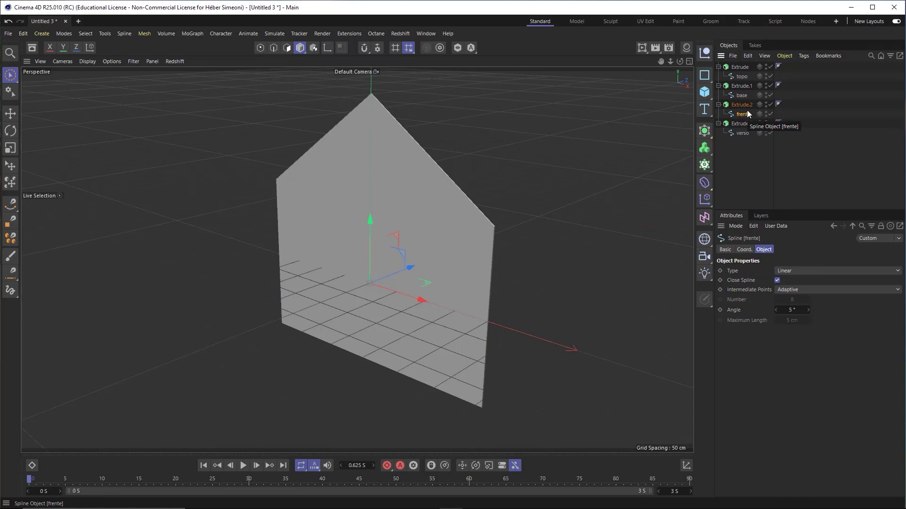
{"action": "left_click", "coordinate": [260, 48]}
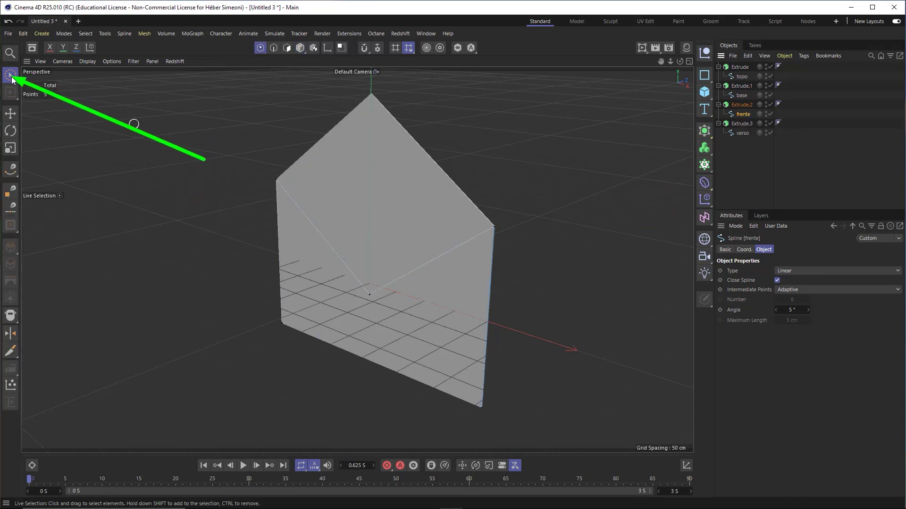
{"action": "left_click", "coordinate": [372, 286]}
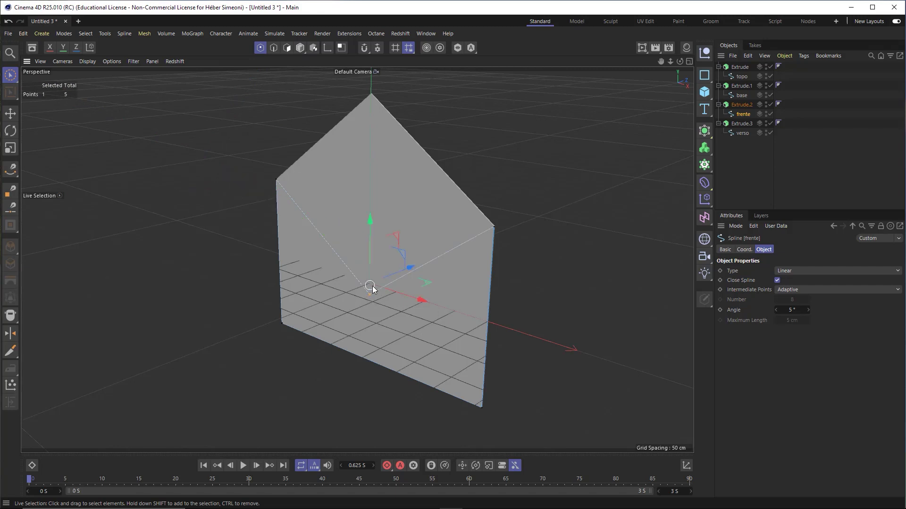
{"action": "left_click", "coordinate": [376, 293]}
{"action": "left_click", "coordinate": [369, 296]}
{"action": "left_click_drag", "start_coordinate": [347, 286], "coordinate": [288, 220], "text": "alt"}
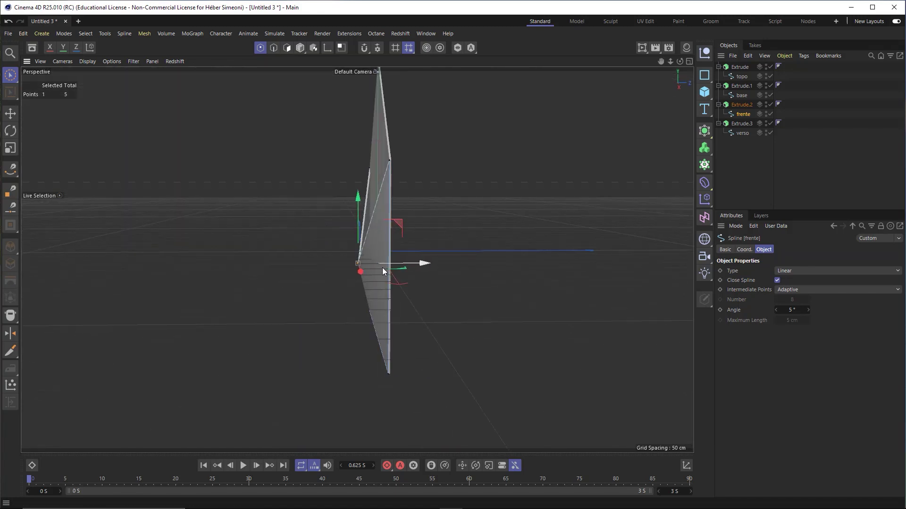
In the Right view, move the frente tip point slightly back toward the verso panel, and return to the perspective view.
{"action": "middle_click", "coordinate": [372, 255]}
{"action": "middle_click", "coordinate": [191, 350]}
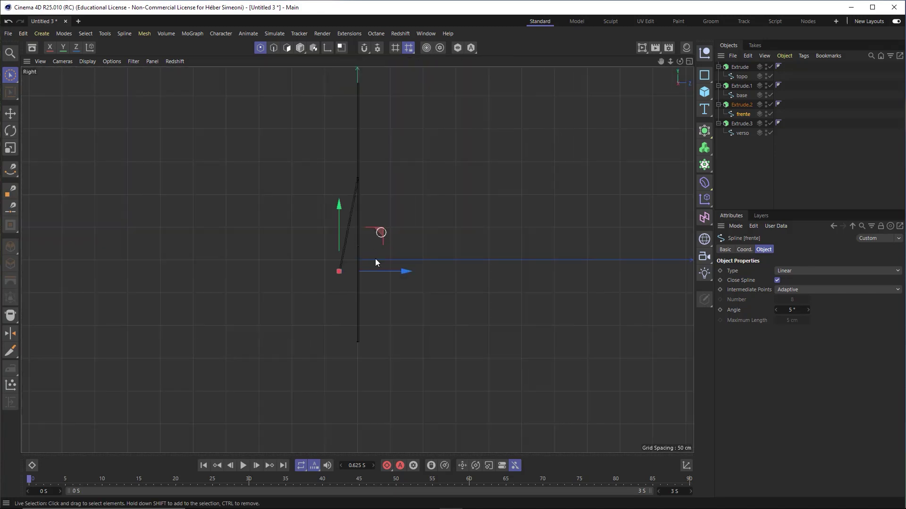
{"action": "middle_click_drag", "start_coordinate": [376, 263], "coordinate": [366, 290], "text": "alt"}
{"action": "left_click_drag", "start_coordinate": [373, 326], "coordinate": [380, 323]}
{"action": "middle_click", "coordinate": [285, 173]}
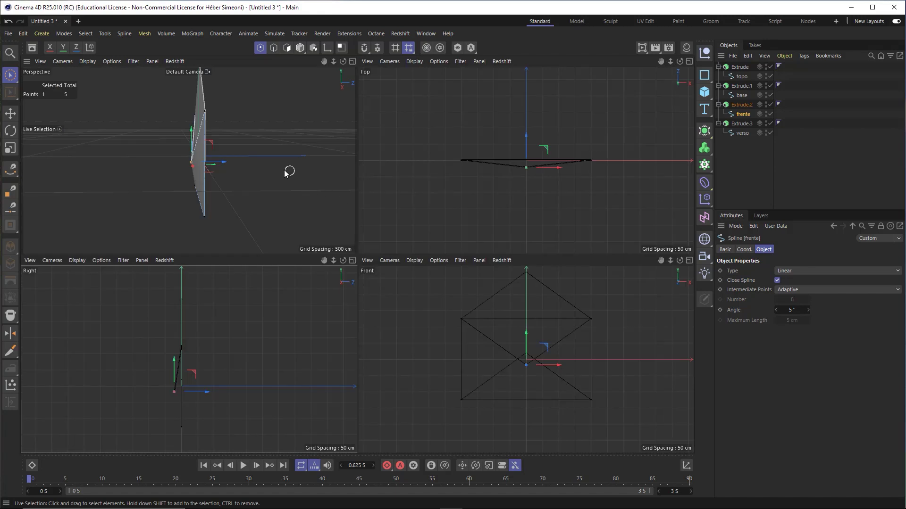
{"action": "middle_click", "coordinate": [286, 174]}
{"action": "left_click_drag", "start_coordinate": [335, 211], "coordinate": [477, 225], "text": "alt"}
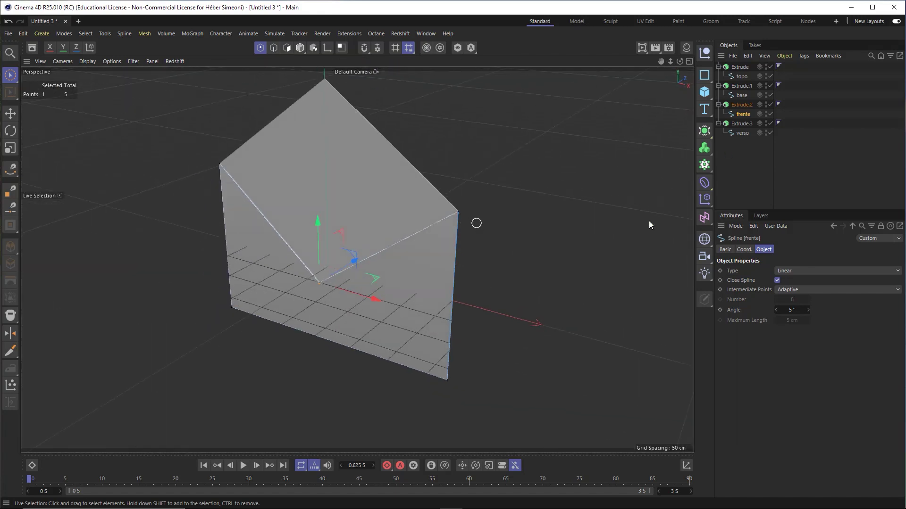
Pull the base triangle's apex point about 30 cm forward so it lies in front of the frente tip, and deselect it.
{"action": "left_click", "coordinate": [739, 97]}
{"action": "middle_click_drag", "start_coordinate": [379, 237], "coordinate": [392, 200], "text": "alt"}
{"action": "left_click", "coordinate": [532, 138]}
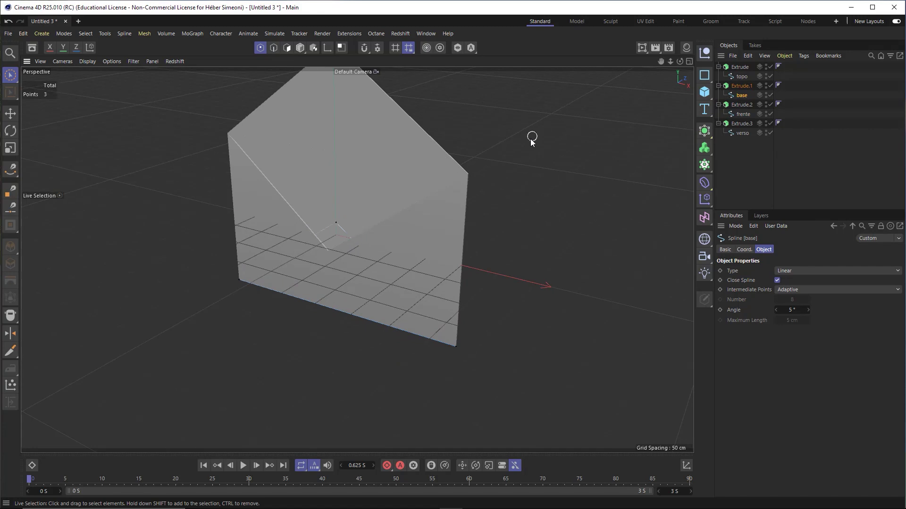
{"action": "left_click_drag", "start_coordinate": [353, 206], "coordinate": [428, 112], "text": "alt"}
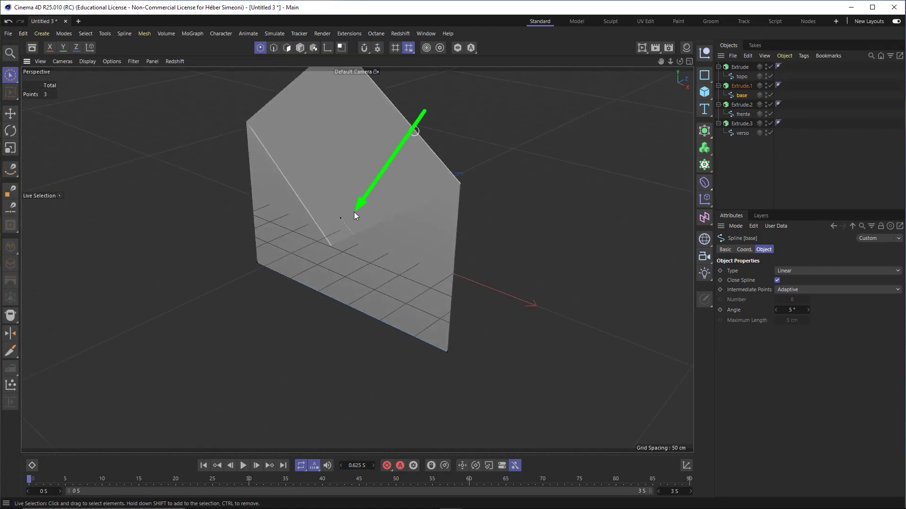
{"action": "left_click_drag", "start_coordinate": [431, 165], "coordinate": [411, 206], "text": "alt"}
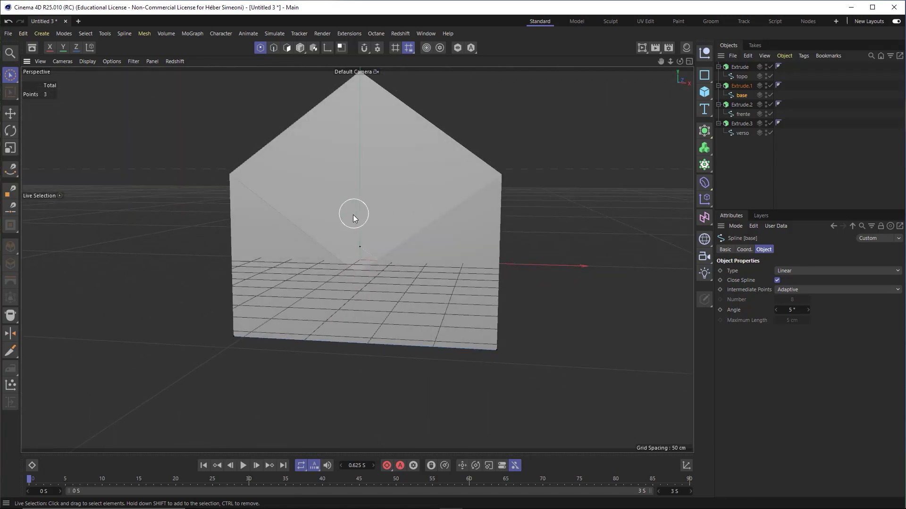
{"action": "left_click", "coordinate": [358, 240]}
{"action": "mouse_move", "coordinate": [360, 259]}
{"action": "left_mouse_down", "text": "alt"}
{"action": "mouse_move", "coordinate": [288, 268]}
{"action": "mouse_move", "coordinate": [248, 297]}
{"action": "mouse_move", "coordinate": [344, 255]}
{"action": "left_mouse_up", "text": "alt"}
{"action": "left_click_drag", "start_coordinate": [407, 242], "coordinate": [387, 244]}
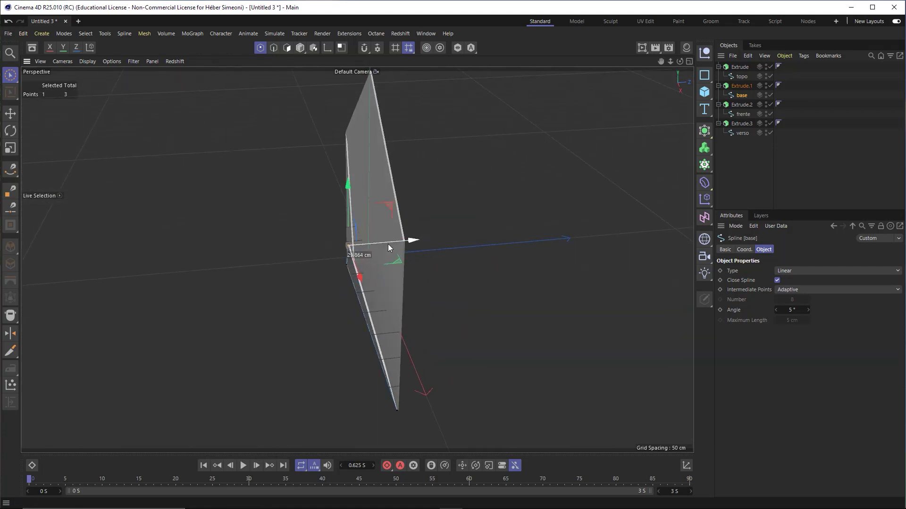
{"action": "middle_click", "coordinate": [341, 259]}
{"action": "middle_click", "coordinate": [206, 349]}
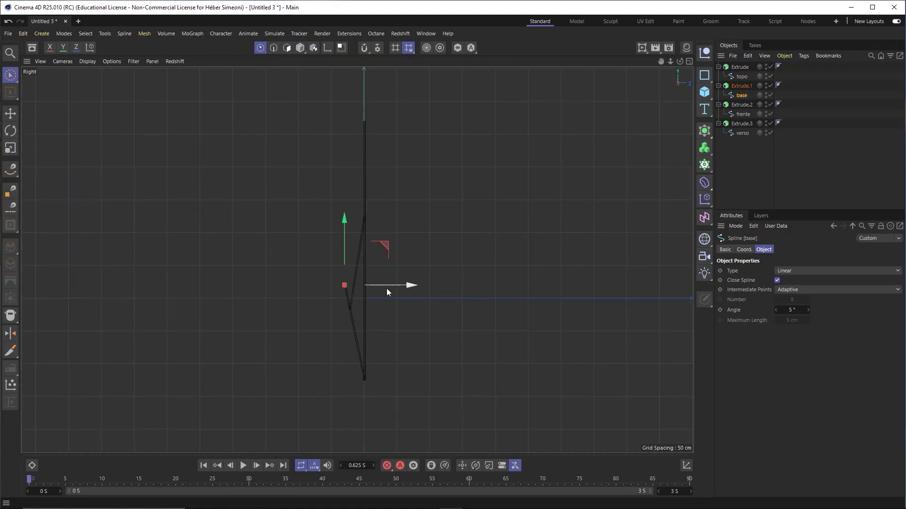
{"action": "key", "text": "F1"}
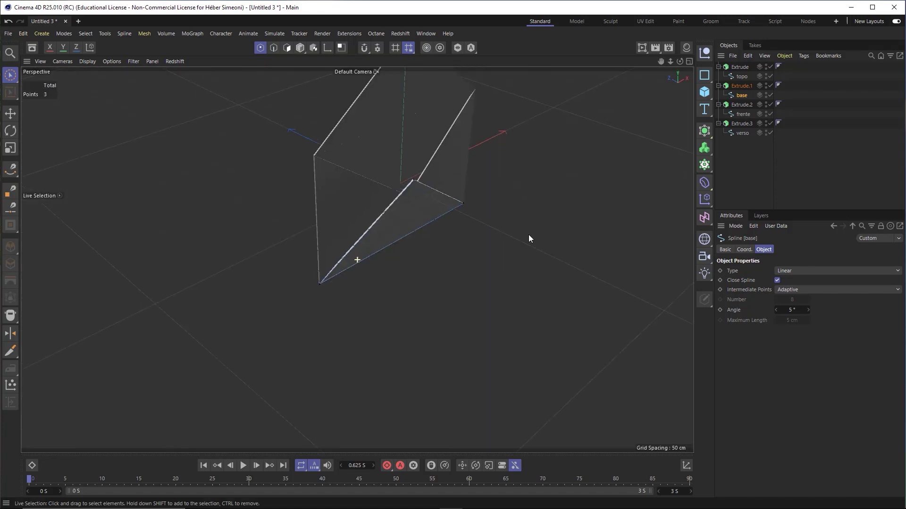
{"action": "left_click_drag", "start_coordinate": [528, 234], "coordinate": [422, 192], "text": "alt"}
{"action": "left_click_drag", "start_coordinate": [449, 262], "coordinate": [520, 286], "text": "alt"}
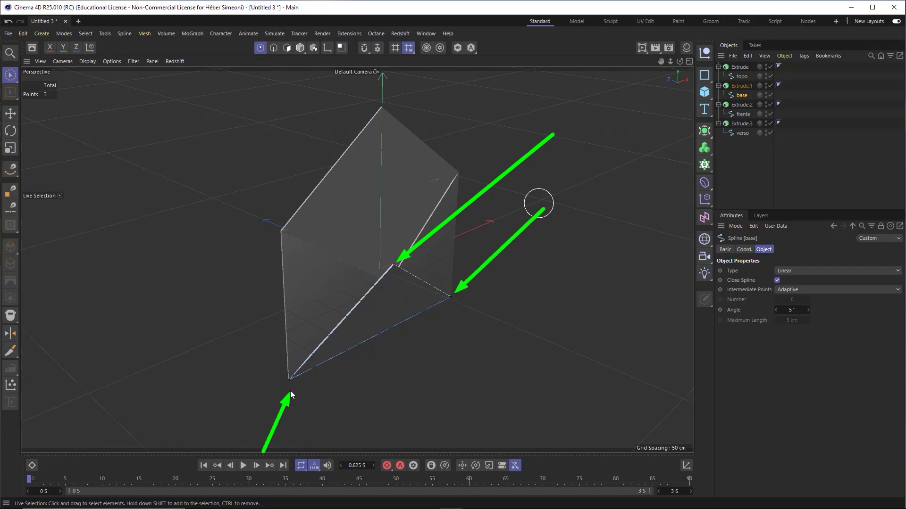
Select the base spline's two lower corner points, examine their alignment from the side, and deselect them.
{"action": "left_click_drag", "start_coordinate": [349, 321], "coordinate": [383, 327], "text": "alt"}
{"action": "left_click_drag", "start_coordinate": [413, 287], "coordinate": [309, 395]}
{"action": "left_click_drag", "start_coordinate": [423, 295], "coordinate": [405, 302], "text": "alt"}
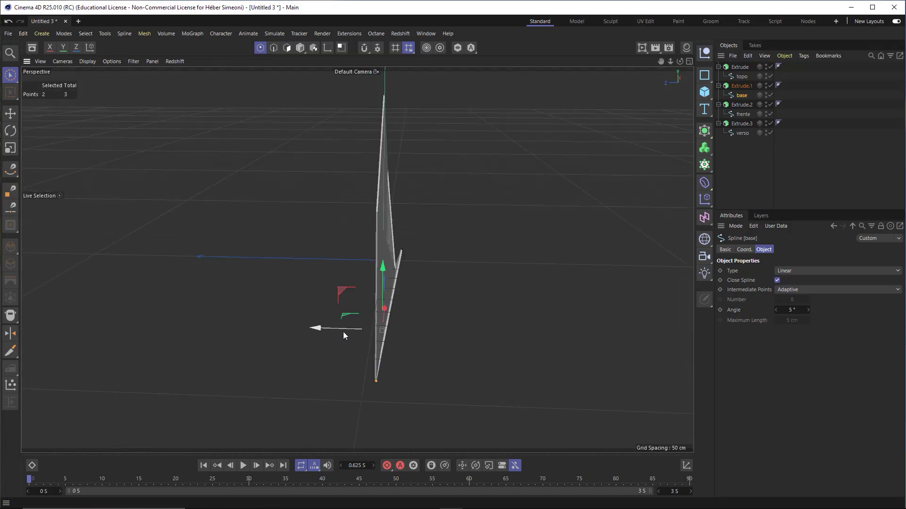
{"action": "mouse_move", "coordinate": [344, 332]}
{"action": "left_mouse_down", "text": "alt"}
{"action": "mouse_move", "coordinate": [490, 318]}
{"action": "mouse_move", "coordinate": [477, 321]}
{"action": "mouse_move", "coordinate": [495, 289]}
{"action": "mouse_move", "coordinate": [370, 311]}
{"action": "mouse_move", "coordinate": [376, 255]}
{"action": "mouse_move", "coordinate": [590, 202]}
{"action": "mouse_move", "coordinate": [446, 273]}
{"action": "mouse_move", "coordinate": [475, 186]}
{"action": "left_mouse_up", "text": "alt"}
{"action": "left_click", "coordinate": [493, 285]}
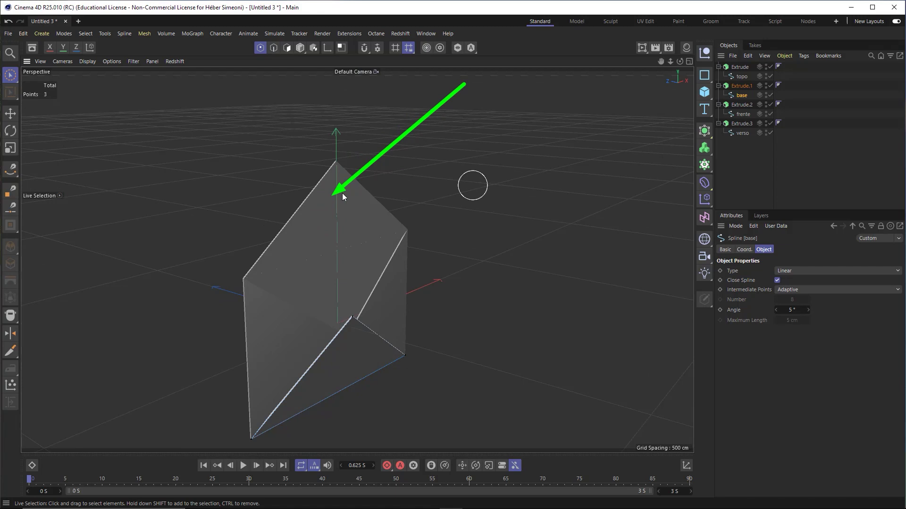
Rotate the topo flap's Extrude object in the Right view to fold it down over the envelope's front, and deselect it.
{"action": "left_click", "coordinate": [744, 78]}
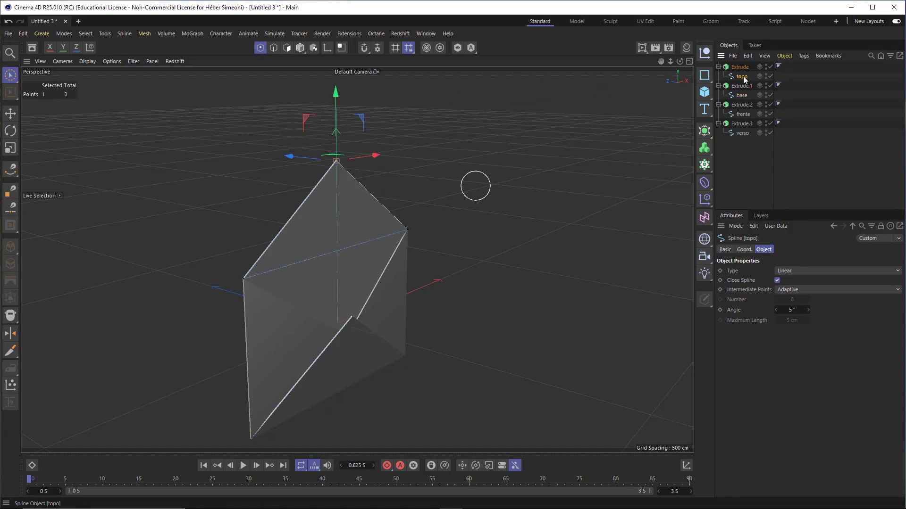
{"action": "left_click", "coordinate": [743, 68]}
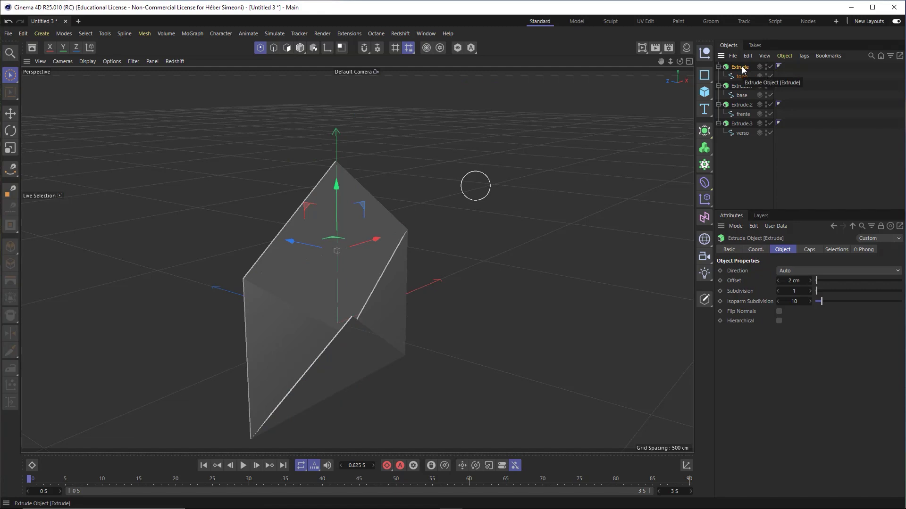
{"action": "left_click_drag", "start_coordinate": [240, 225], "coordinate": [301, 52]}
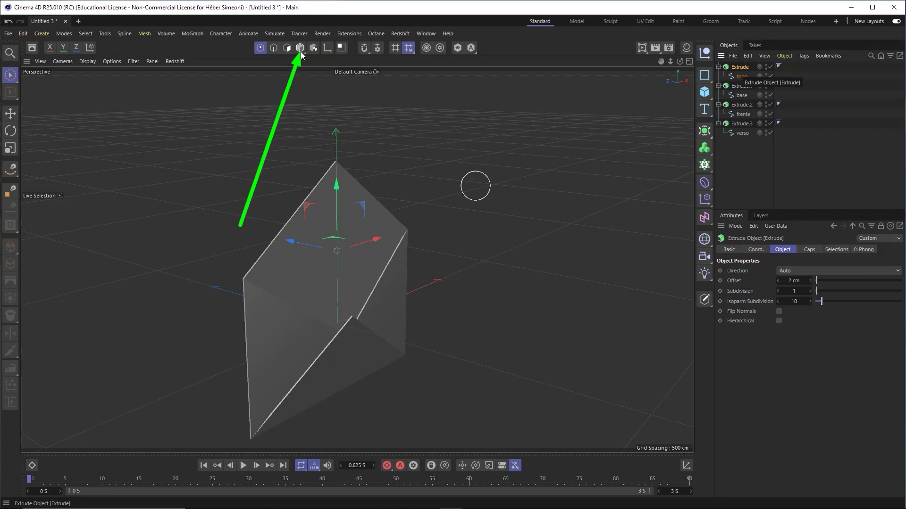
{"action": "left_click_drag", "start_coordinate": [240, 77], "coordinate": [18, 135]}
{"action": "key", "text": "ctrl+z"}
{"action": "key", "text": "ctrl+z"}
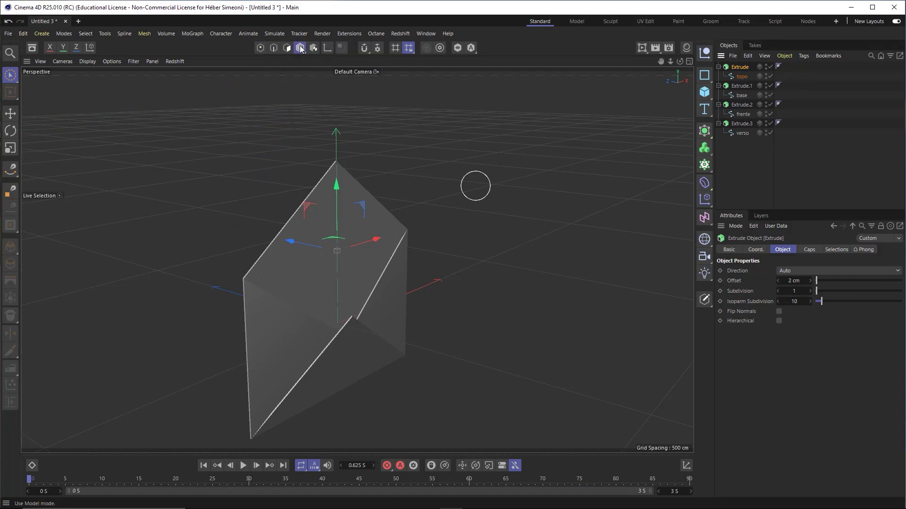
{"action": "left_click", "coordinate": [300, 47]}
{"action": "key", "text": "r"}
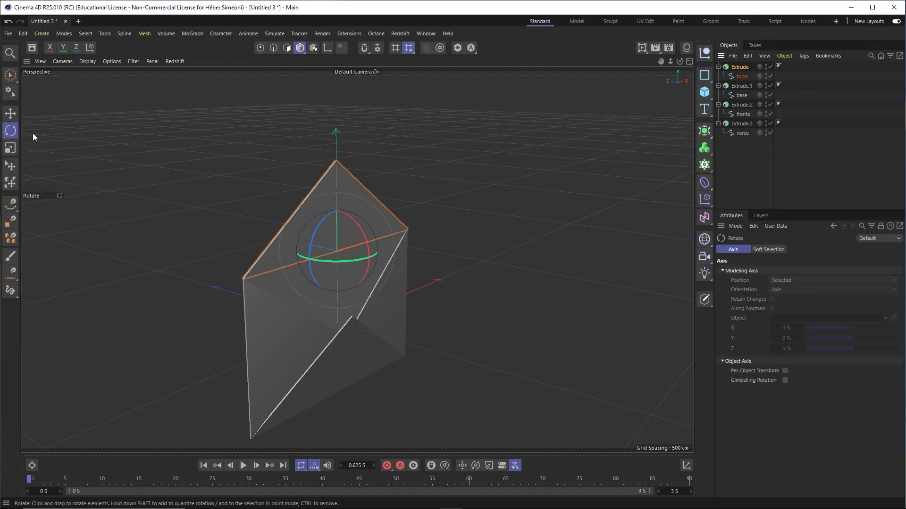
{"action": "middle_click", "coordinate": [370, 234]}
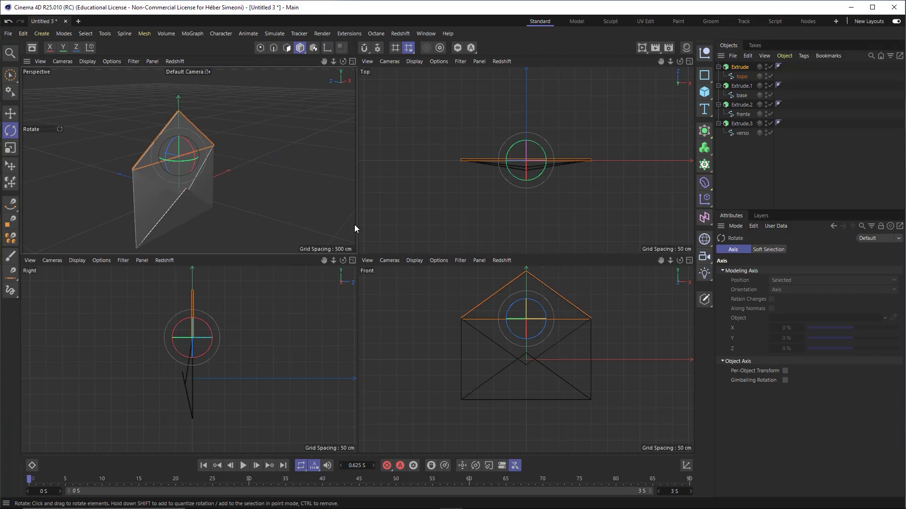
{"action": "middle_click", "coordinate": [206, 321]}
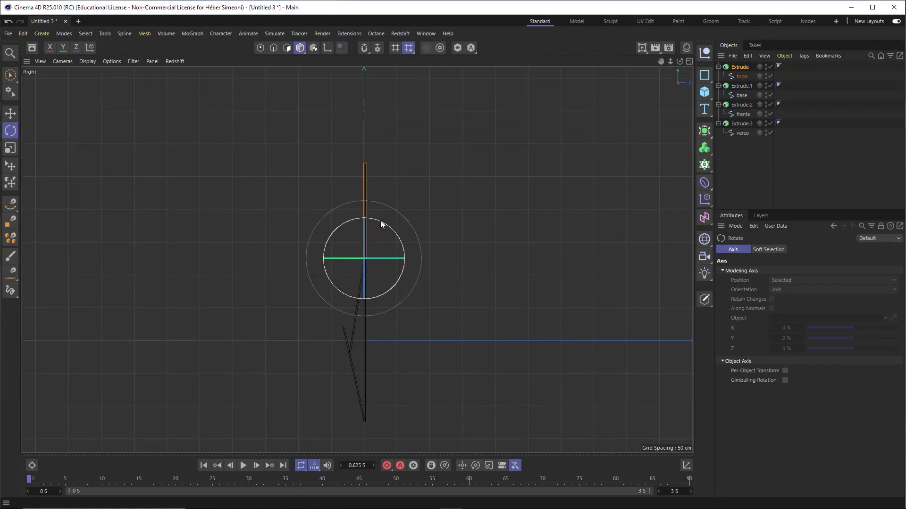
{"action": "left_click_drag", "start_coordinate": [390, 227], "coordinate": [294, 308]}
{"action": "key", "text": "ctrl+z"}
{"action": "mouse_move", "coordinate": [386, 225]}
{"action": "left_mouse_down"}
{"action": "mouse_move", "coordinate": [460, 113]}
{"action": "mouse_move", "coordinate": [396, 208]}
{"action": "mouse_move", "coordinate": [483, 104]}
{"action": "mouse_move", "coordinate": [436, 98]}
{"action": "mouse_move", "coordinate": [277, 166]}
{"action": "mouse_move", "coordinate": [184, 280]}
{"action": "mouse_move", "coordinate": [197, 321]}
{"action": "mouse_move", "coordinate": [239, 345]}
{"action": "mouse_move", "coordinate": [257, 319]}
{"action": "mouse_move", "coordinate": [355, 267]}
{"action": "mouse_move", "coordinate": [114, 415]}
{"action": "mouse_move", "coordinate": [134, 420]}
{"action": "left_mouse_up"}
{"action": "key", "text": "F5"}
{"action": "key", "text": "F1"}
{"action": "left_click_drag", "start_coordinate": [440, 249], "coordinate": [398, 196], "text": "alt"}
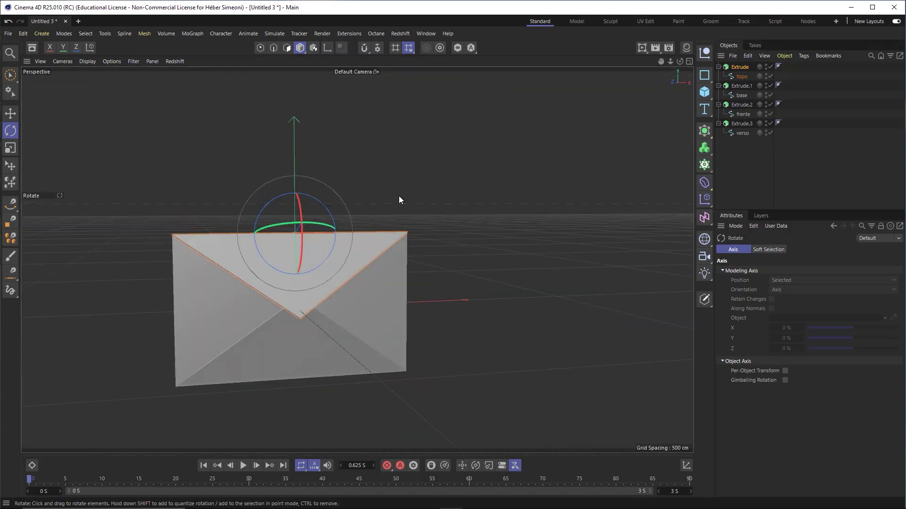
{"action": "left_click", "coordinate": [398, 196]}
Duplicate the Extrude object containing the verso spline and rename the copy's spline dentro.
{"action": "left_click_drag", "start_coordinate": [297, 332], "coordinate": [337, 285], "text": "alt"}
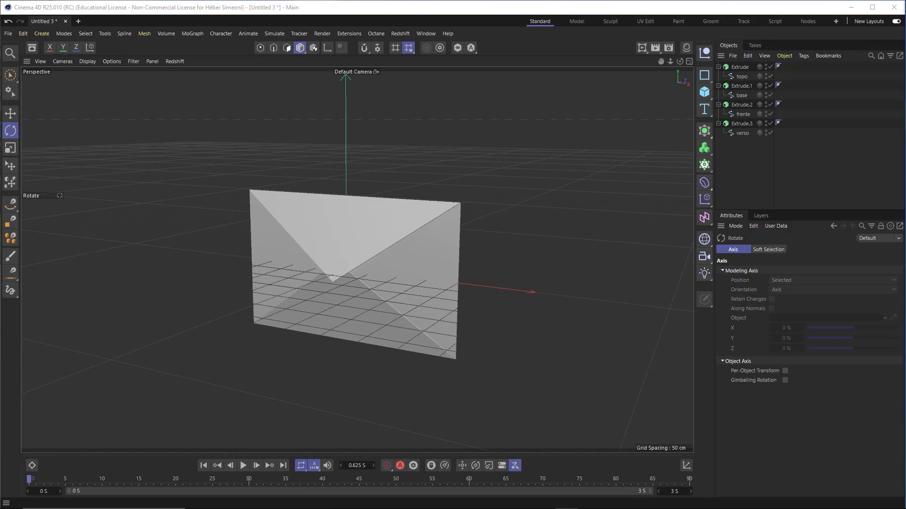
{"action": "left_click_drag", "start_coordinate": [534, 312], "coordinate": [294, 276], "text": "alt"}
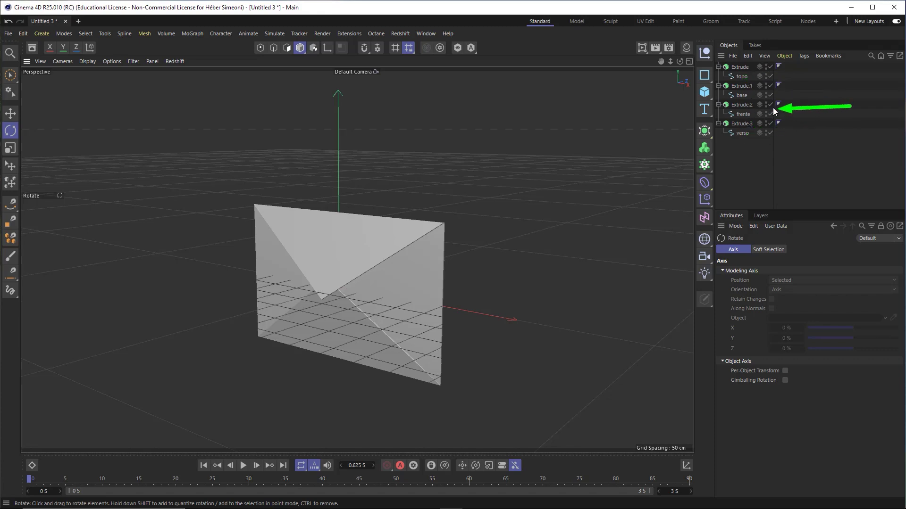
{"action": "left_click", "coordinate": [744, 123]}
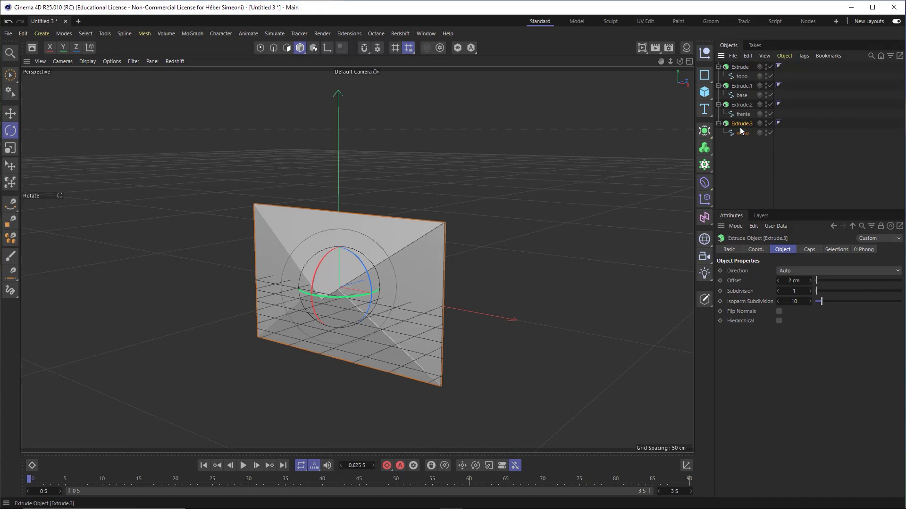
{"action": "key", "text": "ctrl+c"}
{"action": "key", "text": "ctrl+v"}
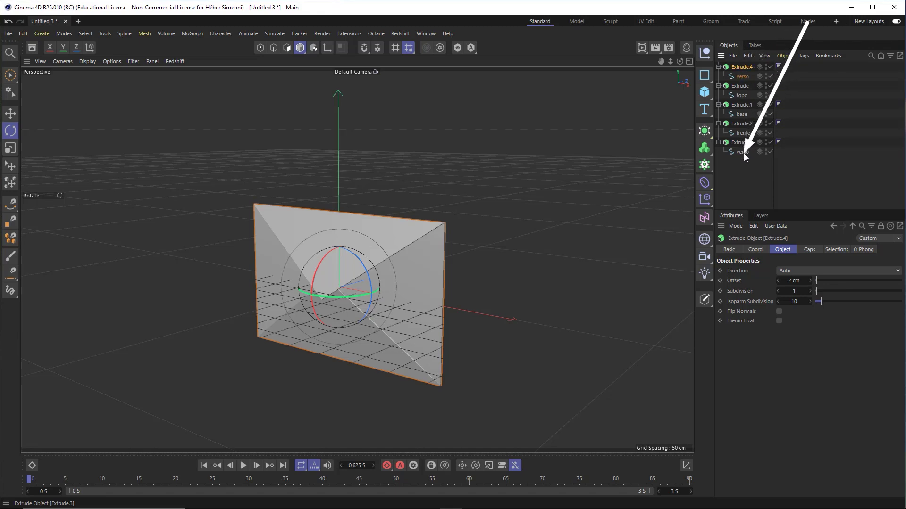
{"action": "double_click", "coordinate": [744, 77]}
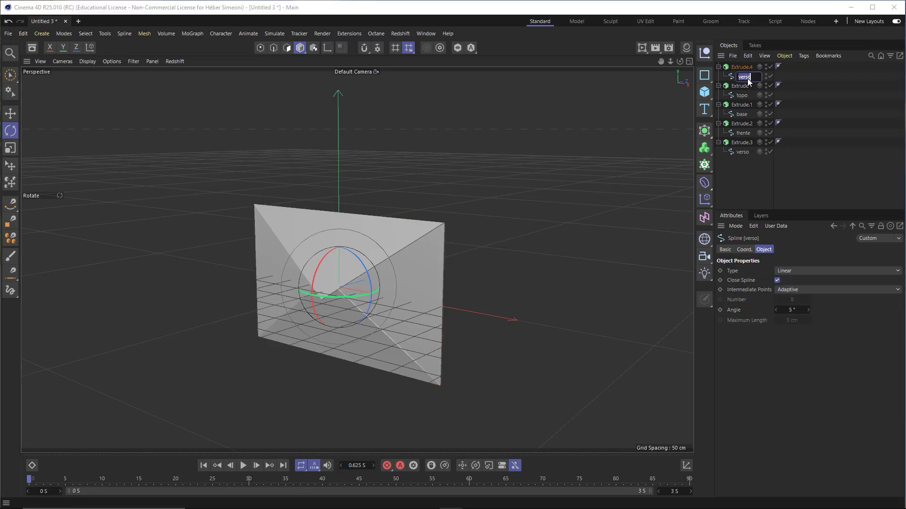
{"action": "type", "text": "dentro"}
{"action": "key", "text": "Return"}
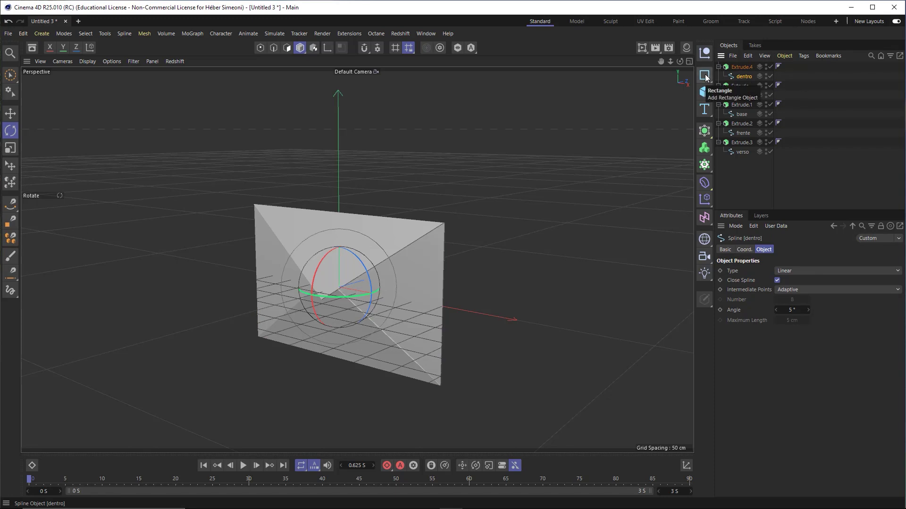
Set the extrusion offset of the dentro panel to 0.1 cm.
{"action": "mouse_move", "coordinate": [483, 147]}
{"action": "left_mouse_down", "text": "alt"}
{"action": "mouse_move", "coordinate": [322, 268]}
{"action": "mouse_move", "coordinate": [274, 272]}
{"action": "mouse_move", "coordinate": [313, 282]}
{"action": "left_mouse_up", "text": "alt"}
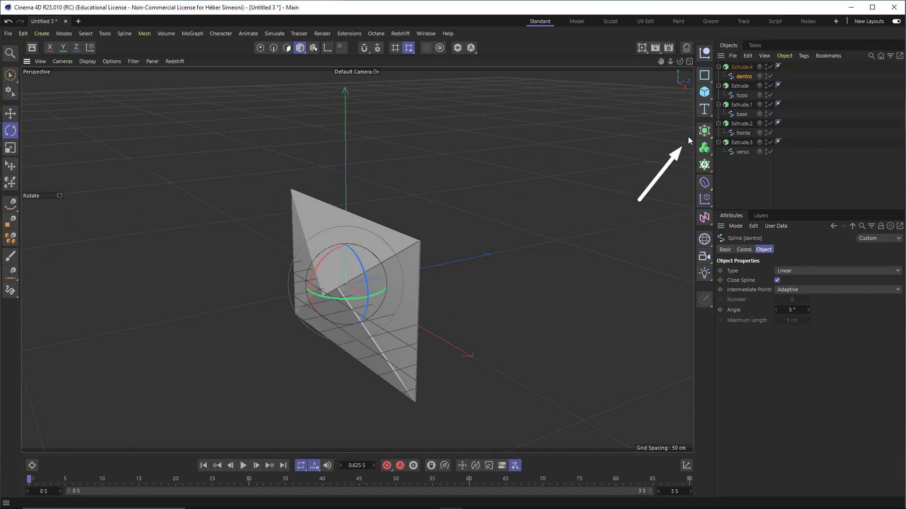
{"action": "left_click", "coordinate": [740, 67]}
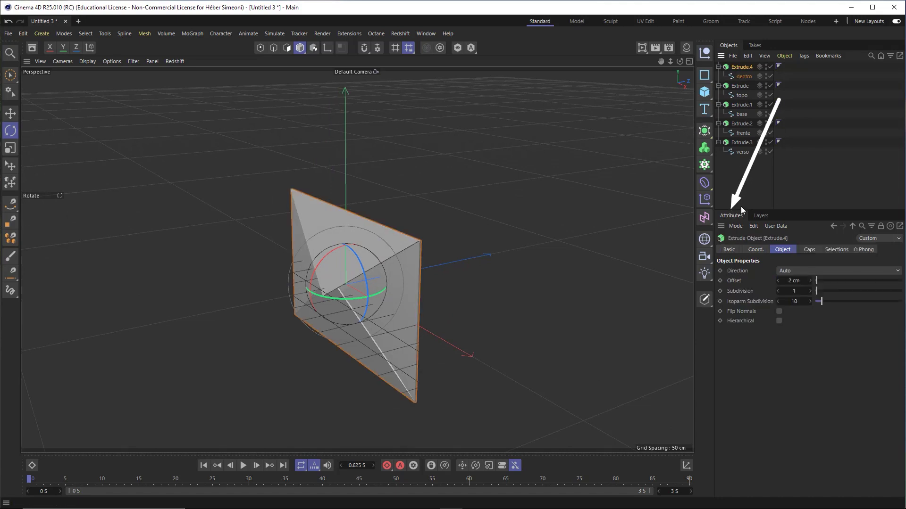
{"action": "double_click", "coordinate": [796, 281]}
{"action": "type", "text": "0.1"}
{"action": "key", "text": "Return"}
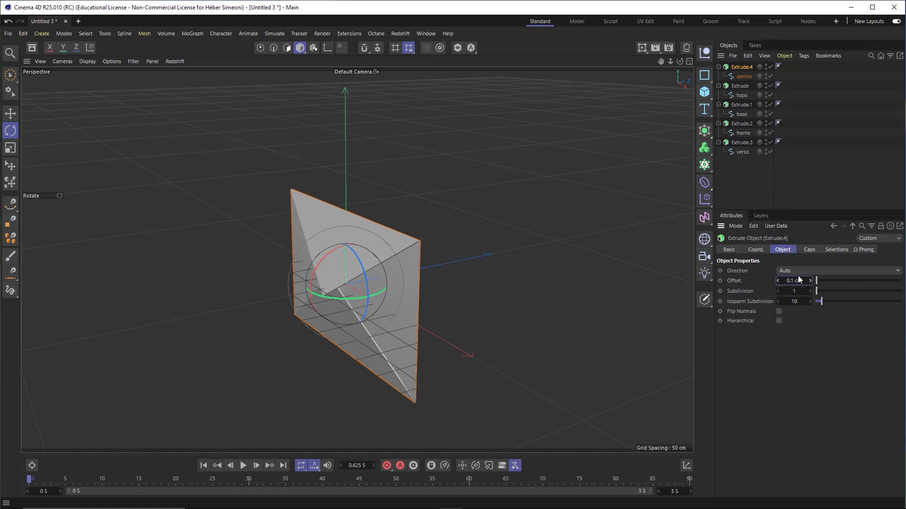
Isolate the dentro panel with Viewport Solo to inspect it, and show the whole envelope again.
{"action": "left_click_drag", "start_coordinate": [399, 238], "coordinate": [395, 240], "text": "alt"}
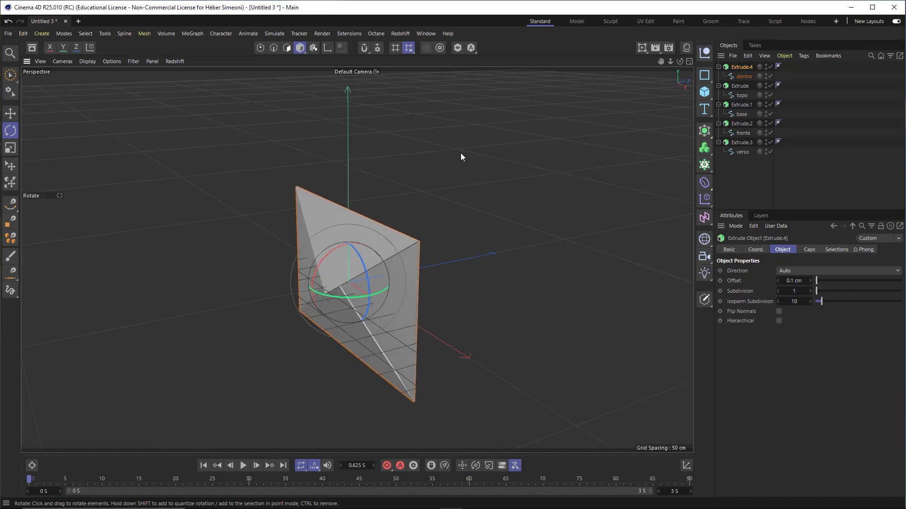
{"action": "left_click_drag", "start_coordinate": [452, 198], "coordinate": [458, 55]}
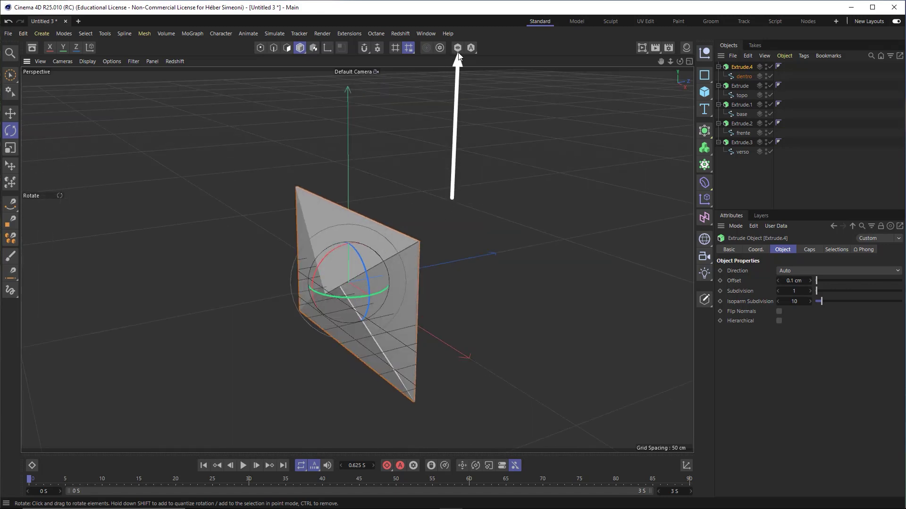
{"action": "left_click", "coordinate": [457, 48]}
{"action": "mouse_move", "coordinate": [392, 221]}
{"action": "left_mouse_down", "text": "alt"}
{"action": "mouse_move", "coordinate": [310, 242]}
{"action": "mouse_move", "coordinate": [401, 246]}
{"action": "left_mouse_up", "text": "alt"}
{"action": "left_click", "coordinate": [497, 205]}
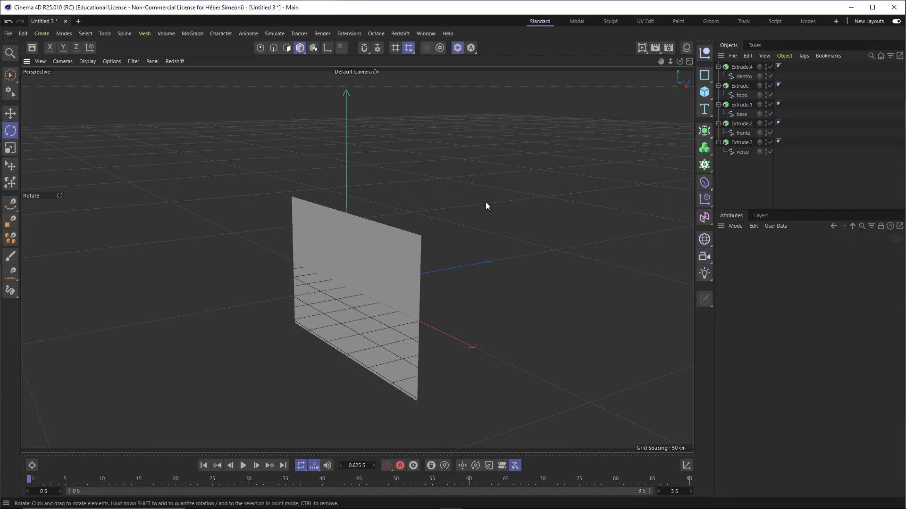
{"action": "left_click_drag", "start_coordinate": [411, 226], "coordinate": [457, 56]}
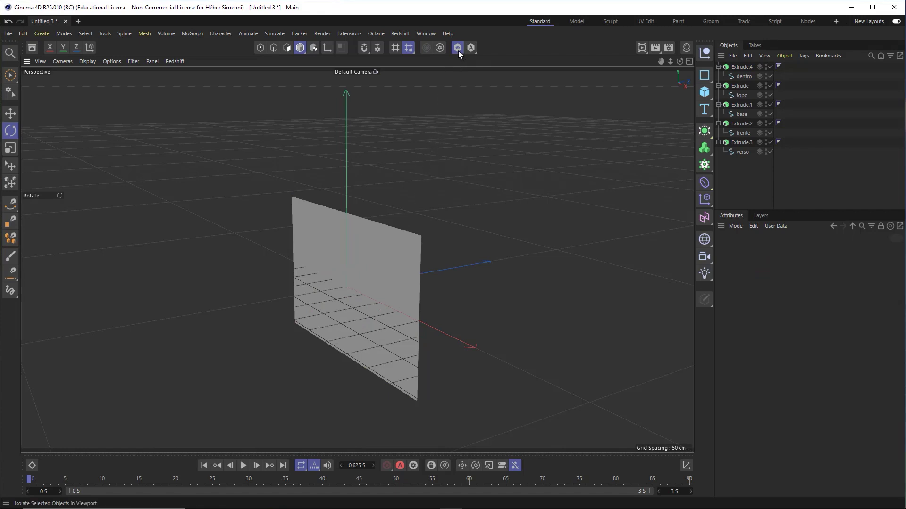
{"action": "left_click", "coordinate": [458, 48]}
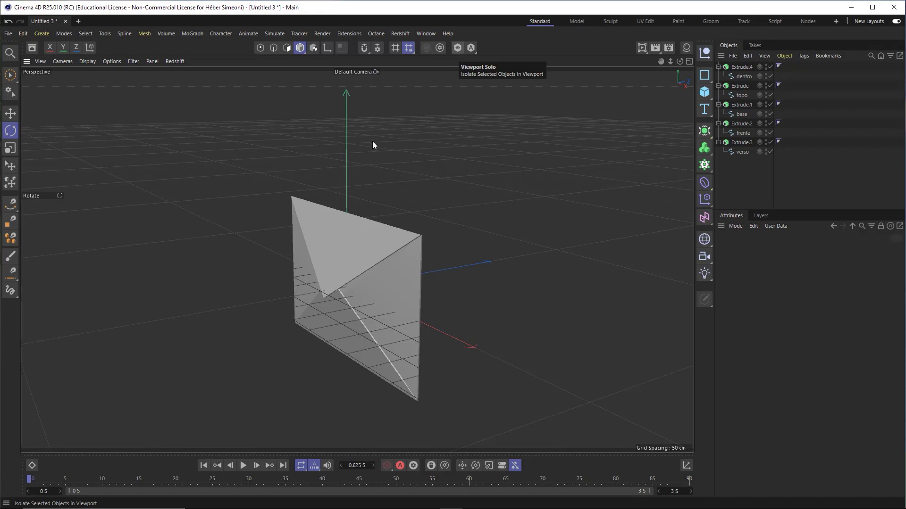
Set the perspective view's display mode to Lines to see through the envelope.
{"action": "mouse_move", "coordinate": [84, 268]}
{"action": "left_mouse_down"}
{"action": "mouse_move", "coordinate": [110, 168]}
{"action": "mouse_move", "coordinate": [90, 69]}
{"action": "left_mouse_up"}
{"action": "left_click", "coordinate": [87, 62]}
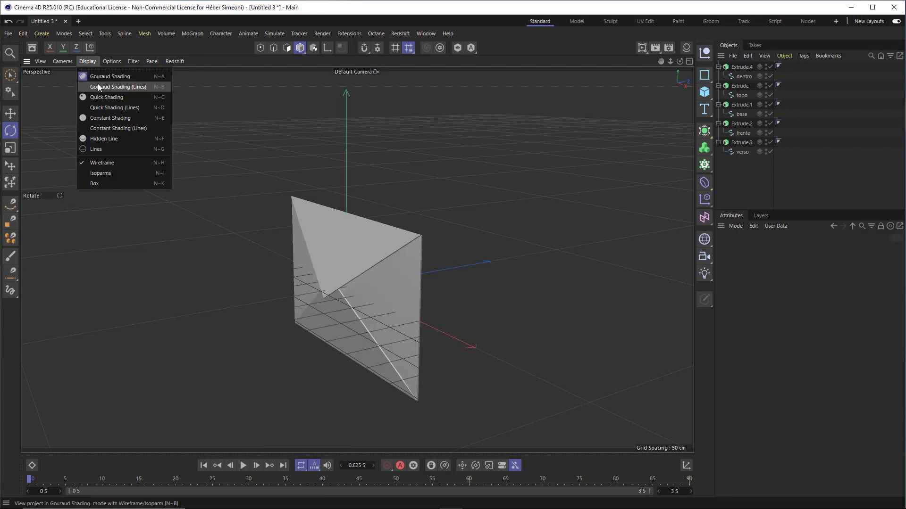
{"action": "left_click", "coordinate": [106, 88]}
{"action": "left_click", "coordinate": [89, 61]}
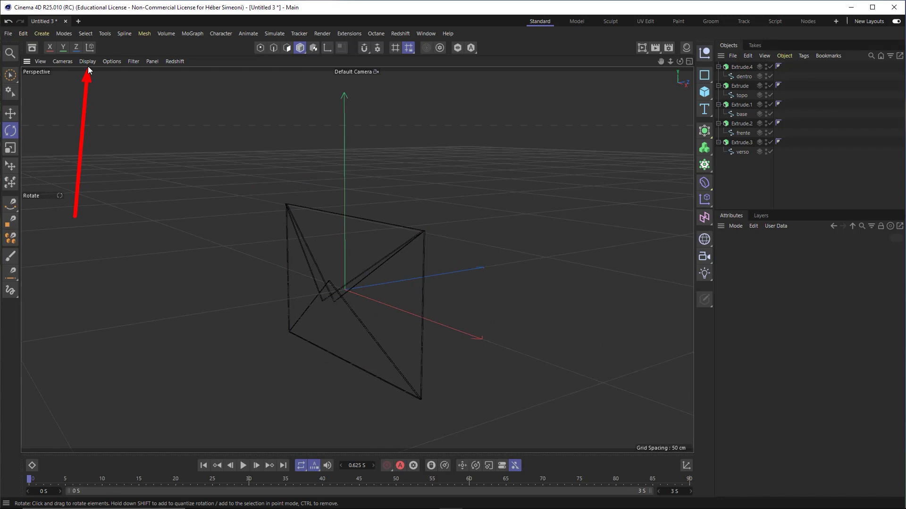
{"action": "left_click", "coordinate": [87, 62]}
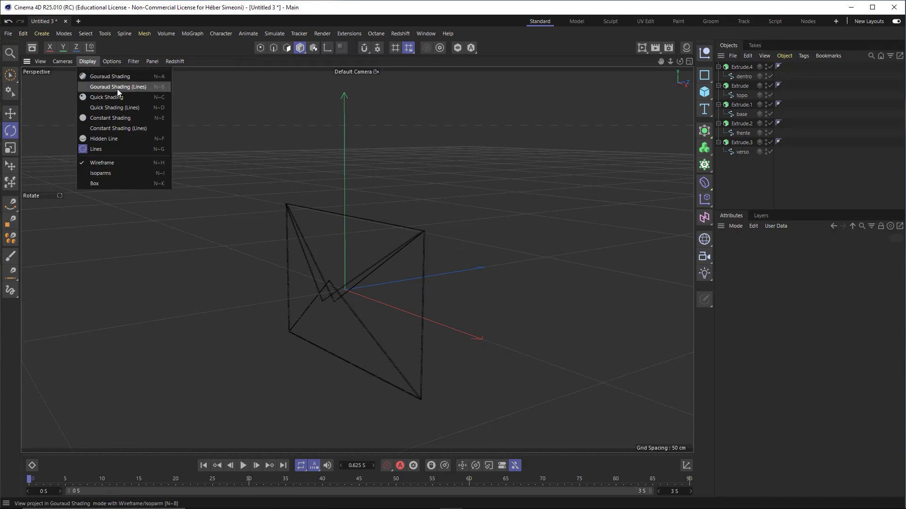
{"action": "left_click", "coordinate": [100, 149]}
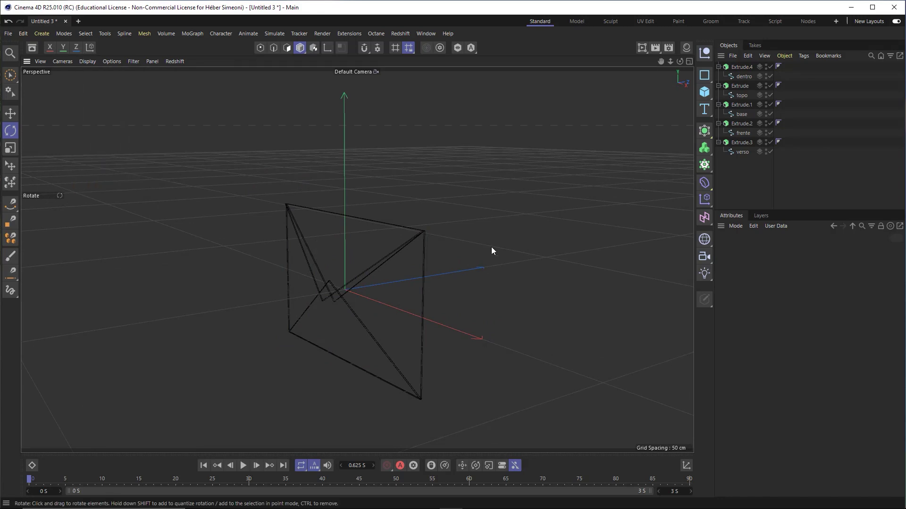
Scale all four points of the dentro spline inward along X and Y so the rectangle sits within the envelope's outline, and deselect them.
{"action": "scroll", "coordinate": [373, 276], "scroll_direction": "up", "scroll_amount": 1}
{"action": "mouse_move", "coordinate": [374, 278]}
{"action": "left_mouse_down", "text": "alt"}
{"action": "mouse_move", "coordinate": [368, 269]}
{"action": "mouse_move", "coordinate": [414, 241]}
{"action": "mouse_move", "coordinate": [377, 271]}
{"action": "left_mouse_up", "text": "alt"}
{"action": "mouse_move", "coordinate": [562, 221]}
{"action": "left_mouse_down"}
{"action": "mouse_move", "coordinate": [708, 82]}
{"action": "mouse_move", "coordinate": [743, 81]}
{"action": "left_mouse_up"}
{"action": "left_click", "coordinate": [743, 77]}
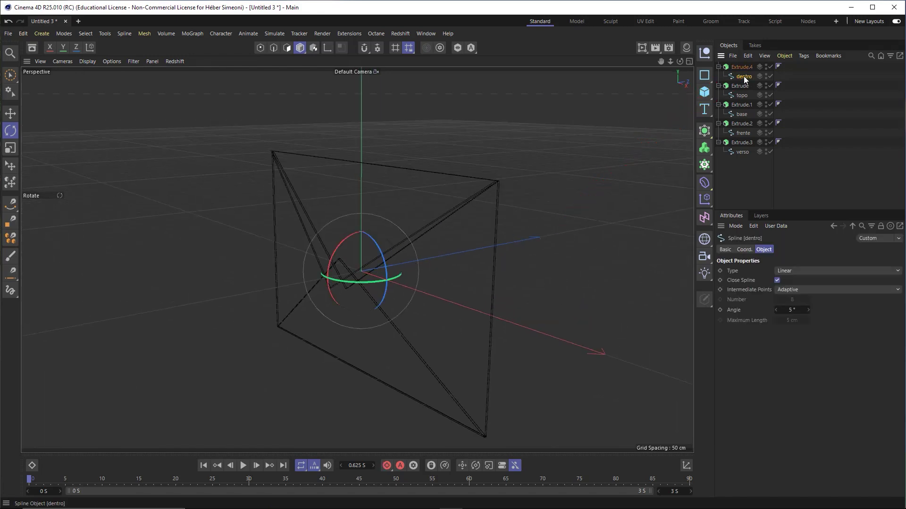
{"action": "left_click_drag", "start_coordinate": [231, 191], "coordinate": [260, 53]}
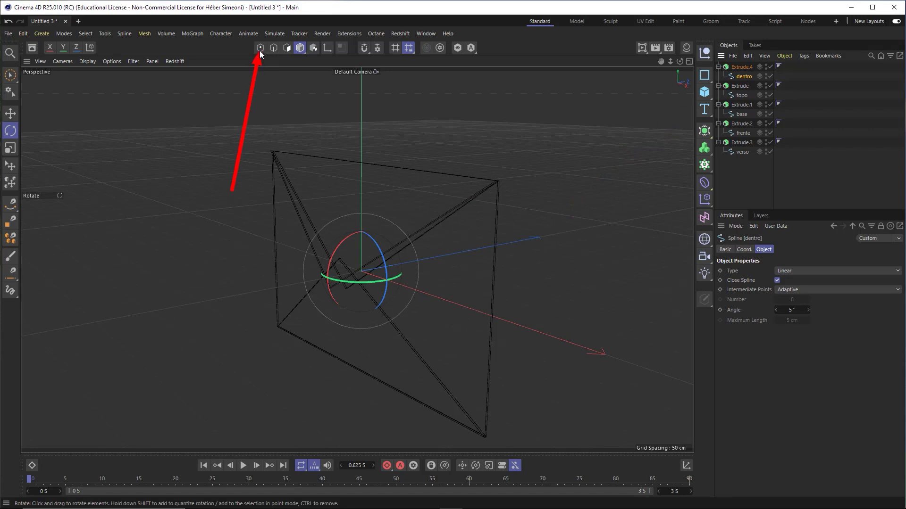
{"action": "left_click", "coordinate": [260, 48]}
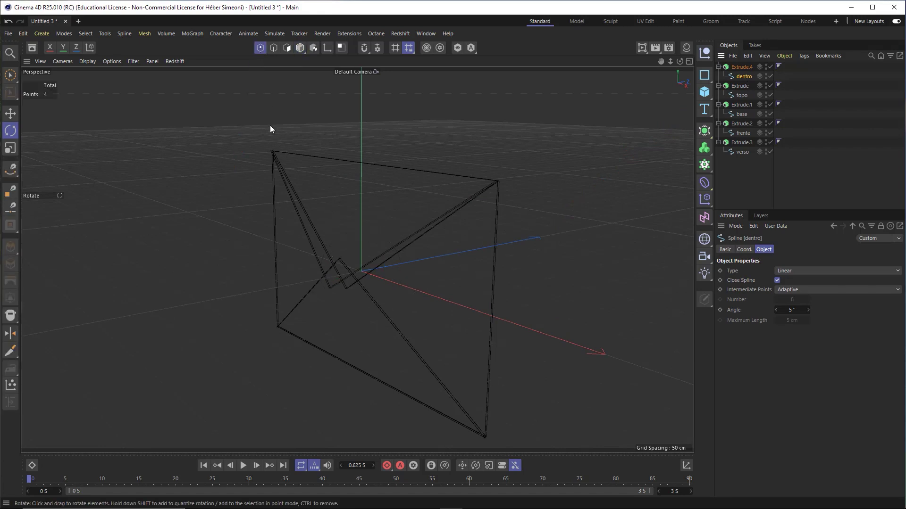
{"action": "key", "text": "ctrl+a"}
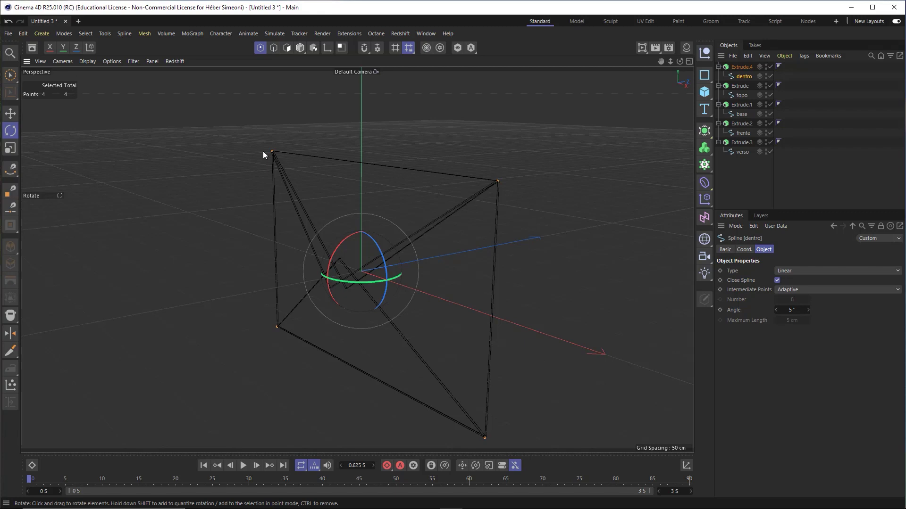
{"action": "left_click", "coordinate": [14, 150]}
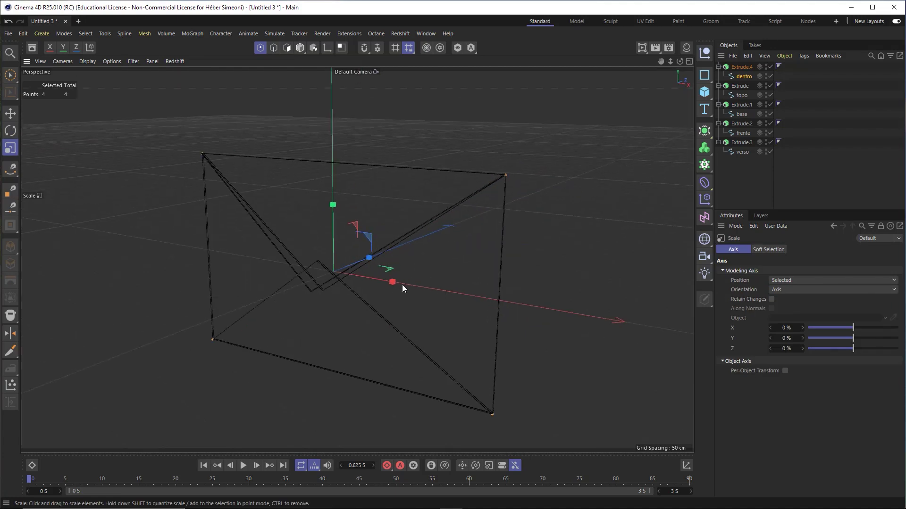
{"action": "left_click_drag", "start_coordinate": [400, 283], "coordinate": [376, 281]}
{"action": "left_click_drag", "start_coordinate": [333, 205], "coordinate": [333, 224]}
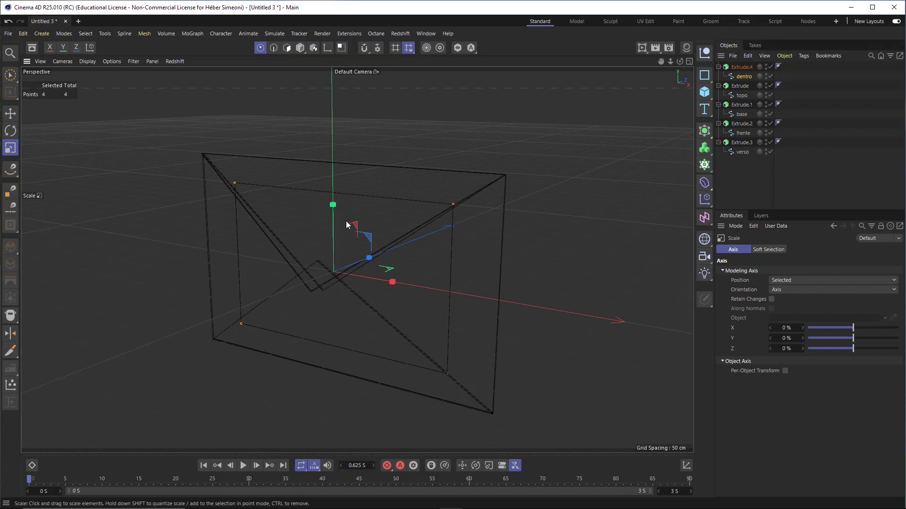
{"action": "left_click", "coordinate": [465, 135]}
{"action": "key", "text": "space"}
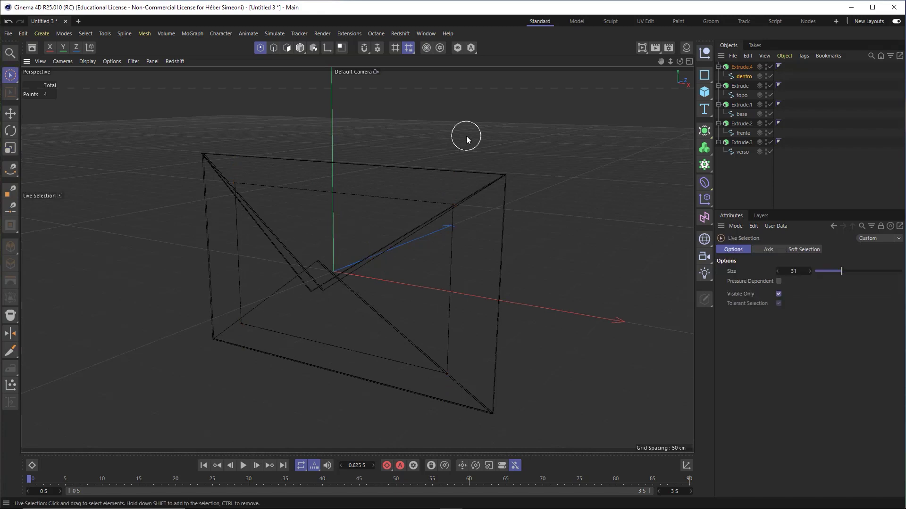
Set the perspective view's display mode to Gouraud Shading (Lines) and view the whole envelope.
{"action": "left_click", "coordinate": [86, 63]}
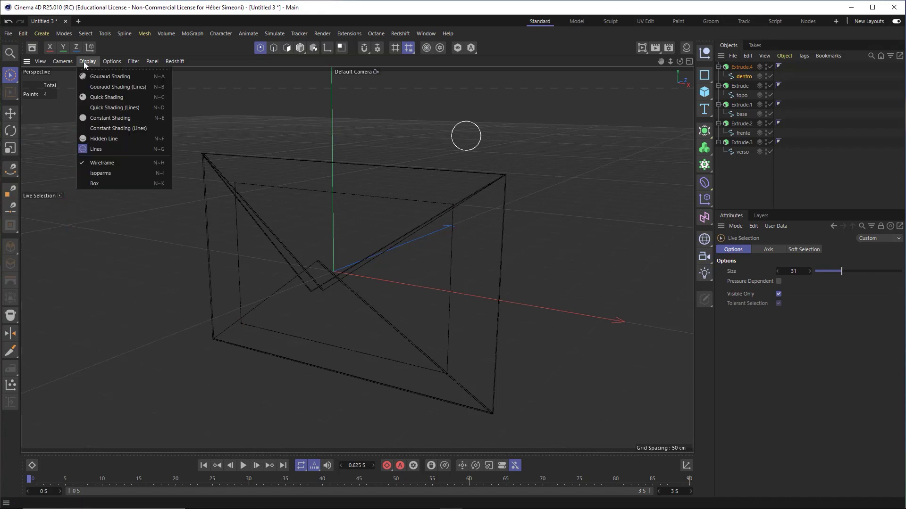
{"action": "left_click", "coordinate": [106, 87]}
{"action": "scroll", "coordinate": [339, 272], "scroll_direction": "down", "scroll_amount": 3}
{"action": "left_click_drag", "start_coordinate": [338, 273], "coordinate": [322, 275], "text": "alt"}
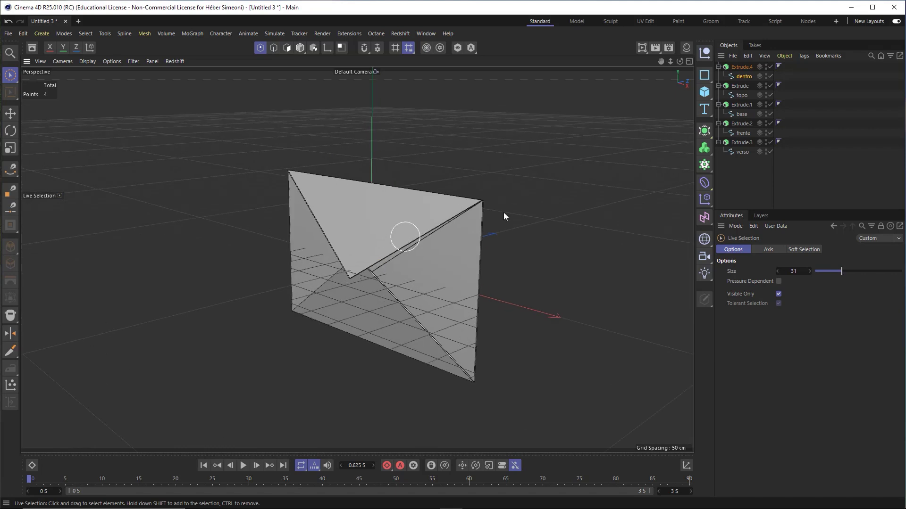
Add a Null object and group all five Extrude objects with their splines under it.
{"action": "left_click", "coordinate": [797, 181]}
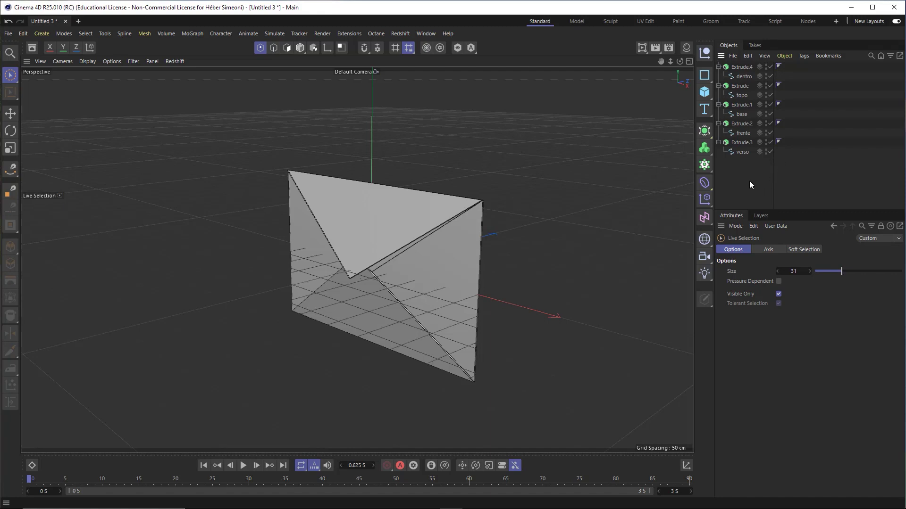
{"action": "left_click_drag", "start_coordinate": [827, 110], "coordinate": [745, 182]}
{"action": "left_click", "coordinate": [773, 183]}
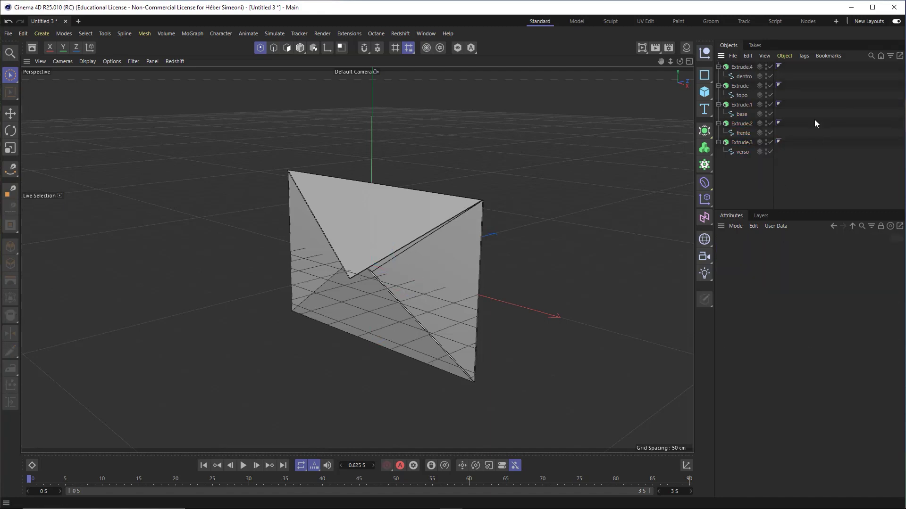
{"action": "left_click_drag", "start_coordinate": [835, 108], "coordinate": [725, 69]}
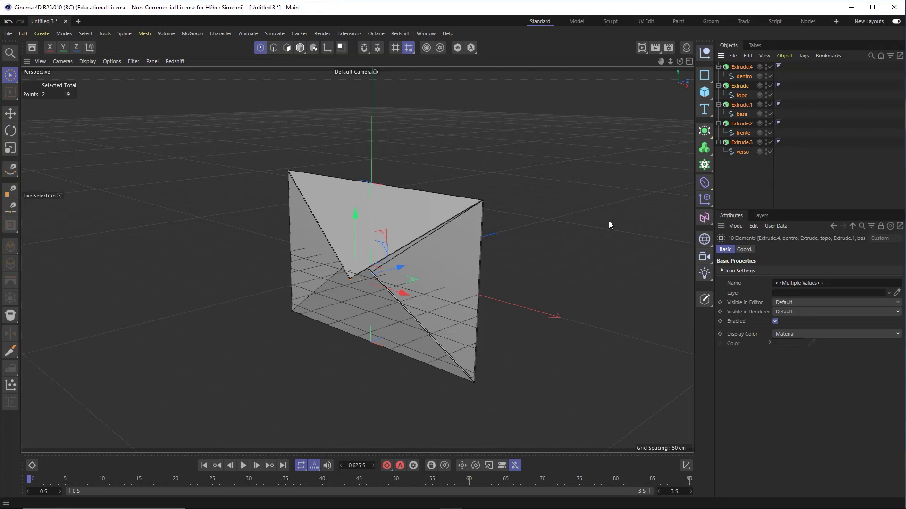
{"action": "left_click", "coordinate": [704, 52]}
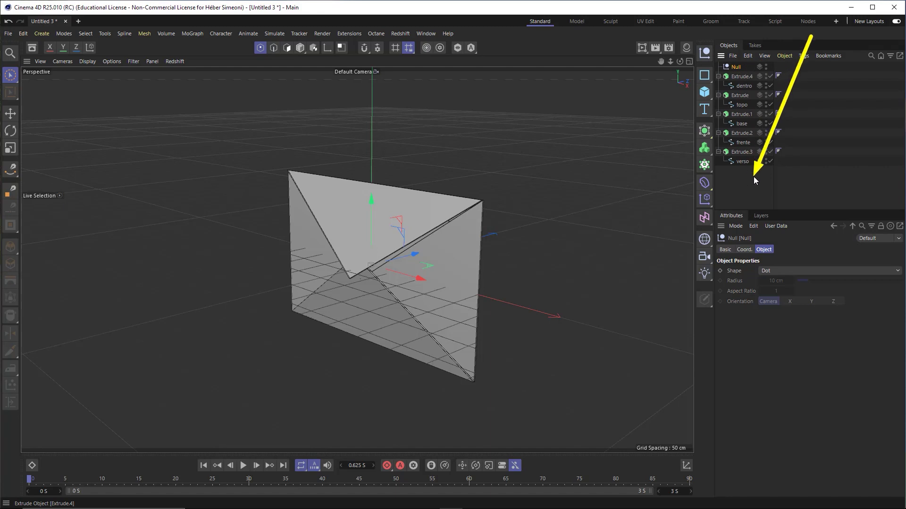
{"action": "left_click_drag", "start_coordinate": [746, 162], "coordinate": [731, 76]}
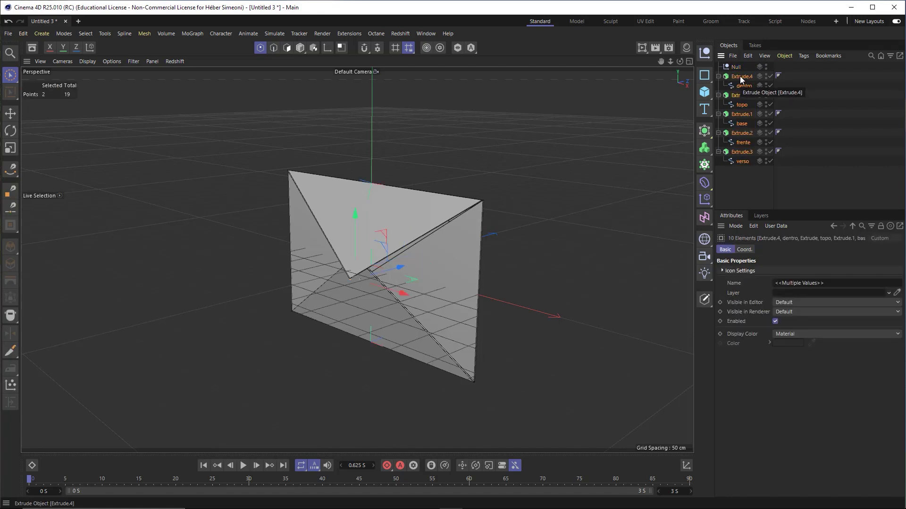
{"action": "left_click_drag", "start_coordinate": [737, 69], "coordinate": [738, 68]}
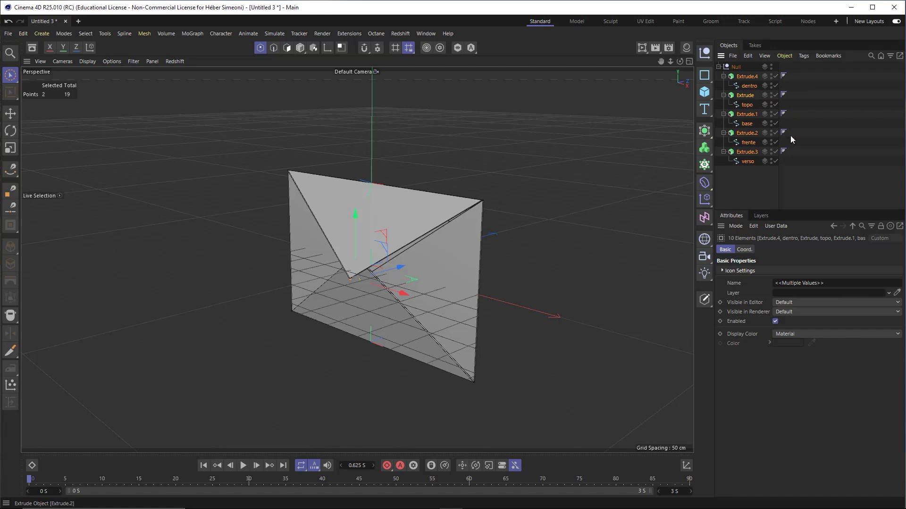
{"action": "left_click", "coordinate": [794, 173]}
Try rotating the whole envelope through the Null, undo the rotation and deselect everything.
{"action": "left_click", "coordinate": [735, 67]}
{"action": "scroll", "coordinate": [400, 270], "scroll_direction": "down", "scroll_amount": 2}
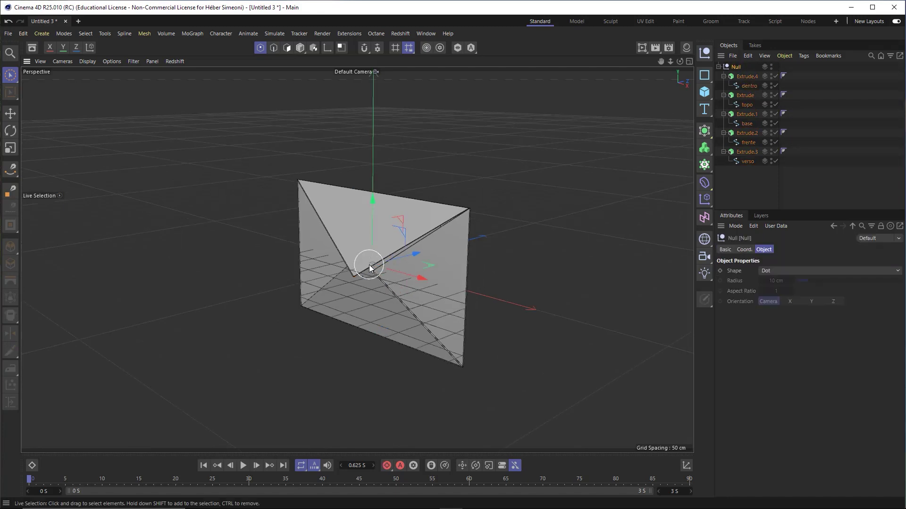
{"action": "left_click", "coordinate": [10, 131]}
{"action": "mouse_move", "coordinate": [338, 267]}
{"action": "left_mouse_down"}
{"action": "mouse_move", "coordinate": [364, 277]}
{"action": "mouse_move", "coordinate": [293, 279]}
{"action": "mouse_move", "coordinate": [355, 270]}
{"action": "mouse_move", "coordinate": [350, 211]}
{"action": "mouse_move", "coordinate": [339, 253]}
{"action": "left_mouse_up"}
{"action": "key", "text": "ctrl+z"}
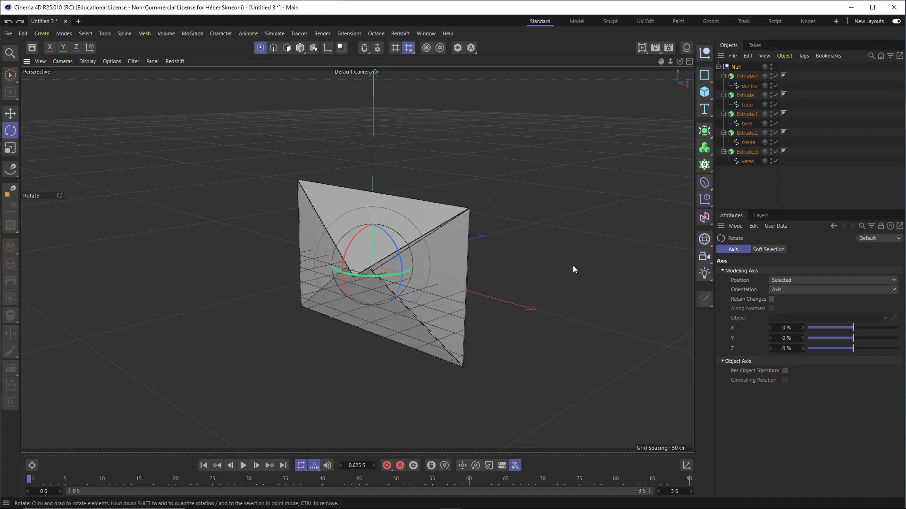
{"action": "left_click", "coordinate": [829, 169]}
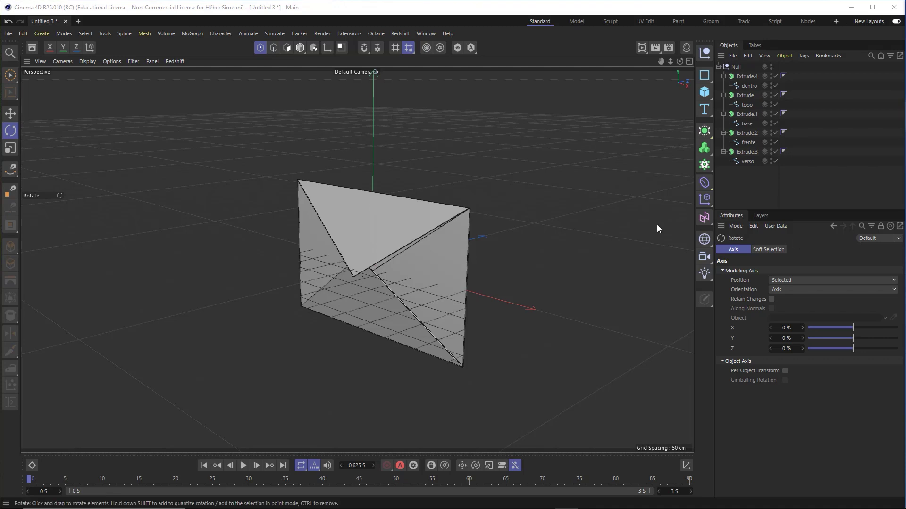
Choose Seconds as the animation unit in the Units preferences and close the preferences.
{"action": "left_click", "coordinate": [25, 34]}
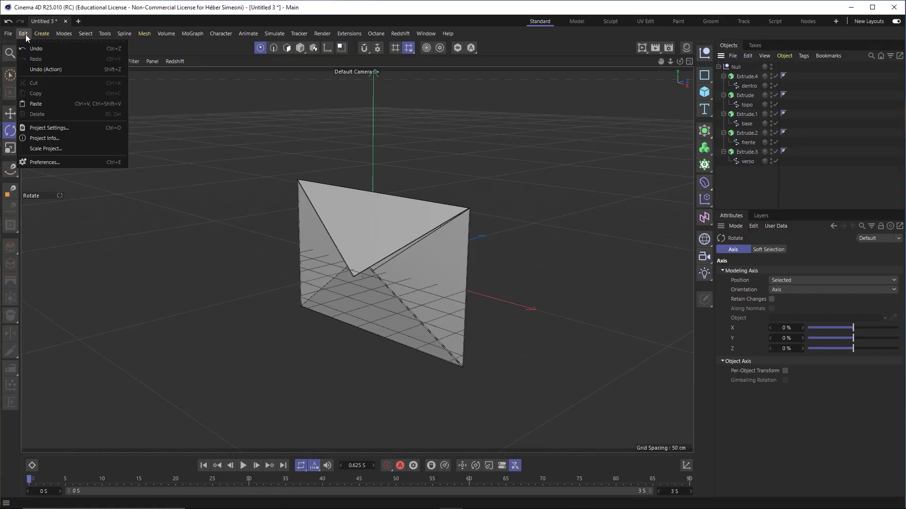
{"action": "left_click", "coordinate": [53, 162]}
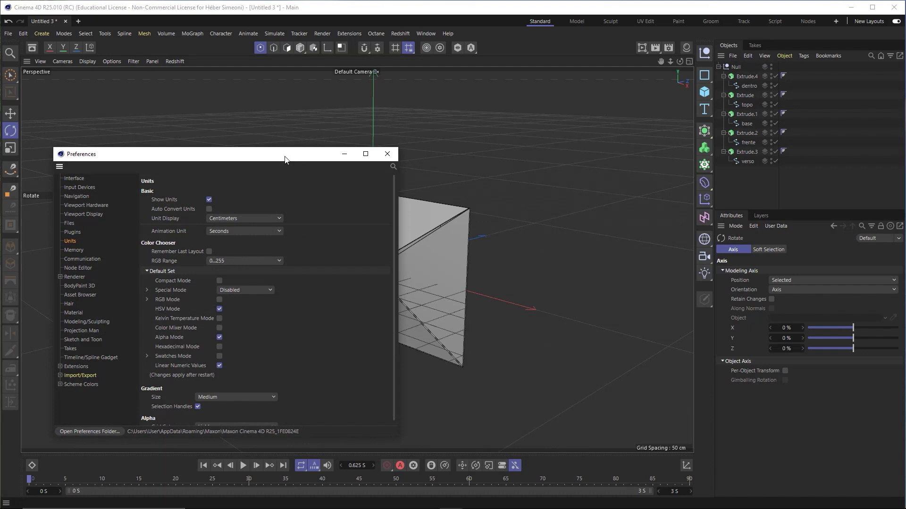
{"action": "left_click_drag", "start_coordinate": [286, 156], "coordinate": [464, 114]}
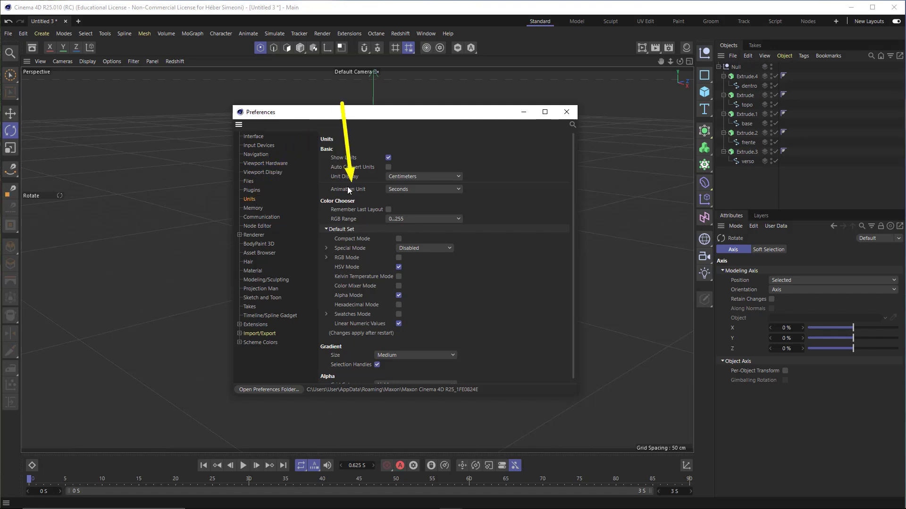
{"action": "left_click", "coordinate": [407, 189]}
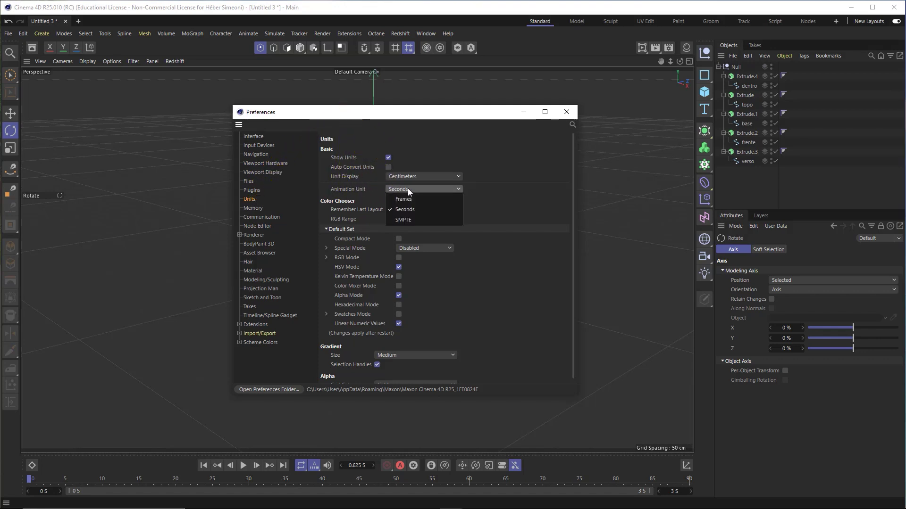
{"action": "left_click", "coordinate": [415, 211]}
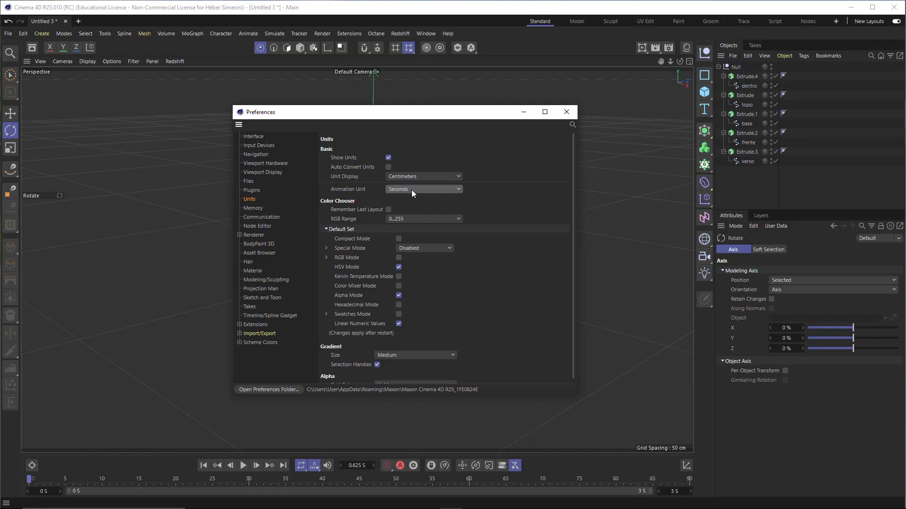
{"action": "left_click_drag", "start_coordinate": [439, 112], "coordinate": [423, 109]}
{"action": "left_click", "coordinate": [550, 108]}
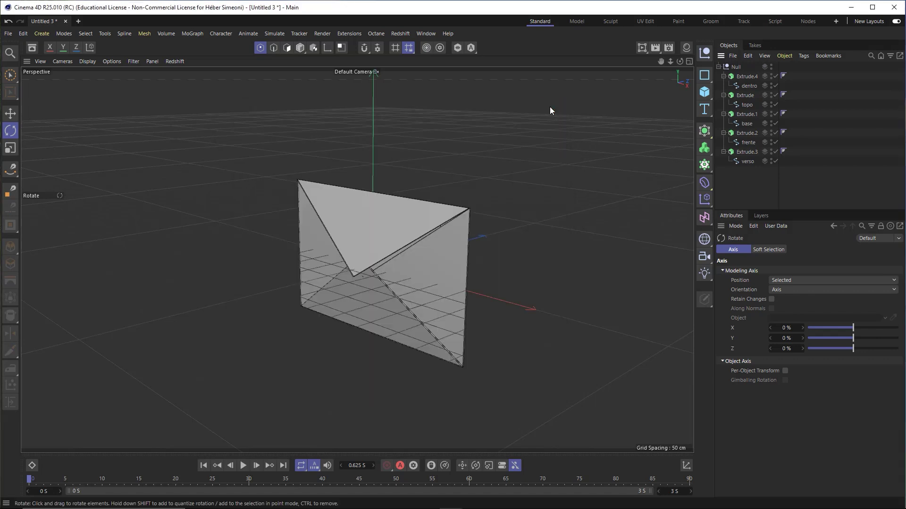
Set the frame rate to 24 FPS in the project settings.
{"action": "left_click_drag", "start_coordinate": [769, 83], "coordinate": [732, 213]}
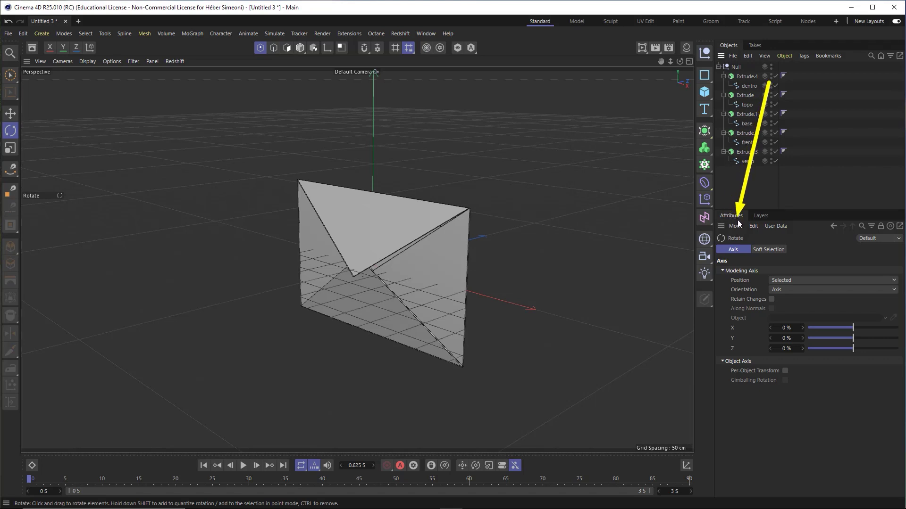
{"action": "left_click", "coordinate": [738, 227]}
{"action": "left_click", "coordinate": [746, 261]}
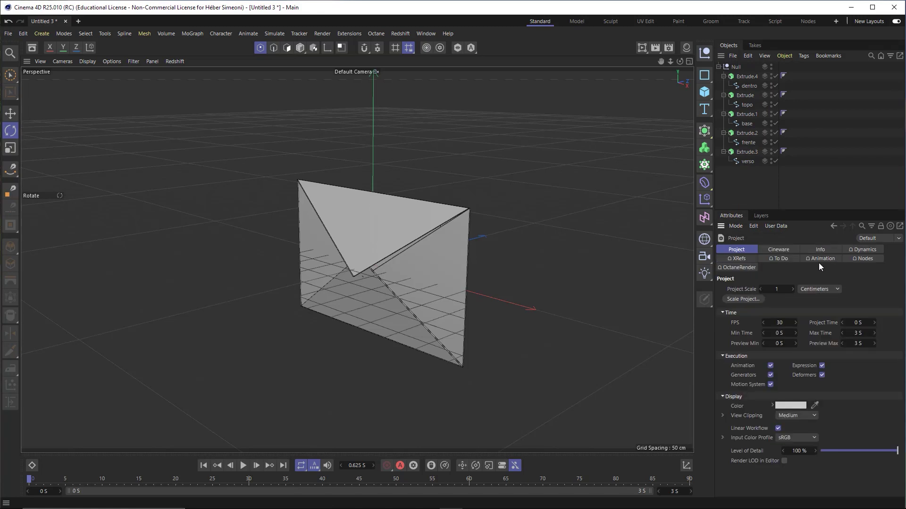
{"action": "mouse_move", "coordinate": [804, 211]}
{"action": "left_mouse_down"}
{"action": "mouse_move", "coordinate": [751, 308]}
{"action": "mouse_move", "coordinate": [782, 320]}
{"action": "left_mouse_up"}
{"action": "left_click", "coordinate": [780, 322]}
{"action": "type", "text": "24"}
{"action": "key", "text": "Return"}
Set the end time of the animation timeline to 1.5 seconds.
{"action": "mouse_move", "coordinate": [359, 184]}
{"action": "left_mouse_down"}
{"action": "mouse_move", "coordinate": [31, 480]}
{"action": "mouse_move", "coordinate": [673, 483]}
{"action": "mouse_move", "coordinate": [42, 471]}
{"action": "mouse_move", "coordinate": [581, 480]}
{"action": "mouse_move", "coordinate": [676, 491]}
{"action": "mouse_move", "coordinate": [340, 399]}
{"action": "mouse_move", "coordinate": [651, 462]}
{"action": "mouse_move", "coordinate": [675, 493]}
{"action": "left_mouse_up"}
{"action": "double_click", "coordinate": [675, 492]}
{"action": "type", "text": "1.5"}
{"action": "key", "text": "Return"}
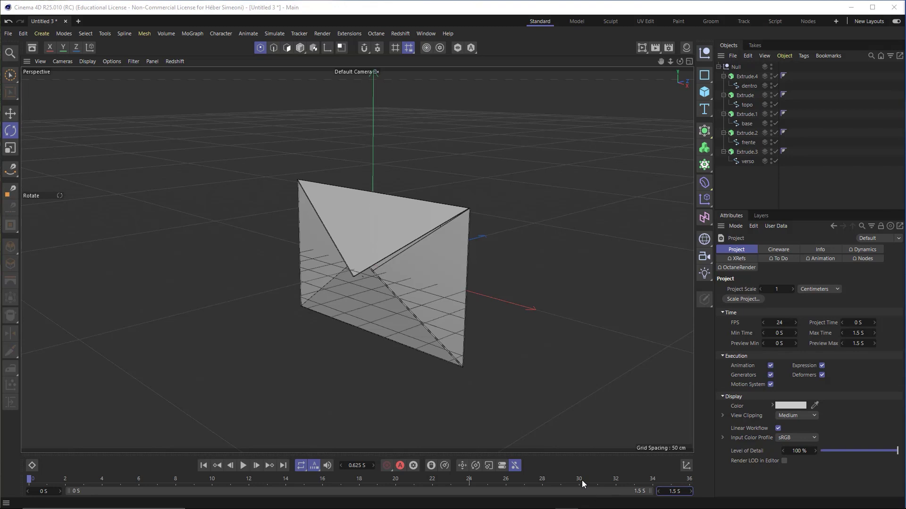
Record a Y-position keyframe of 0 cm at 0 s for Extrude.4, the parent of the dentro spline.
{"action": "left_click_drag", "start_coordinate": [394, 268], "coordinate": [366, 254], "text": "alt"}
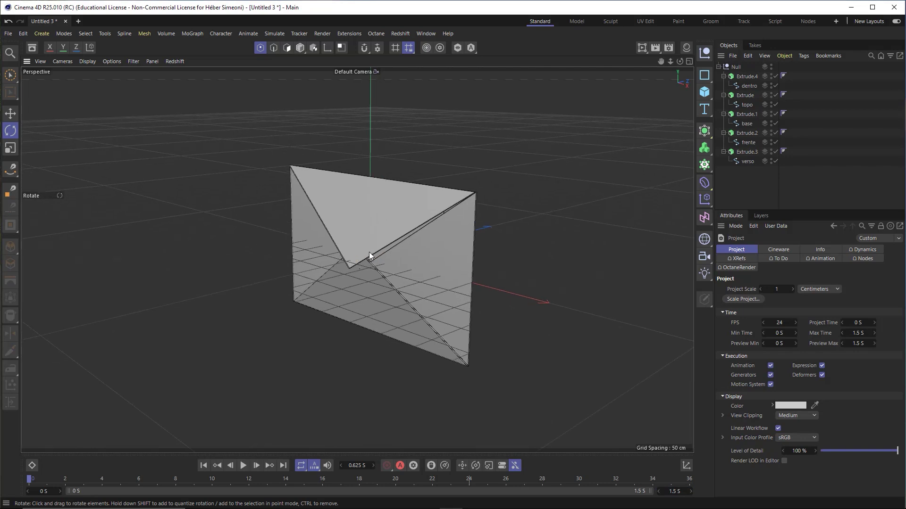
{"action": "left_click_drag", "start_coordinate": [498, 294], "coordinate": [737, 79]}
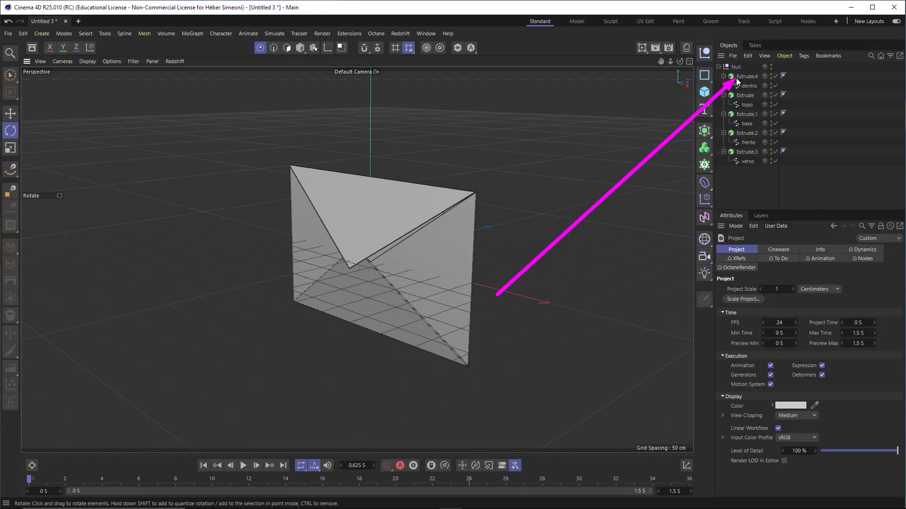
{"action": "mouse_move", "coordinate": [736, 78]}
{"action": "left_mouse_down"}
{"action": "mouse_move", "coordinate": [718, 91]}
{"action": "mouse_move", "coordinate": [738, 76]}
{"action": "mouse_move", "coordinate": [749, 79]}
{"action": "mouse_move", "coordinate": [745, 91]}
{"action": "mouse_move", "coordinate": [742, 78]}
{"action": "mouse_move", "coordinate": [744, 88]}
{"action": "left_mouse_up"}
{"action": "left_click", "coordinate": [745, 86]}
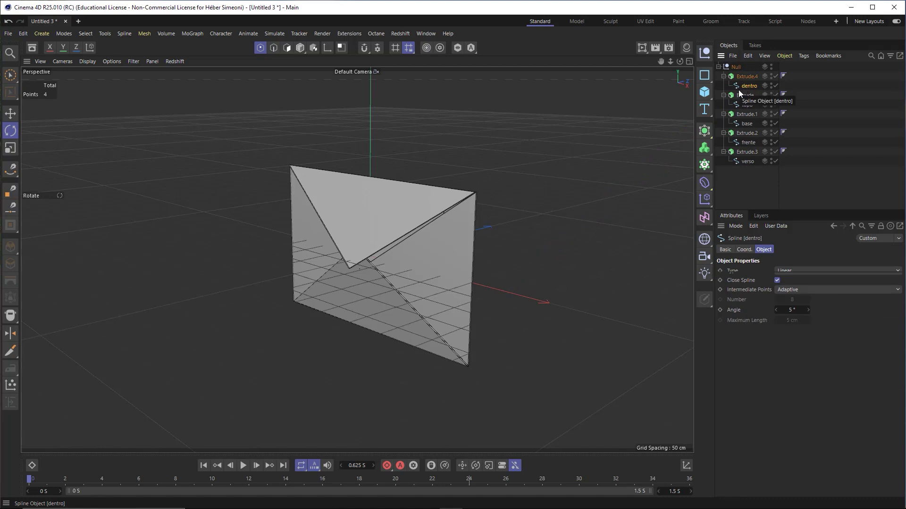
{"action": "left_click_drag", "start_coordinate": [669, 164], "coordinate": [744, 81]}
{"action": "left_click", "coordinate": [749, 78]}
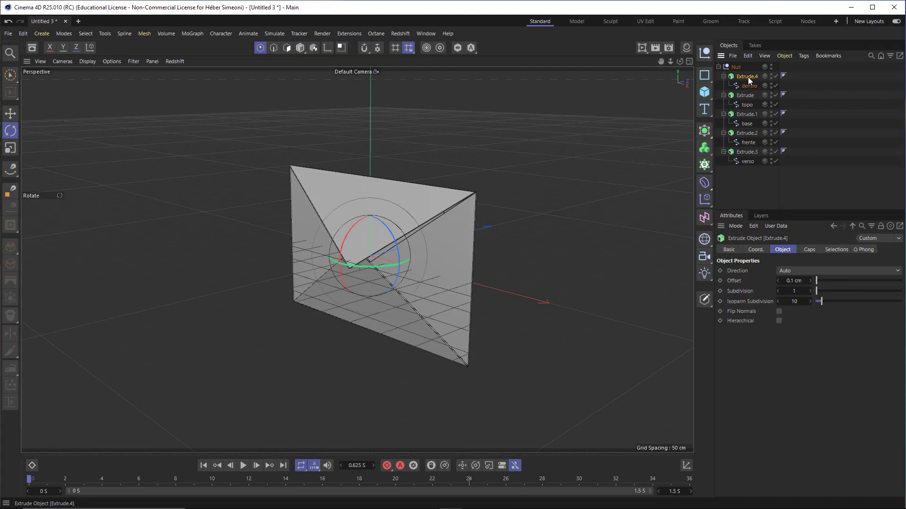
{"action": "mouse_move", "coordinate": [835, 93]}
{"action": "left_mouse_down"}
{"action": "mouse_move", "coordinate": [774, 152]}
{"action": "mouse_move", "coordinate": [730, 214]}
{"action": "left_mouse_up"}
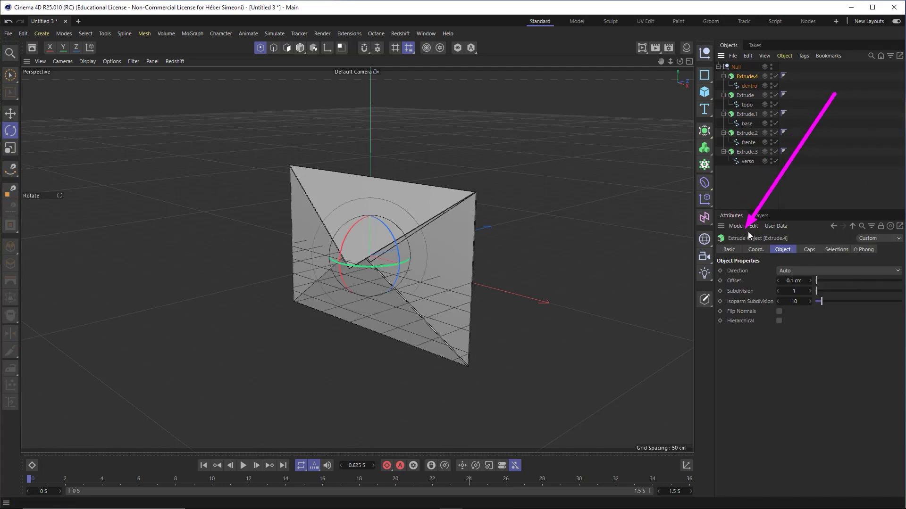
{"action": "left_click", "coordinate": [756, 249]}
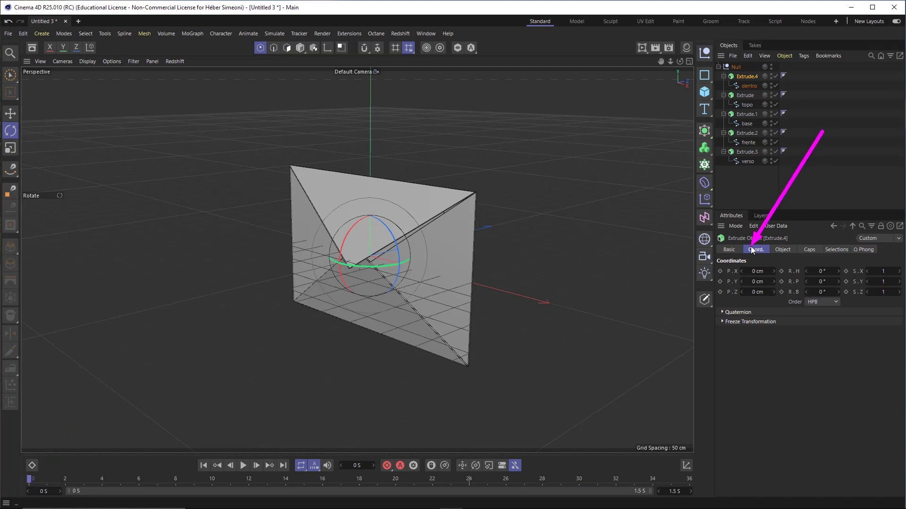
{"action": "left_click", "coordinate": [720, 282]}
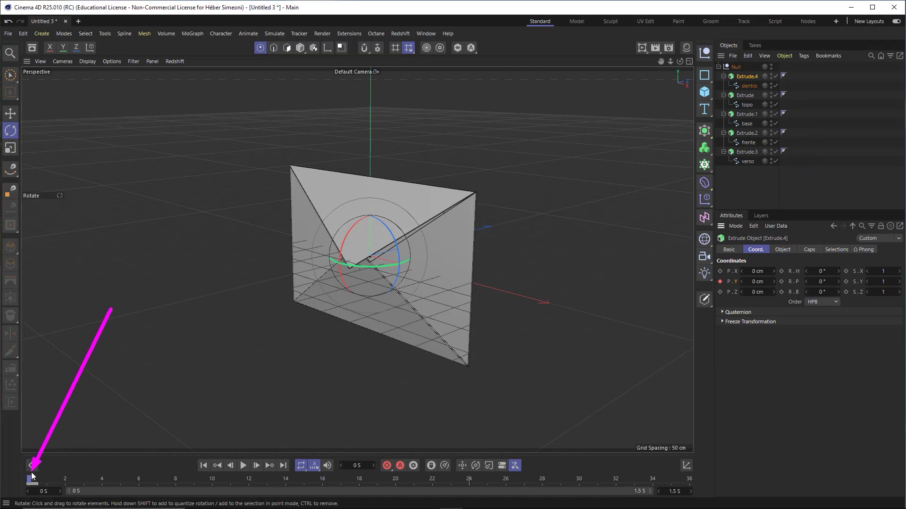
At 0.5 s, raise Extrude.4 to about 71.7 cm along Y and record a Y-position keyframe.
{"action": "left_click_drag", "start_coordinate": [97, 478], "coordinate": [256, 480]}
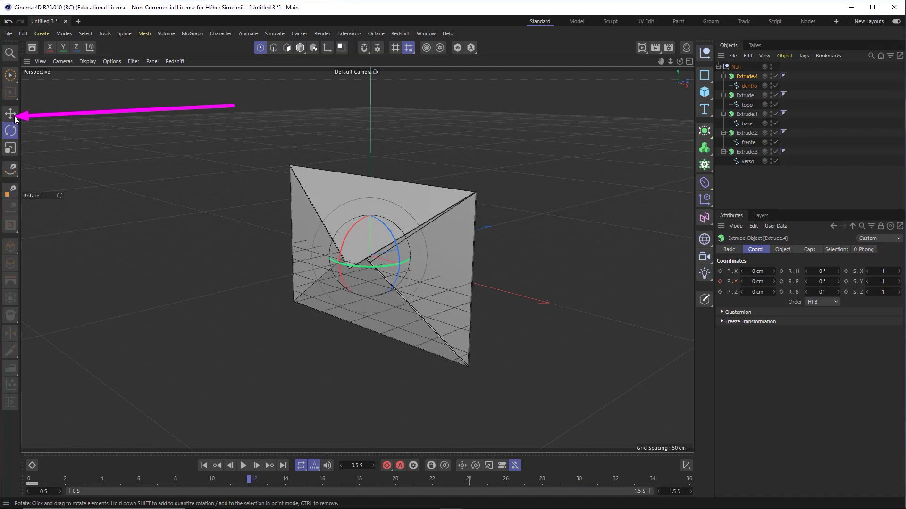
{"action": "key", "text": "e"}
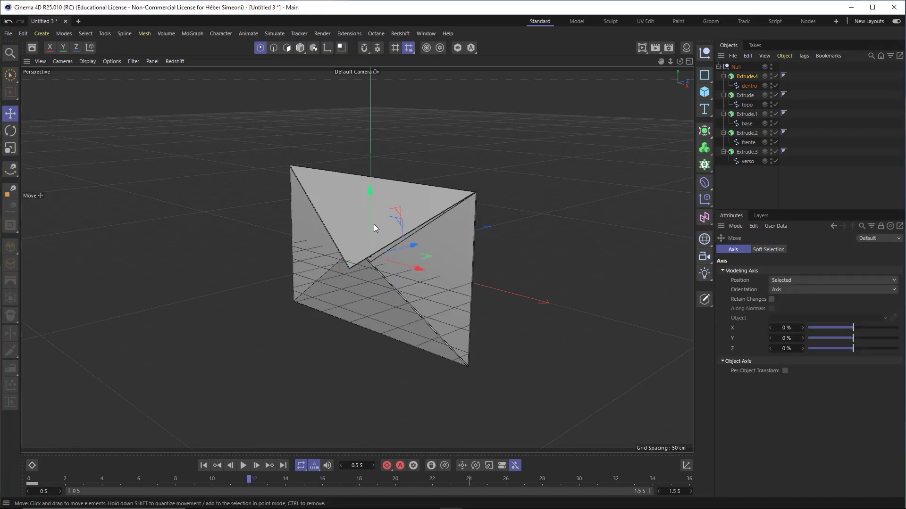
{"action": "left_click_drag", "start_coordinate": [374, 228], "coordinate": [366, 177]}
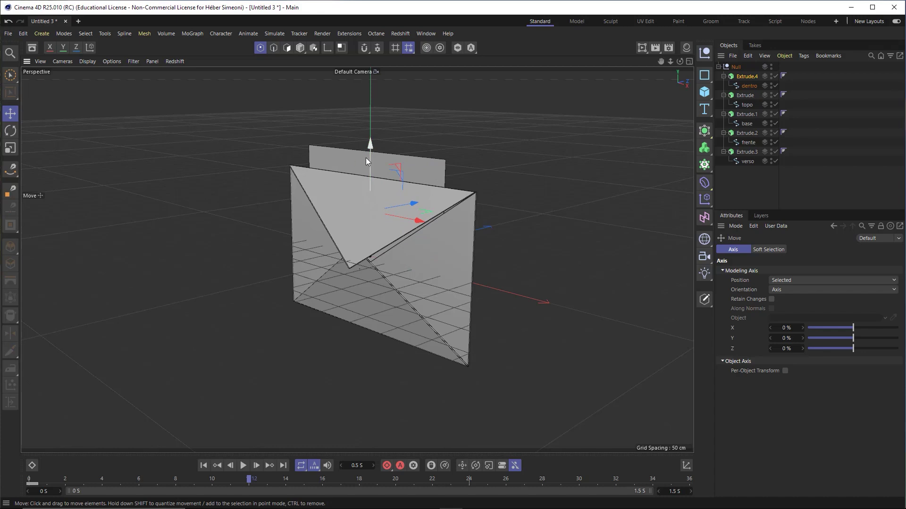
{"action": "left_click", "coordinate": [743, 77]}
{"action": "mouse_move", "coordinate": [825, 84]}
{"action": "left_mouse_down"}
{"action": "mouse_move", "coordinate": [745, 205]}
{"action": "mouse_move", "coordinate": [758, 248]}
{"action": "mouse_move", "coordinate": [733, 259]}
{"action": "mouse_move", "coordinate": [723, 280]}
{"action": "left_mouse_up"}
{"action": "left_click", "coordinate": [722, 281]}
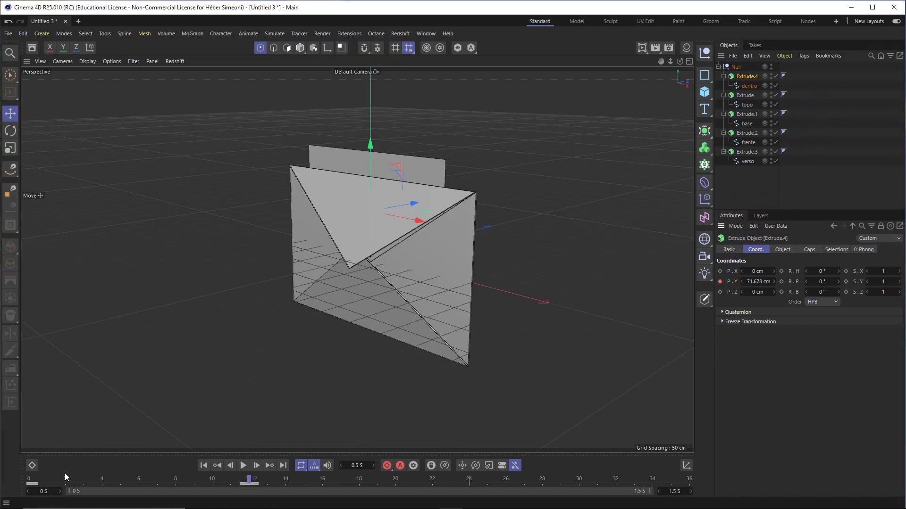
Scrub and play the animation to review the inner sheet's rise from the envelope.
{"action": "left_click_drag", "start_coordinate": [39, 479], "coordinate": [72, 477]}
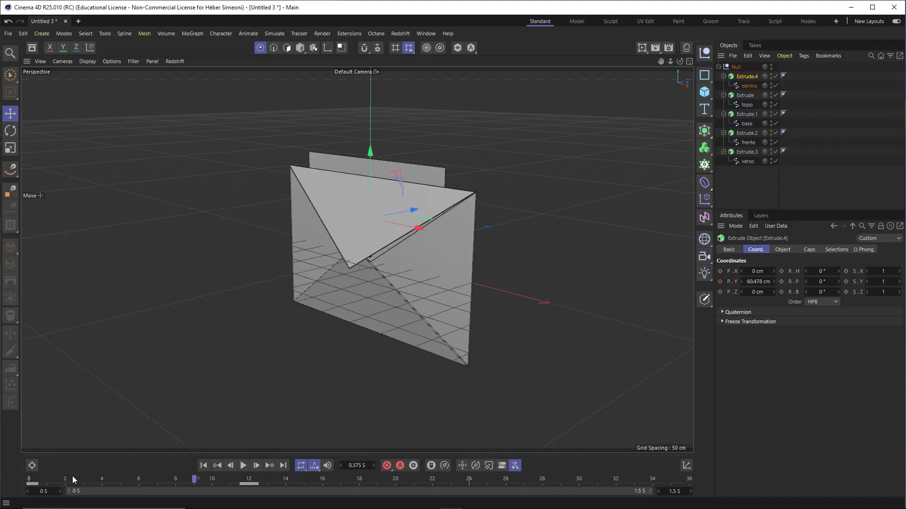
{"action": "left_click", "coordinate": [243, 466]}
{"action": "left_click", "coordinate": [256, 368]}
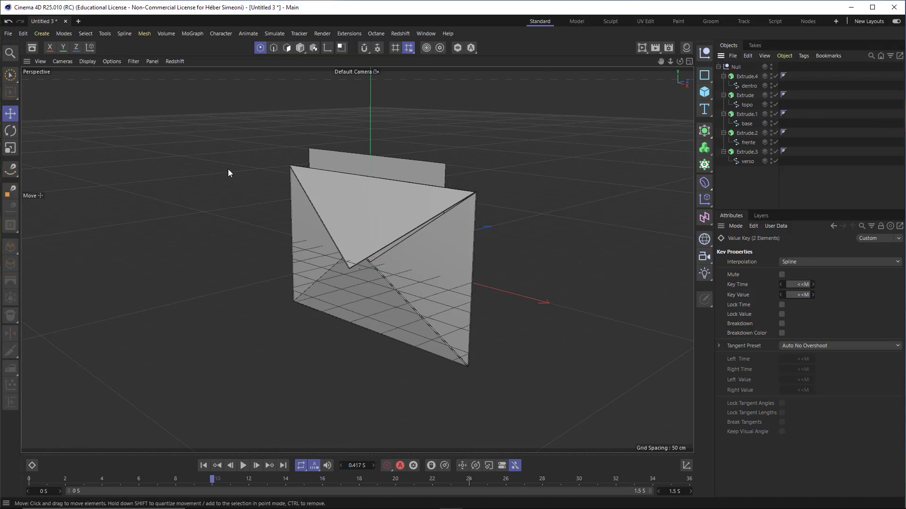
Open the F-Curve timeline for the Extrude.4 animation.
{"action": "left_click_drag", "start_coordinate": [57, 295], "coordinate": [48, 13]}
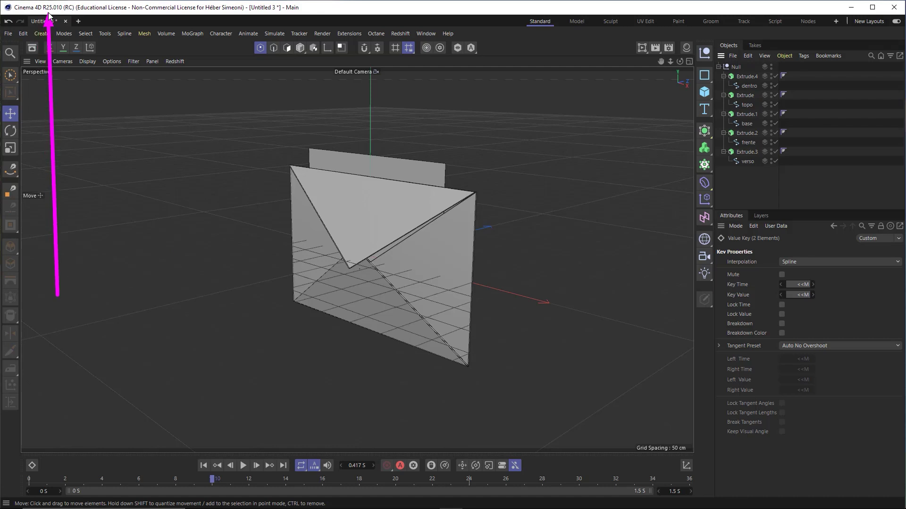
{"action": "key", "text": "Escape"}
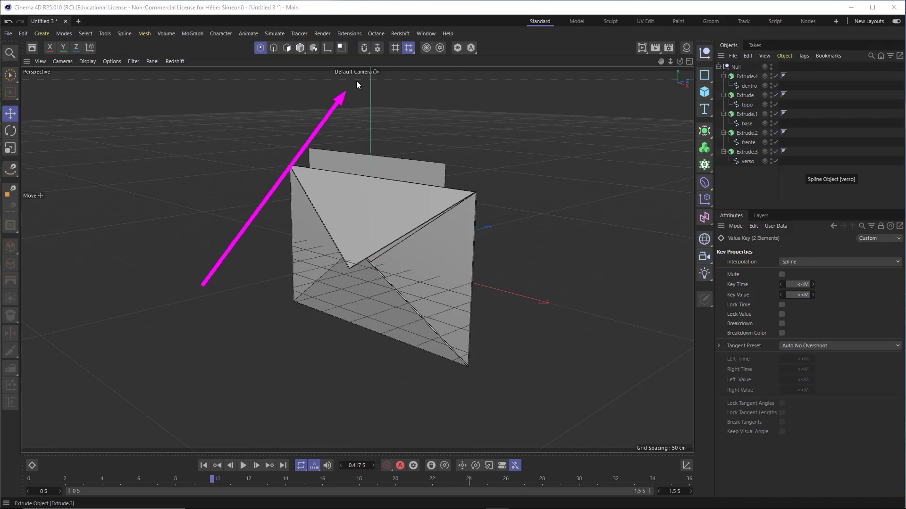
{"action": "left_click", "coordinate": [426, 34]}
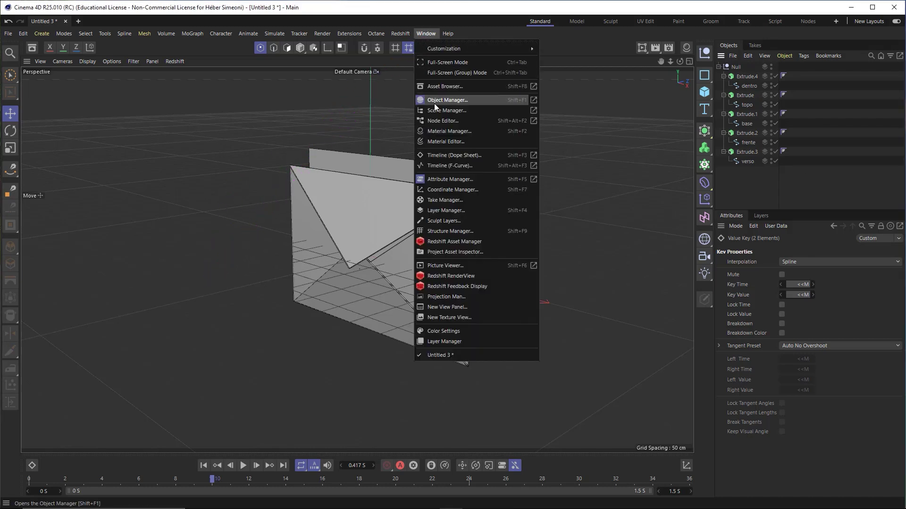
{"action": "left_click", "coordinate": [442, 165]}
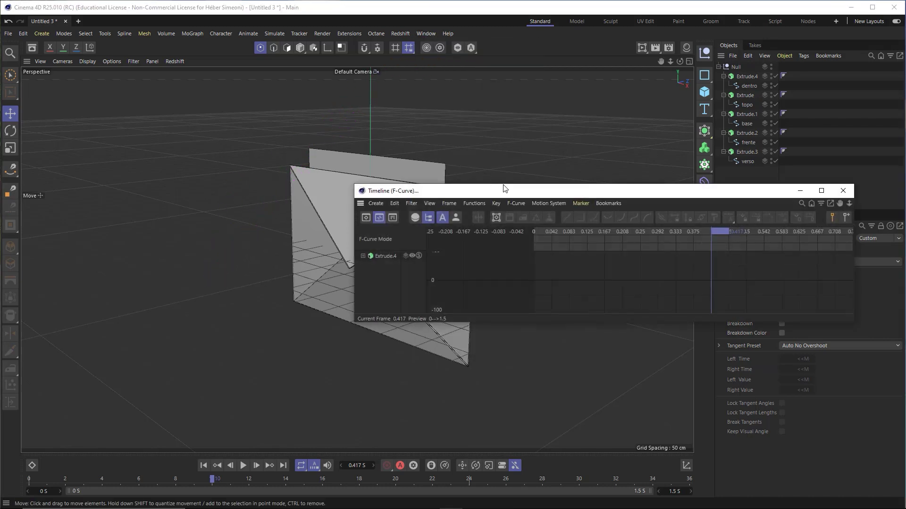
Display the Y-position curve of Extrude.4 in the F-Curve timeline and frame it to fill the graph.
{"action": "left_click_drag", "start_coordinate": [505, 191], "coordinate": [233, 86]}
{"action": "left_click_drag", "start_coordinate": [393, 223], "coordinate": [387, 338]}
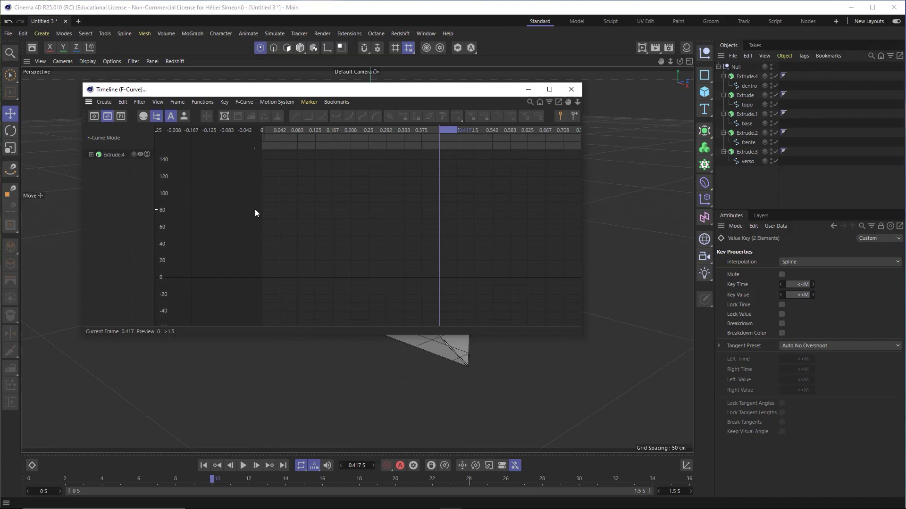
{"action": "mouse_move", "coordinate": [365, 282]}
{"action": "left_mouse_down"}
{"action": "mouse_move", "coordinate": [152, 166]}
{"action": "mouse_move", "coordinate": [118, 156]}
{"action": "left_mouse_up"}
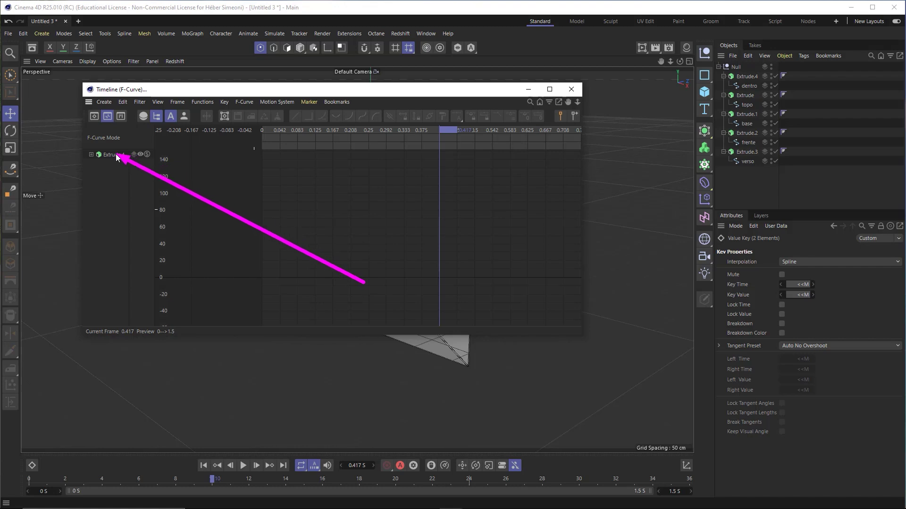
{"action": "left_click", "coordinate": [115, 154]}
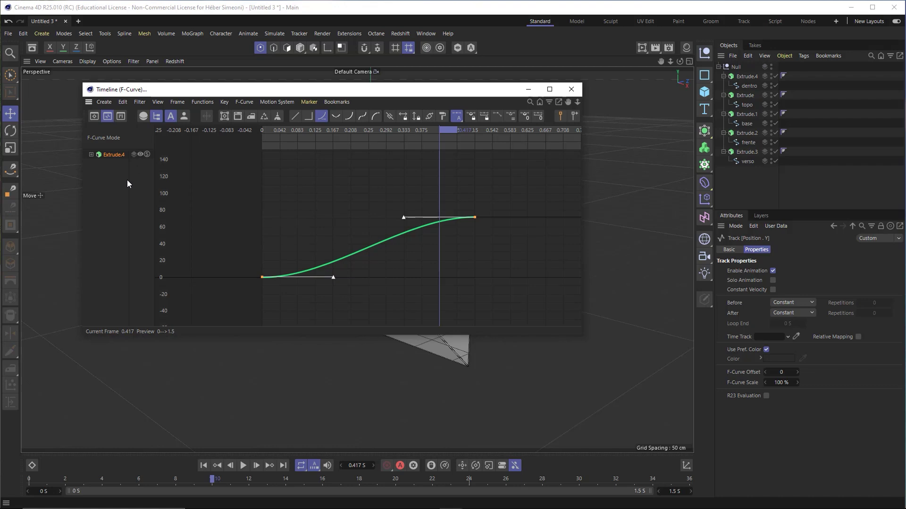
{"action": "left_click_drag", "start_coordinate": [196, 216], "coordinate": [121, 163]}
{"action": "left_click_drag", "start_coordinate": [196, 218], "coordinate": [410, 178]}
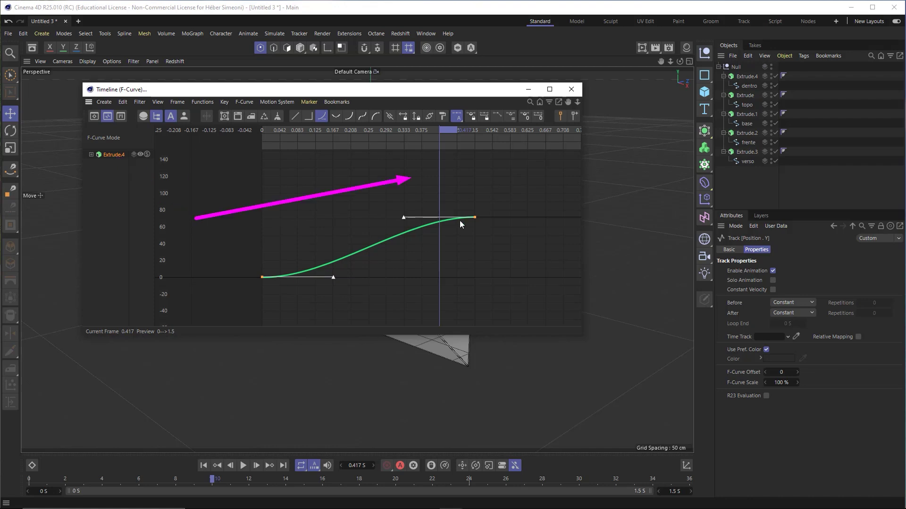
{"action": "left_click_drag", "start_coordinate": [422, 89], "coordinate": [429, 90]}
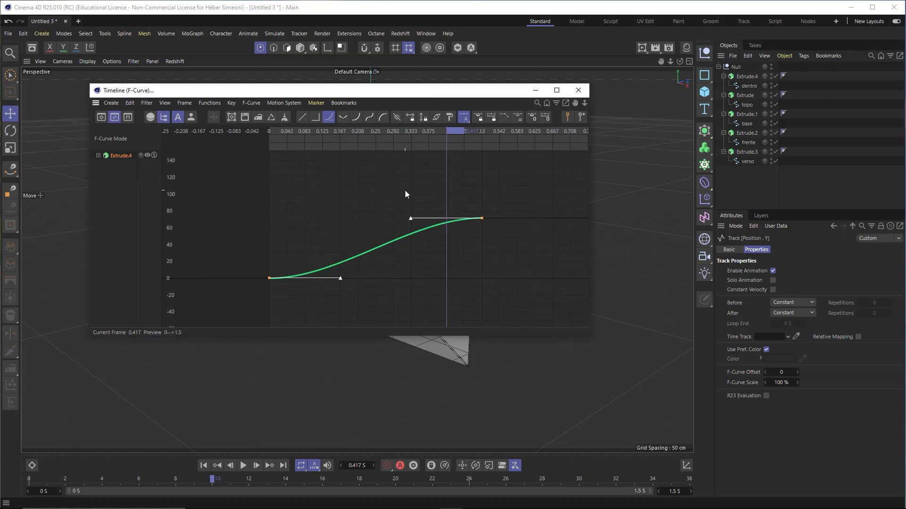
{"action": "key", "text": "h"}
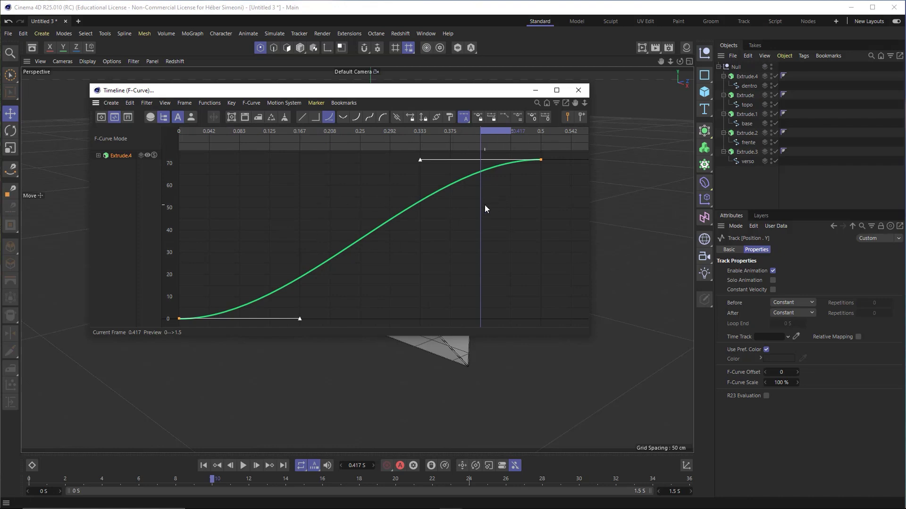
Collapse the tangent of the 0.5 s key on the Extrude.4 curve to 0 s.
{"action": "left_click_drag", "start_coordinate": [489, 275], "coordinate": [514, 219]}
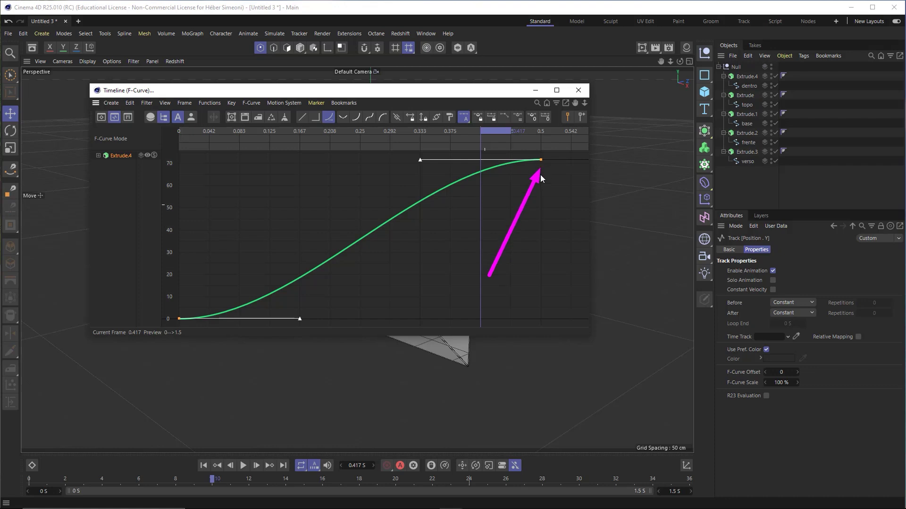
{"action": "left_click_drag", "start_coordinate": [560, 190], "coordinate": [530, 149]}
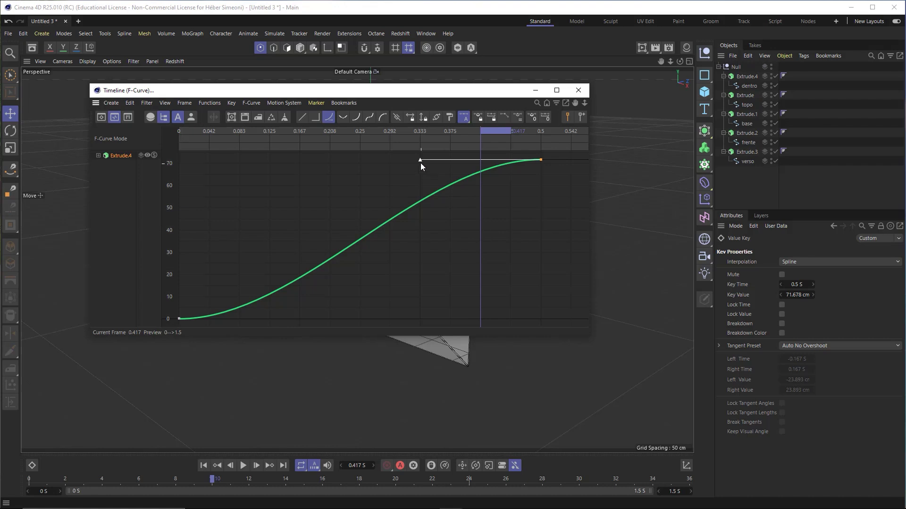
{"action": "left_click_drag", "start_coordinate": [419, 160], "coordinate": [558, 160]}
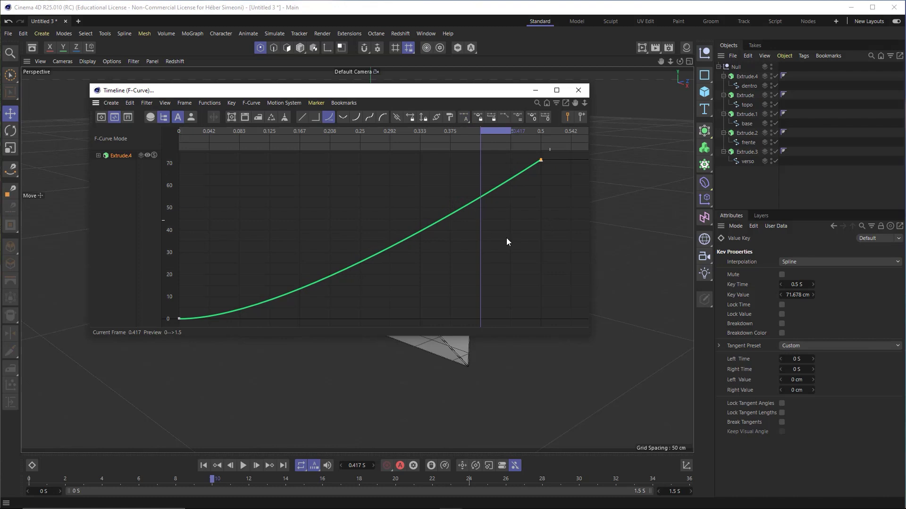
Stretch the tangent of the 0 s key horizontally to about 0.468 s, and close the F-Curve timeline.
{"action": "left_click", "coordinate": [180, 319]}
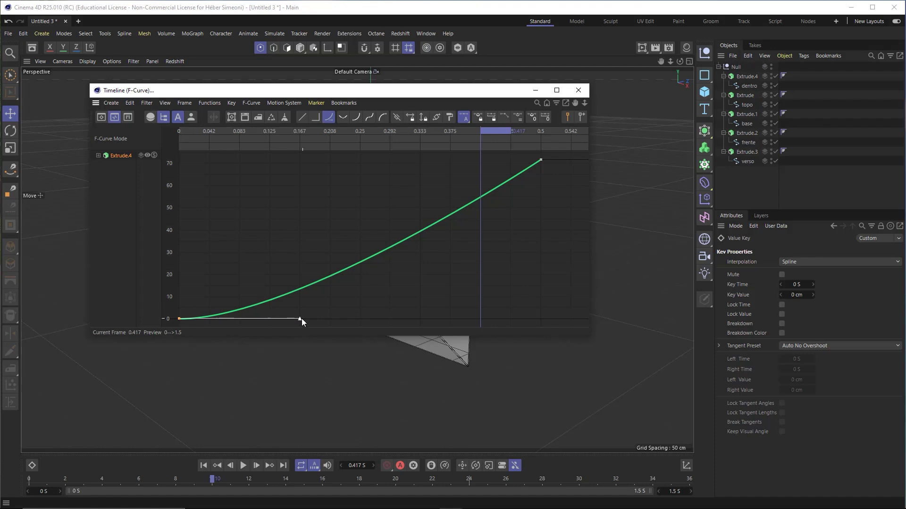
{"action": "left_click_drag", "start_coordinate": [301, 320], "coordinate": [525, 321]}
{"action": "left_click", "coordinate": [579, 91]}
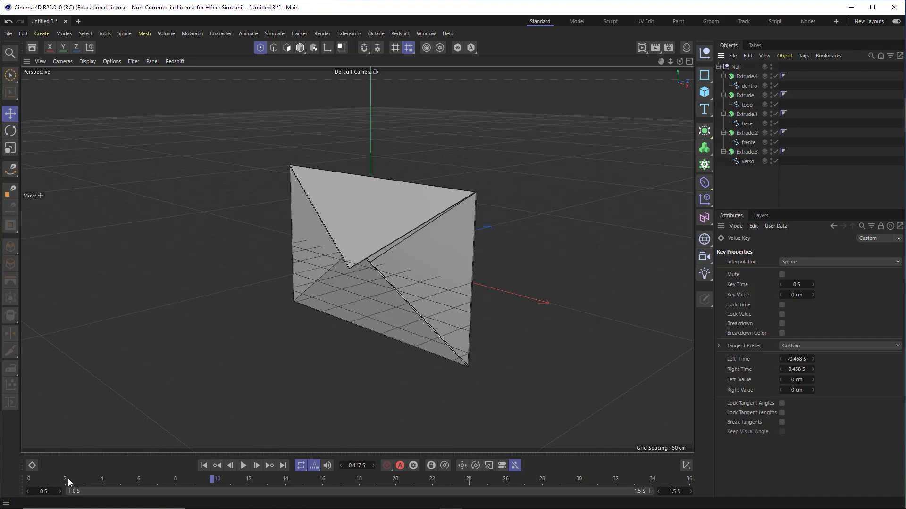
Play the animation to review the inner sheet's rise with the edited curve.
{"action": "left_click", "coordinate": [23, 480]}
{"action": "key", "text": "F8"}
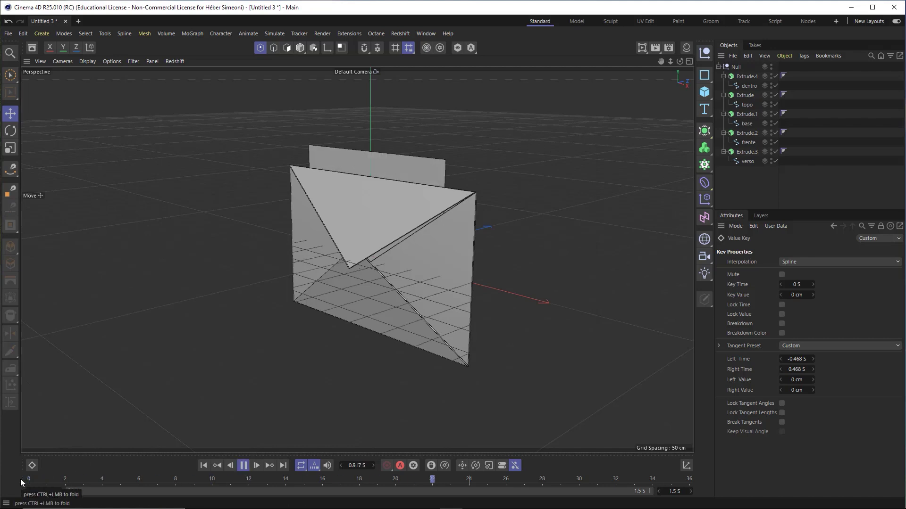
{"action": "key", "text": "F8"}
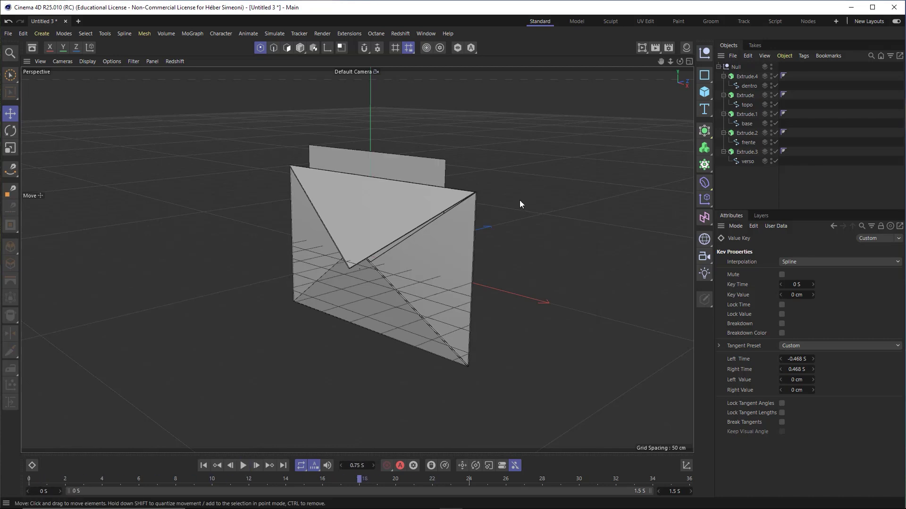
Solo Extrude.4 in the viewport and play its animation in isolation.
{"action": "left_click", "coordinate": [748, 76]}
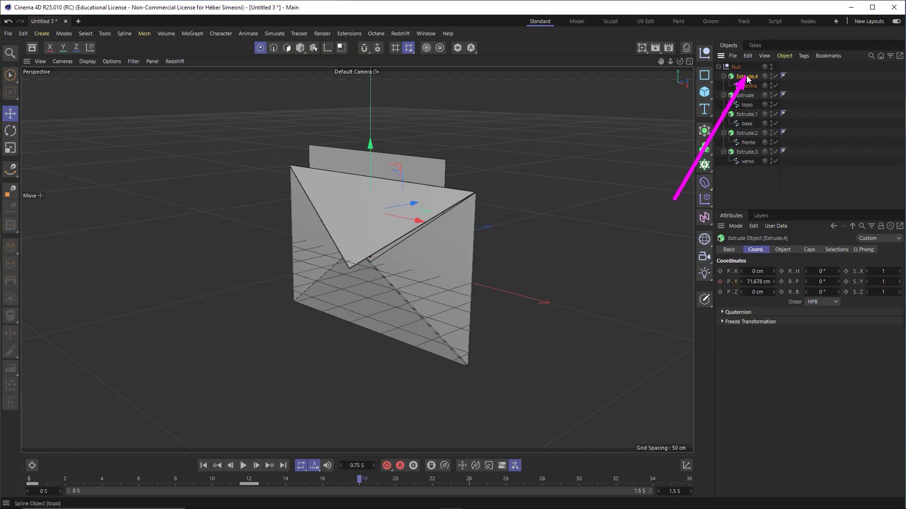
{"action": "left_click", "coordinate": [457, 48]}
{"action": "key", "text": "F8"}
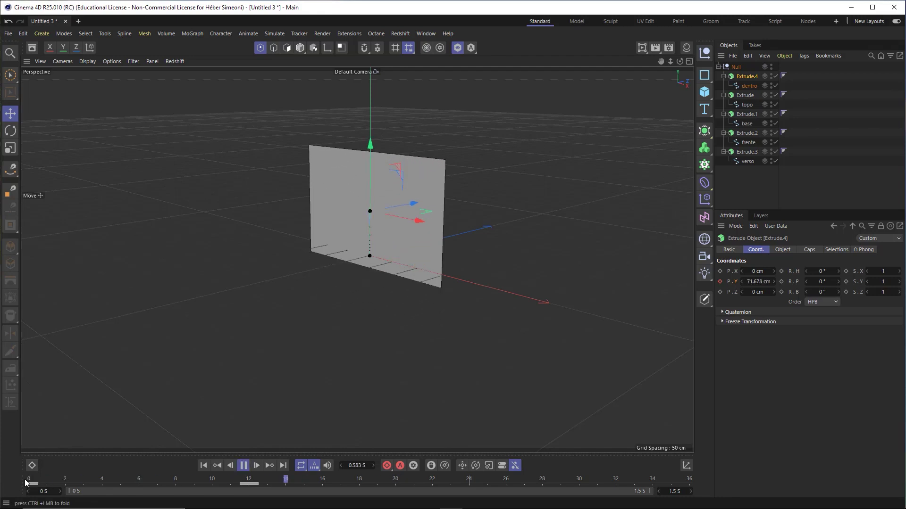
{"action": "left_click", "coordinate": [243, 465]}
Add a Track Modifier animation tag to Extrude.4 and play the animation with its default Spring settings.
{"action": "left_click", "coordinate": [818, 185]}
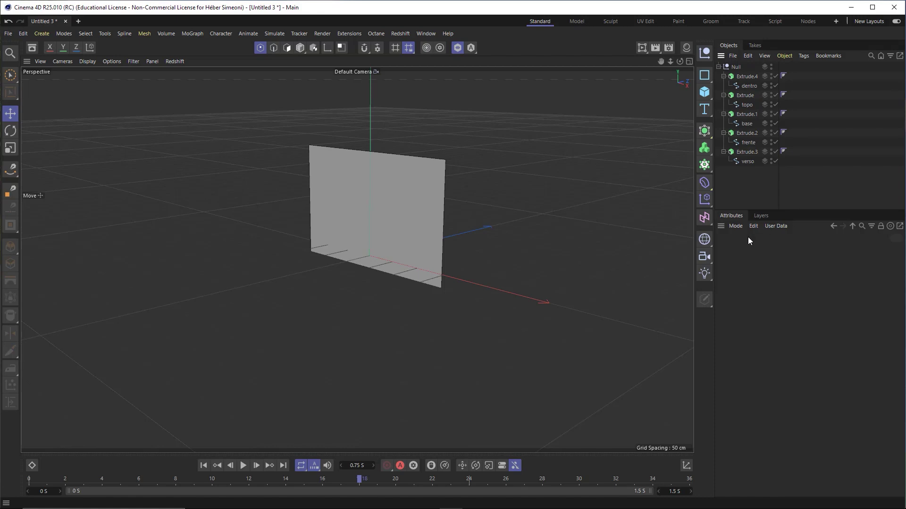
{"action": "left_click_drag", "start_coordinate": [745, 232], "coordinate": [750, 79]}
{"action": "left_click", "coordinate": [748, 78]}
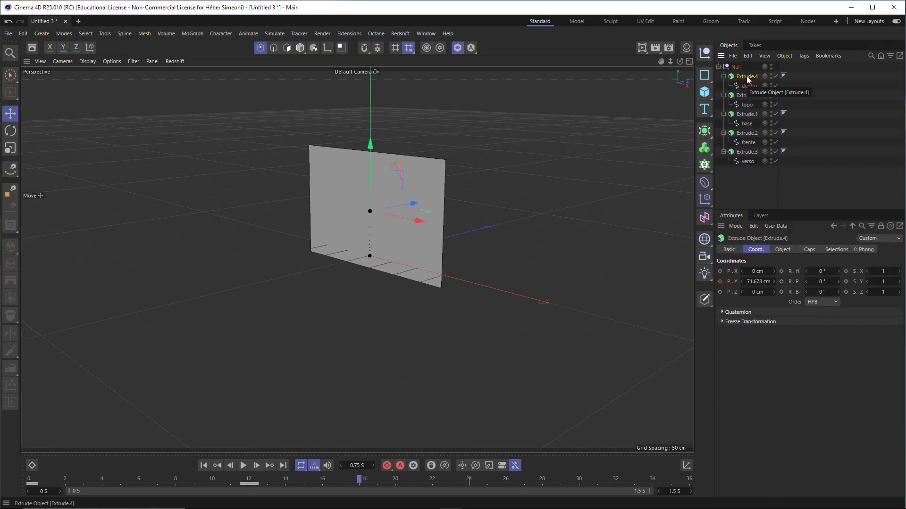
{"action": "right_click", "coordinate": [745, 78]}
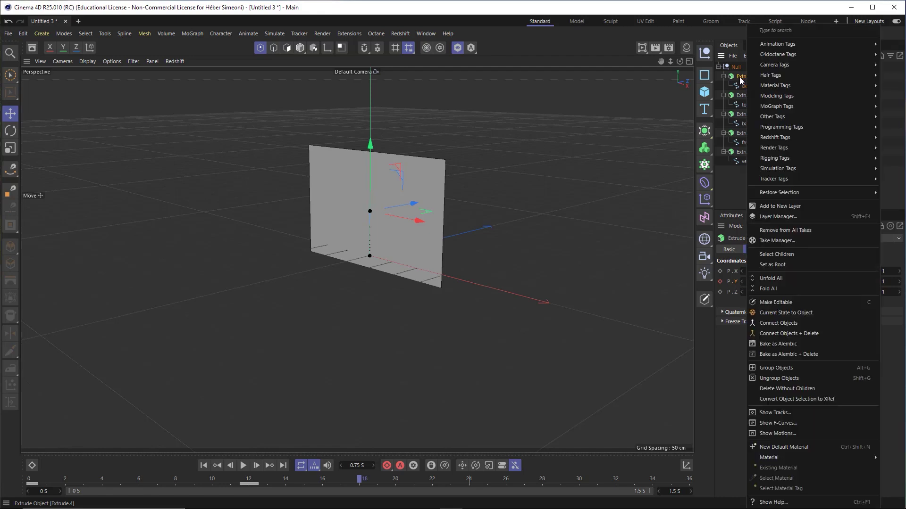
{"action": "mouse_move", "coordinate": [801, 48]}
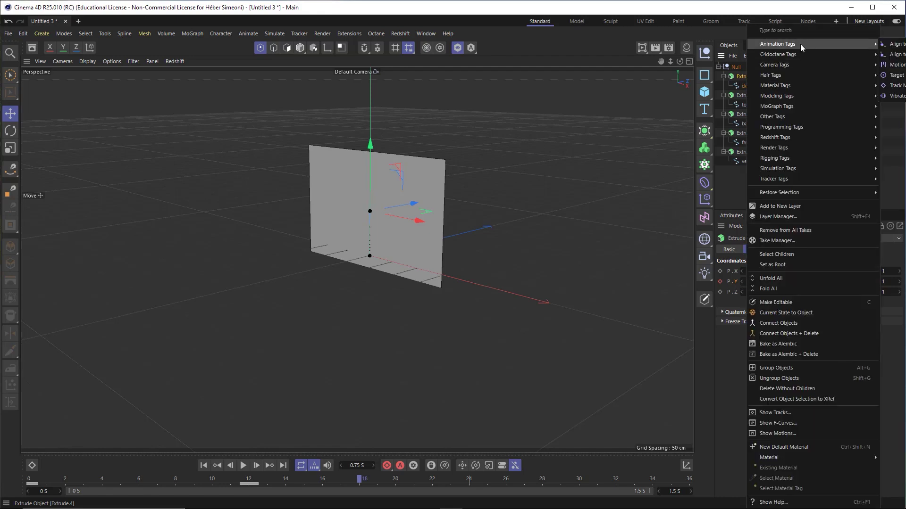
{"action": "left_click", "coordinate": [895, 86]}
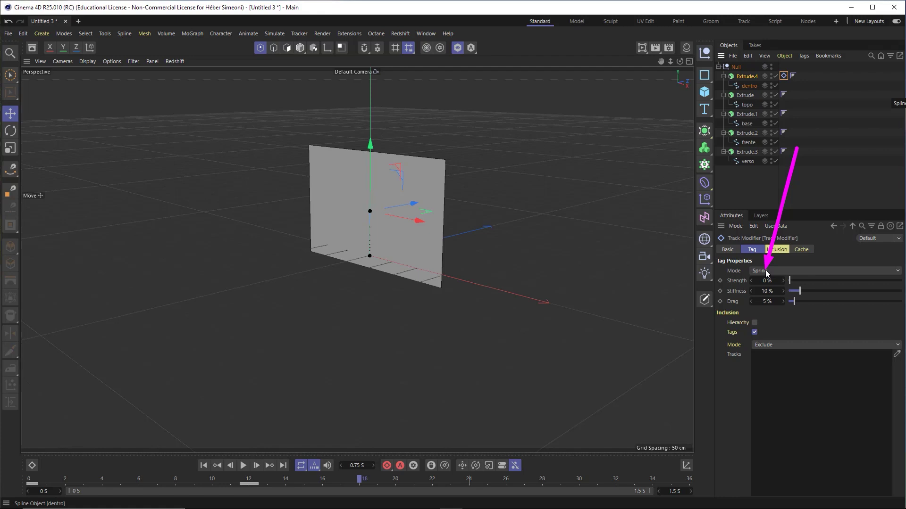
{"action": "key", "text": "F8"}
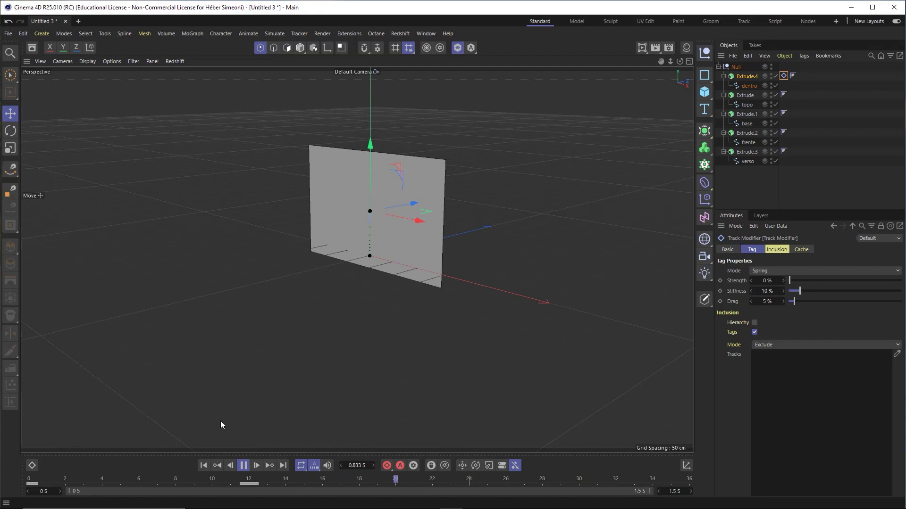
{"action": "key", "text": "F8"}
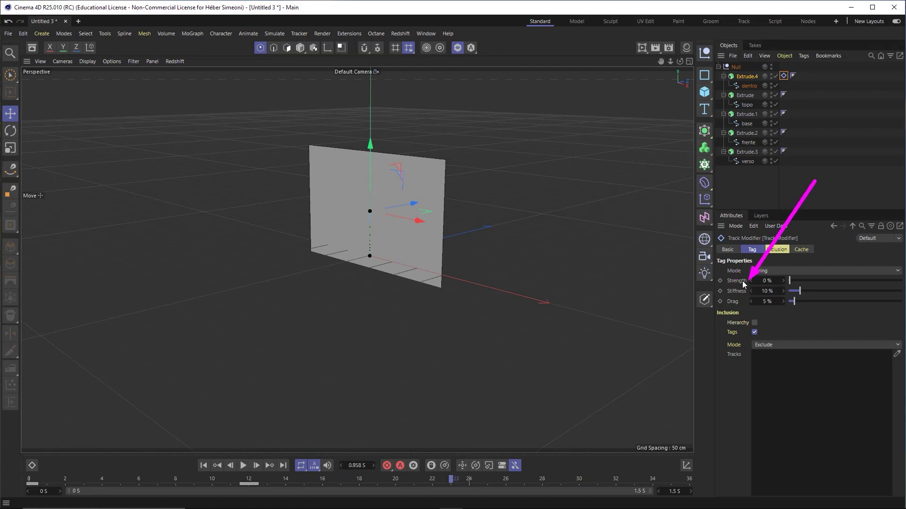
Set the Track Modifier's spring Strength to 100%, Stiffness to 30% and Drag to 20%.
{"action": "double_click", "coordinate": [767, 281]}
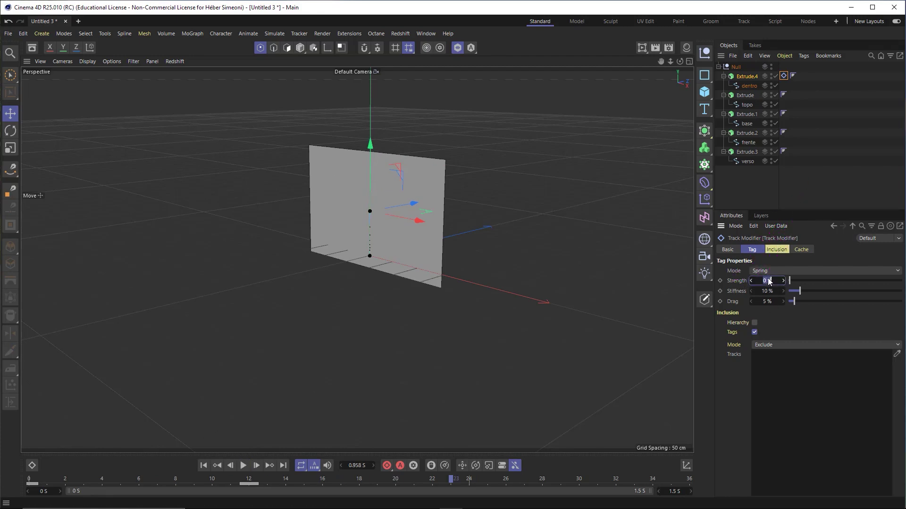
{"action": "type", "text": "100"}
{"action": "key", "text": "Tab"}
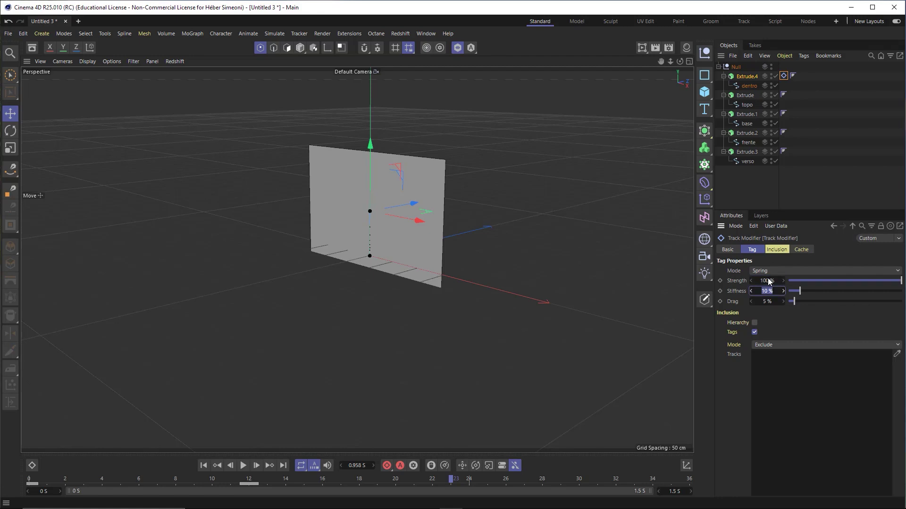
{"action": "type", "text": "30"}
{"action": "key", "text": "Tab"}
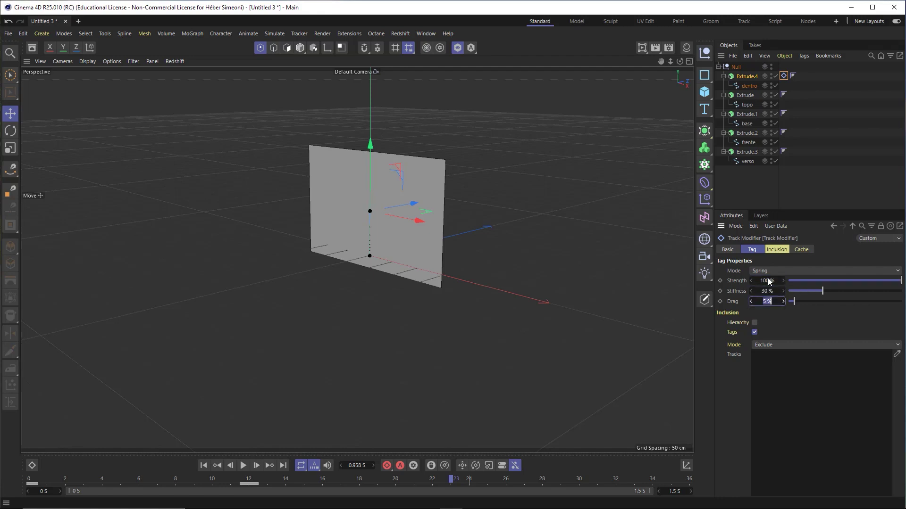
{"action": "type", "text": "20"}
{"action": "key", "text": "Return"}
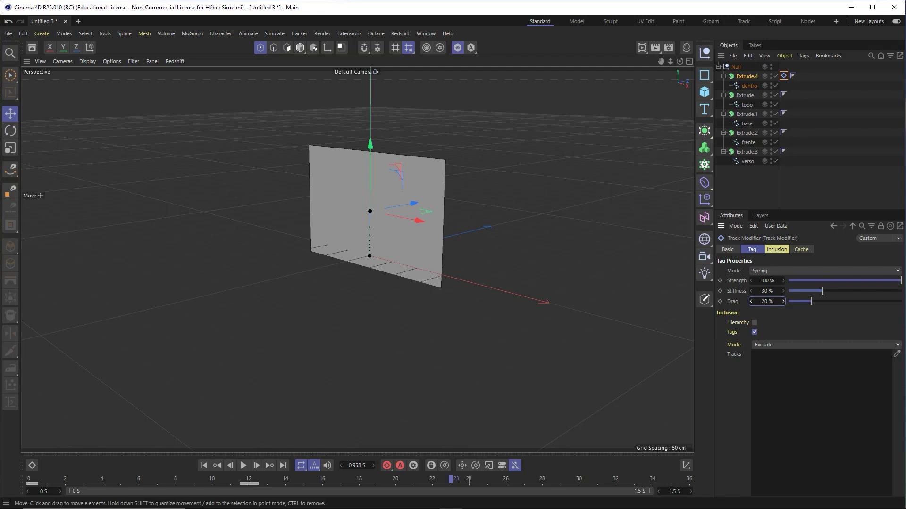
Rewind to the start and play the soloed sheet's animation to check the spring motion.
{"action": "left_click_drag", "start_coordinate": [451, 478], "coordinate": [13, 481]}
{"action": "key", "text": "F8"}
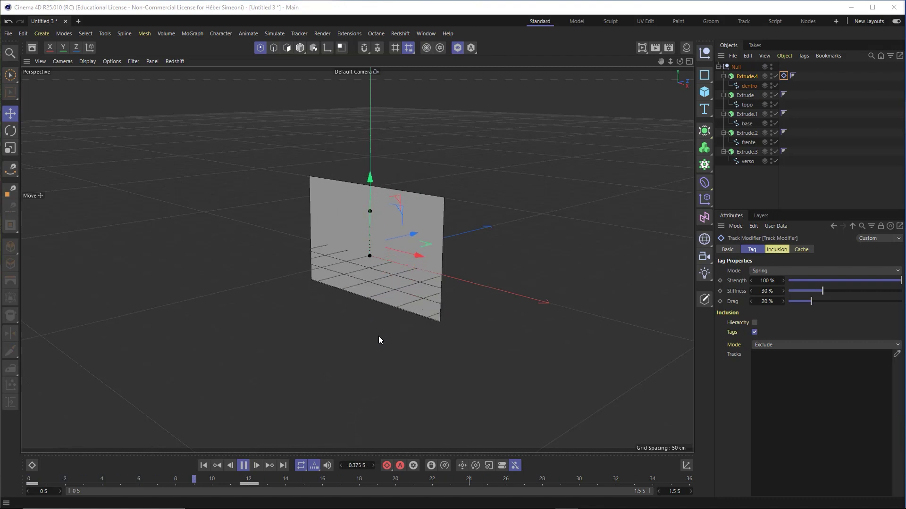
{"action": "key", "text": "F8"}
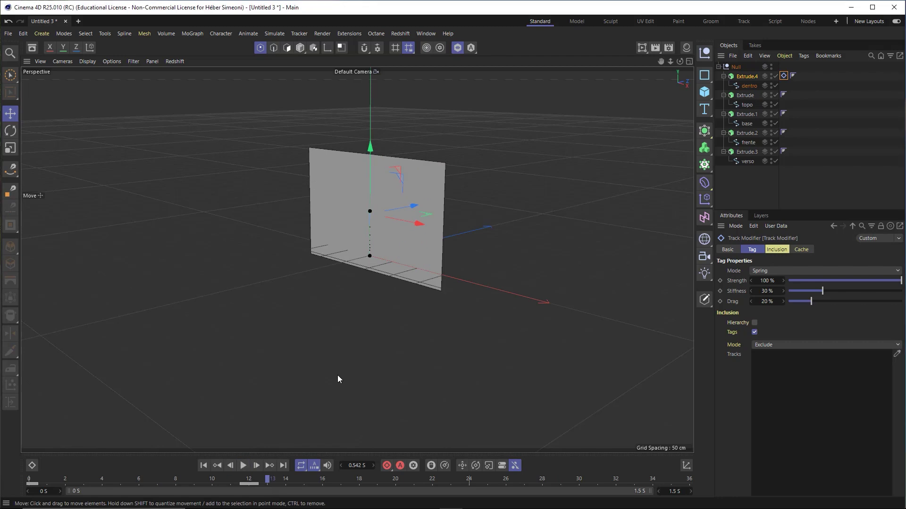
{"action": "left_click", "coordinate": [245, 465]}
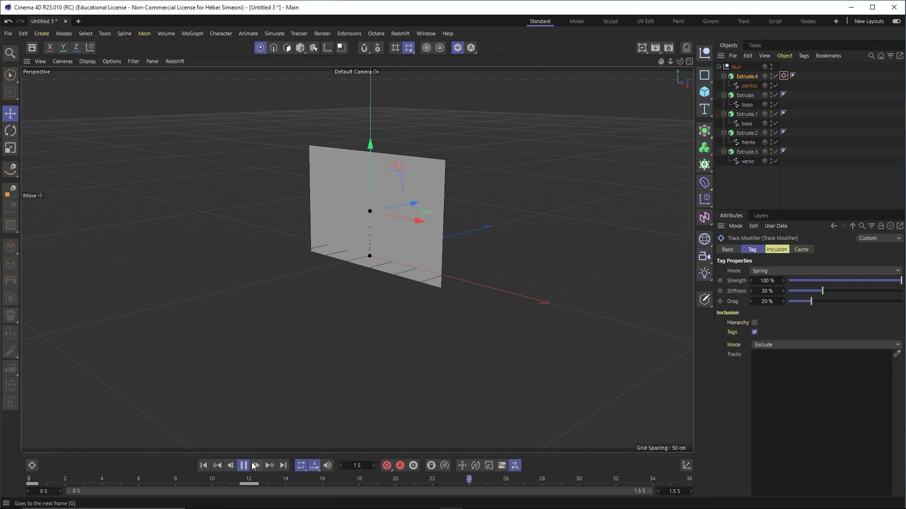
{"action": "left_click", "coordinate": [242, 466]}
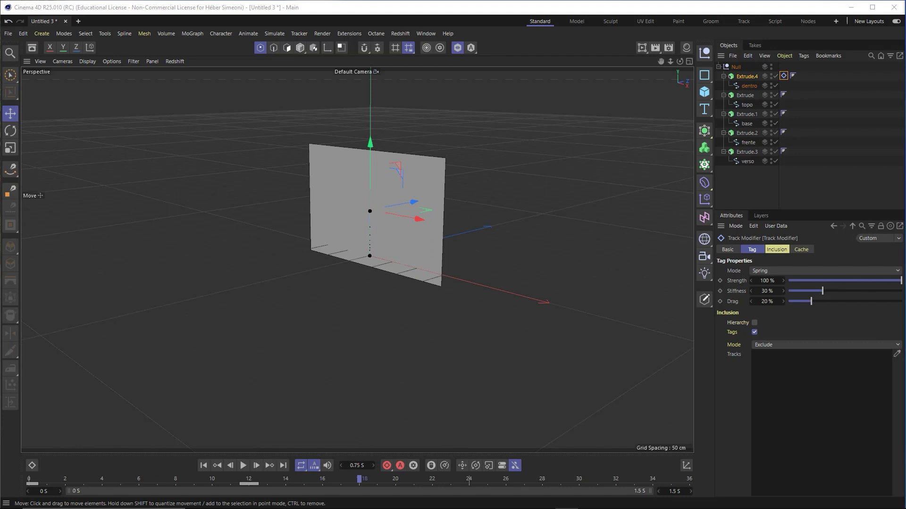
Turn off viewport solo and play the animation with the whole envelope visible.
{"action": "mouse_move", "coordinate": [560, 88]}
{"action": "left_mouse_down"}
{"action": "mouse_move", "coordinate": [357, 182]}
{"action": "mouse_move", "coordinate": [395, 181]}
{"action": "mouse_move", "coordinate": [409, 167]}
{"action": "mouse_move", "coordinate": [461, 56]}
{"action": "left_mouse_up"}
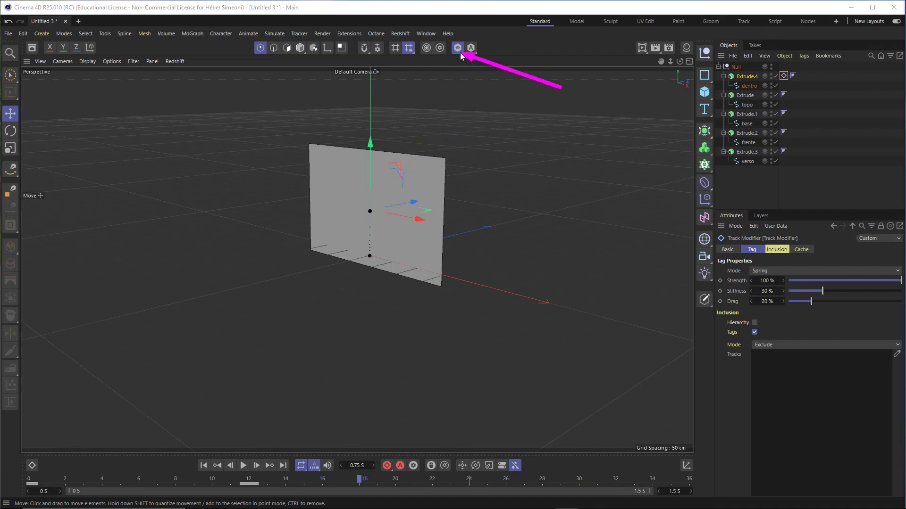
{"action": "left_click", "coordinate": [457, 50]}
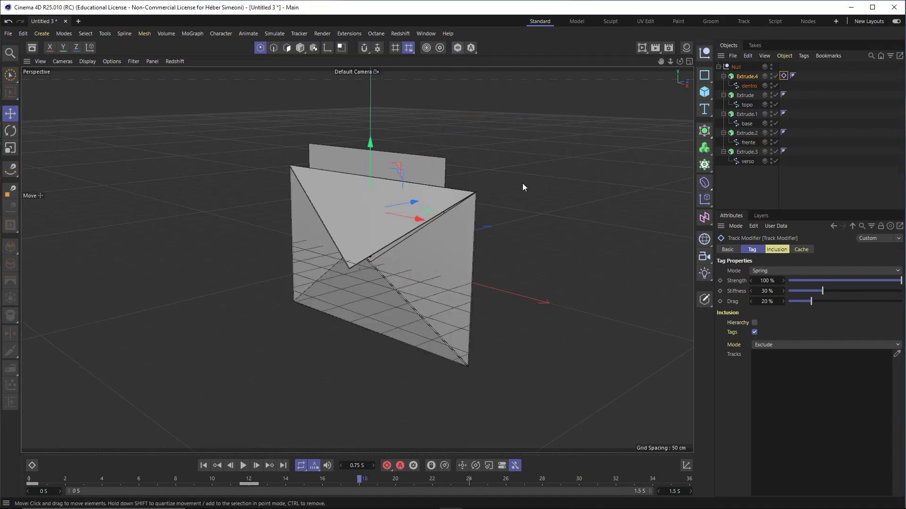
{"action": "key", "text": "F8"}
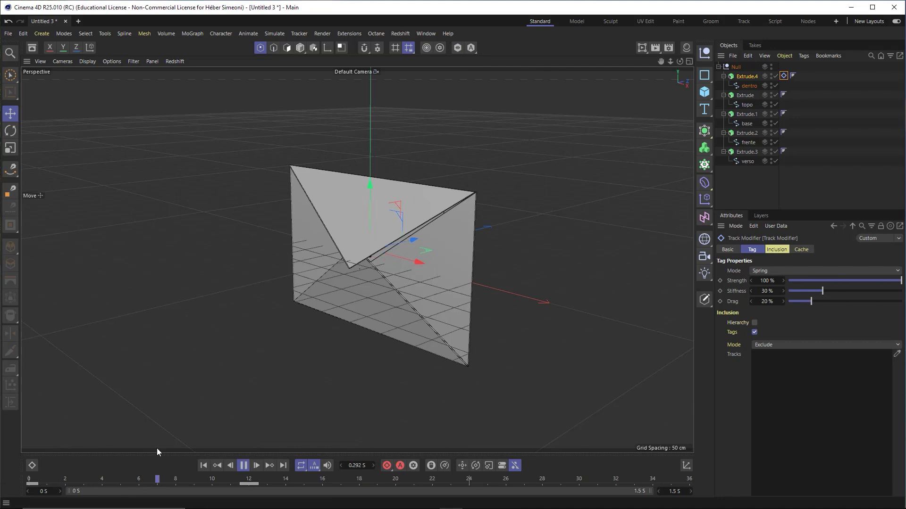
{"action": "key", "text": "F8"}
{"action": "left_click", "coordinate": [71, 481]}
{"action": "key", "text": "F8"}
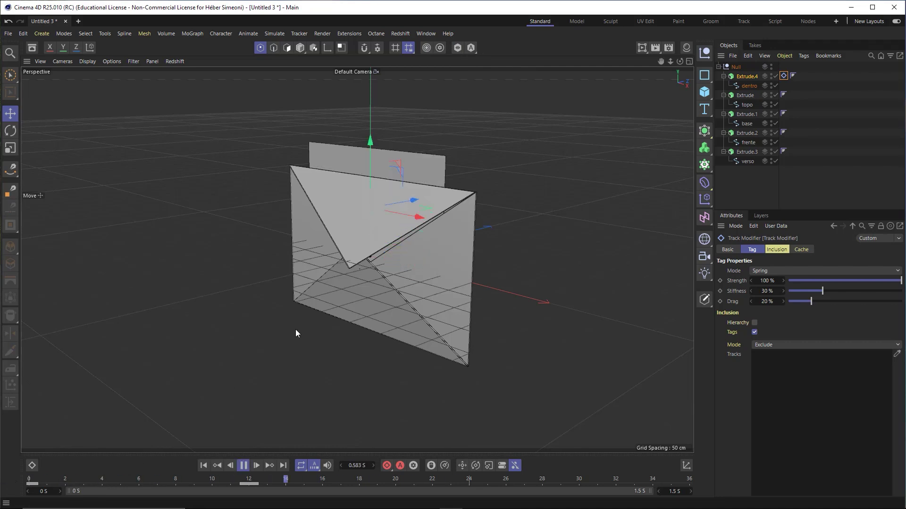
{"action": "key", "text": "F8"}
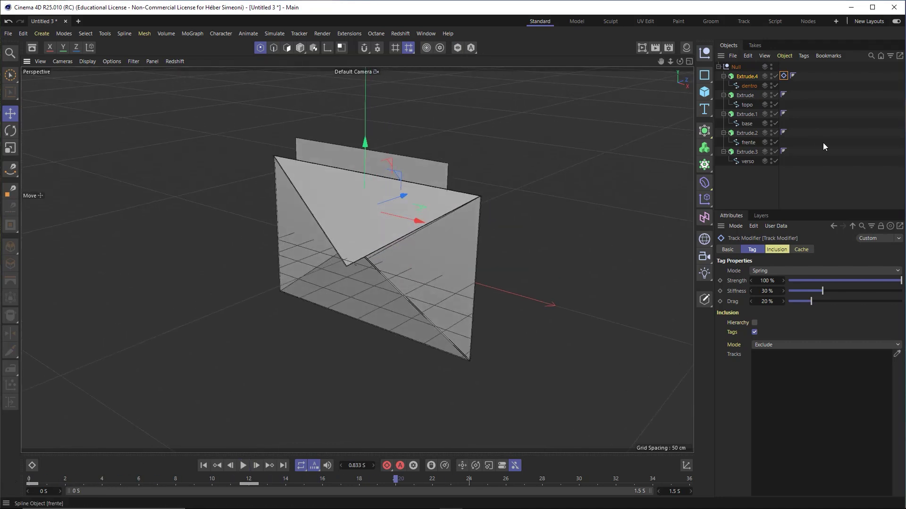
Keyframe the envelope Null's Y position at 0 cm on frame 0.
{"action": "left_click", "coordinate": [737, 68]}
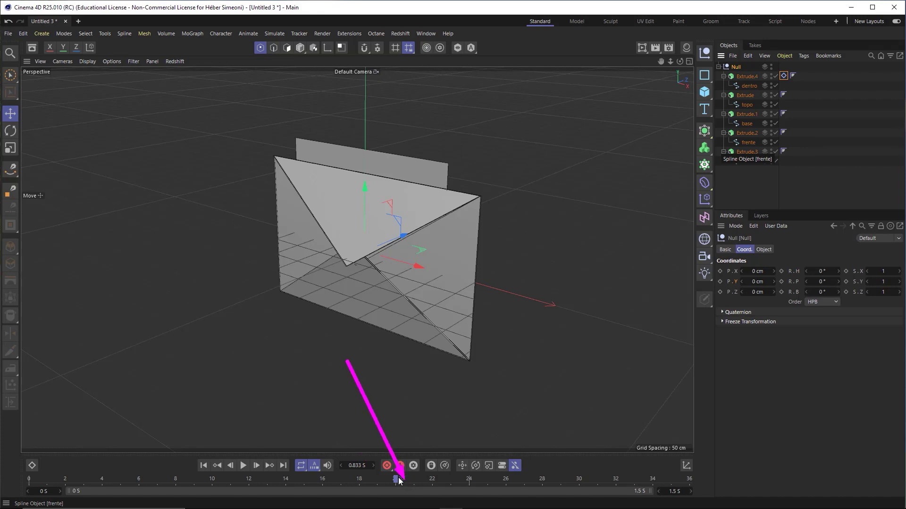
{"action": "left_click_drag", "start_coordinate": [395, 479], "coordinate": [2, 486]}
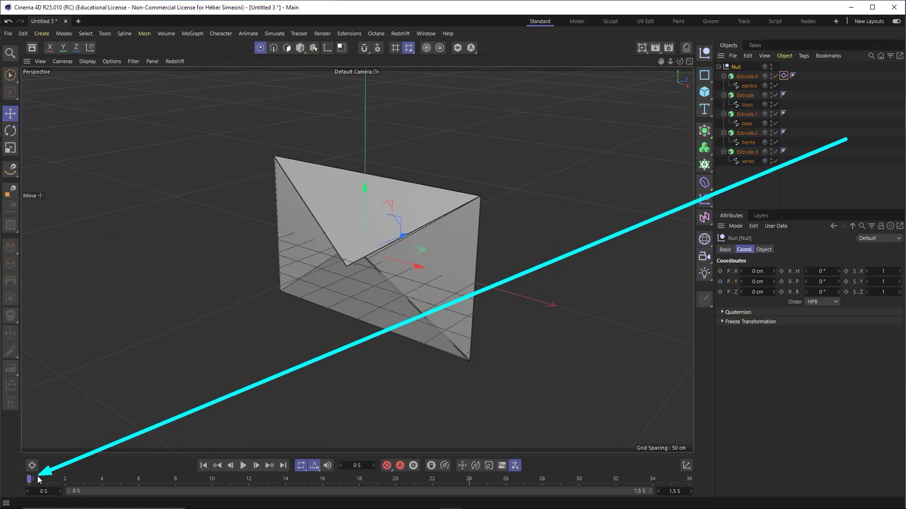
{"action": "left_click", "coordinate": [720, 282]}
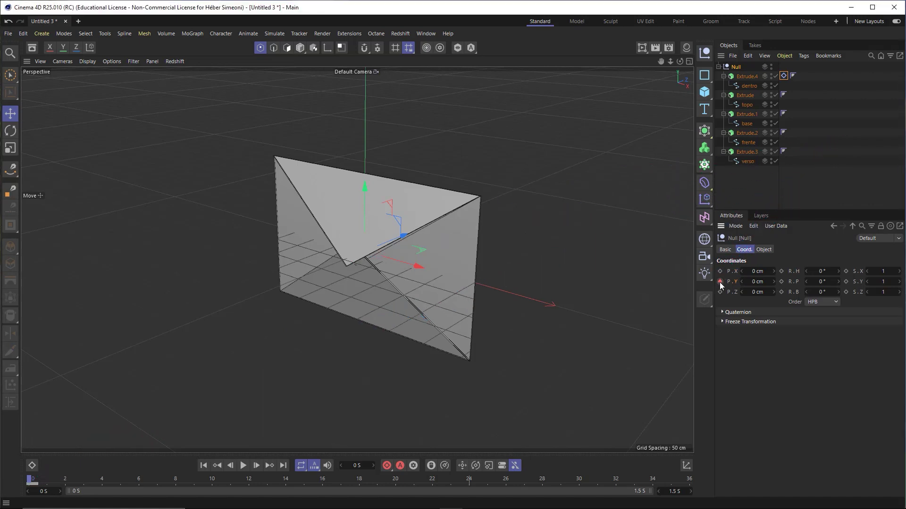
Raise the envelope Null to about 110.8 cm in Y at frame 12 and keyframe that position.
{"action": "left_click_drag", "start_coordinate": [70, 480], "coordinate": [253, 484]}
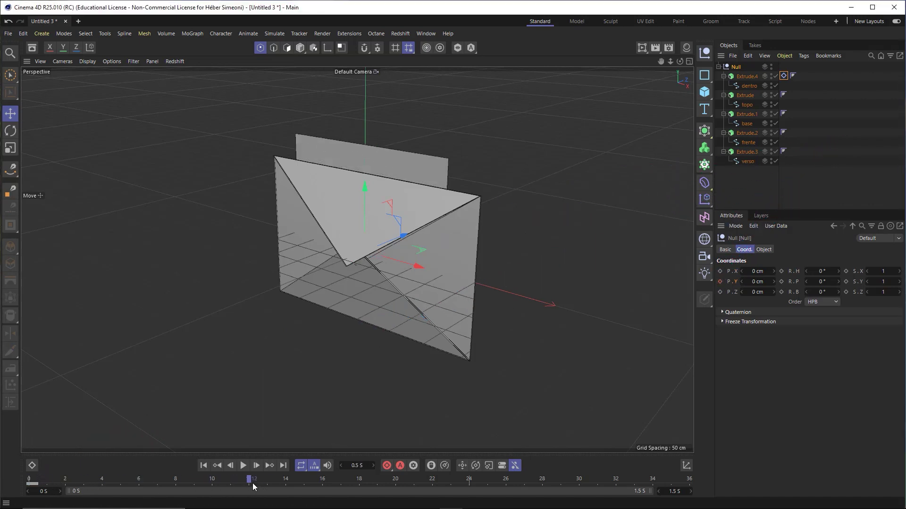
{"action": "scroll", "coordinate": [376, 231], "scroll_direction": "down", "scroll_amount": 3}
{"action": "middle_click_drag", "start_coordinate": [377, 230], "coordinate": [369, 260], "text": "alt"}
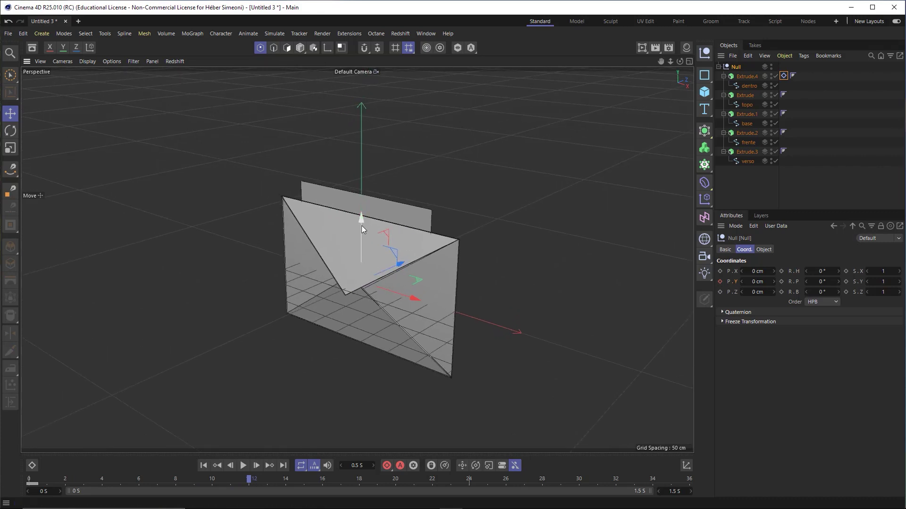
{"action": "left_click_drag", "start_coordinate": [361, 243], "coordinate": [373, 184]}
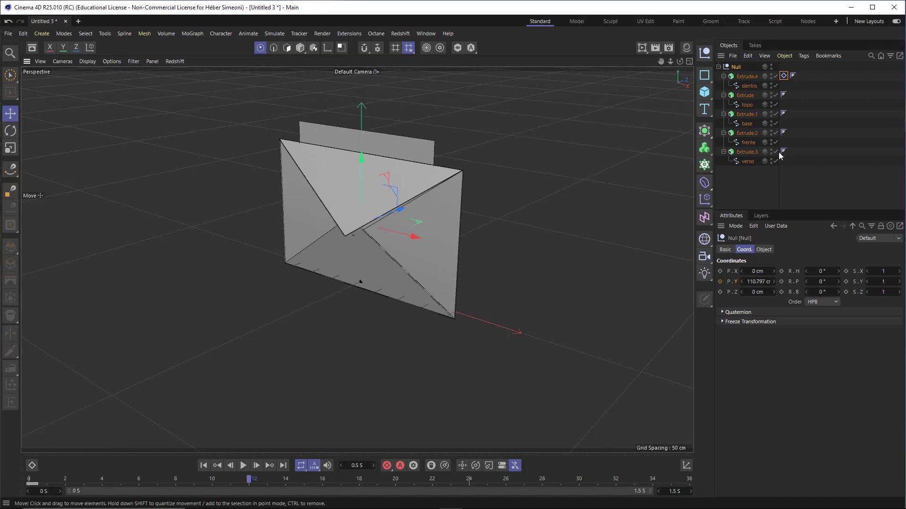
{"action": "left_click", "coordinate": [720, 281]}
Rewind to frame 0 and play the animation to check the envelope's upward motion.
{"action": "left_click_drag", "start_coordinate": [249, 479], "coordinate": [14, 489]}
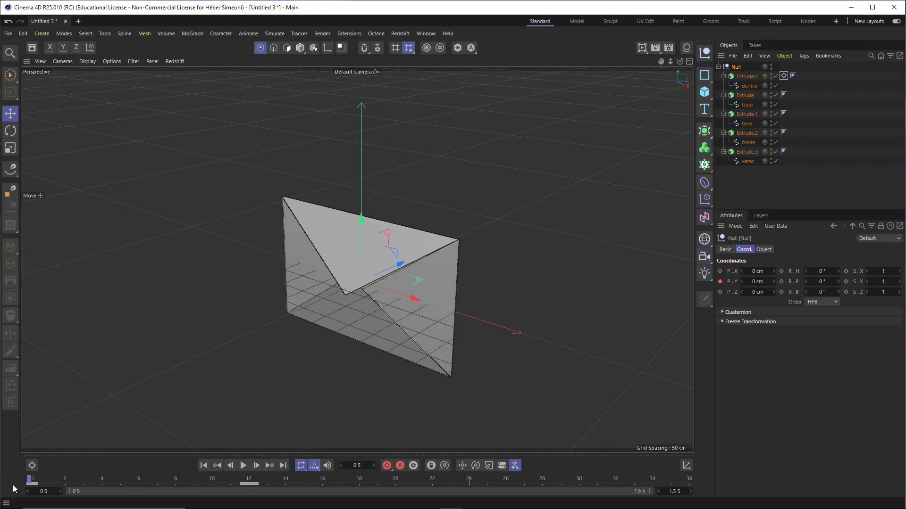
{"action": "key", "text": "F8"}
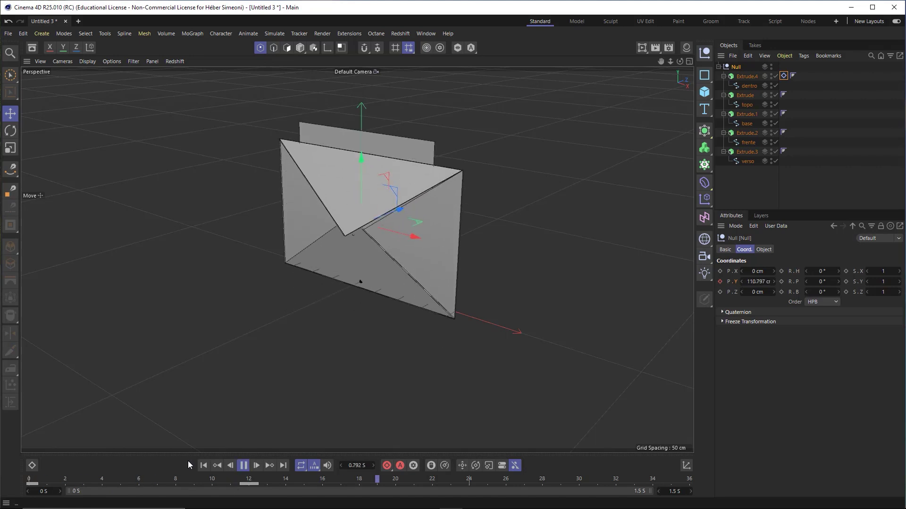
{"action": "key", "text": "F8"}
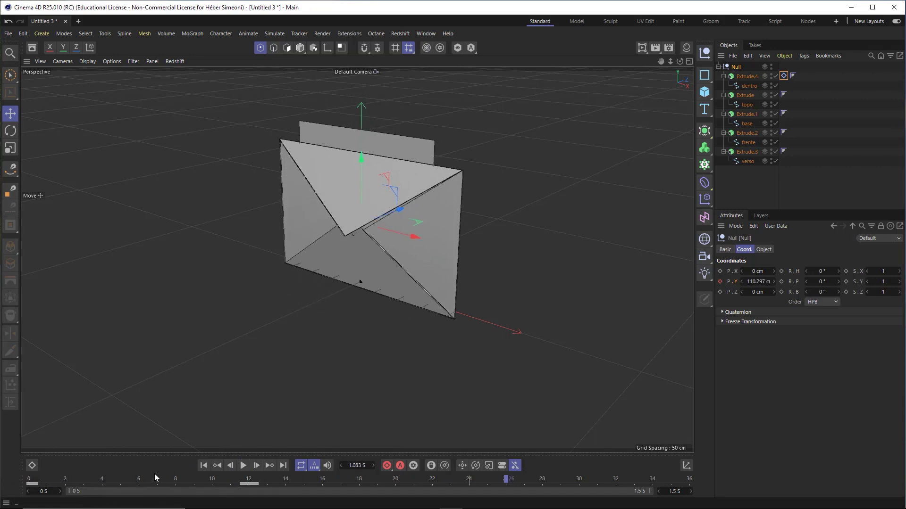
{"action": "key", "text": "F8"}
{"action": "key", "text": "F8"}
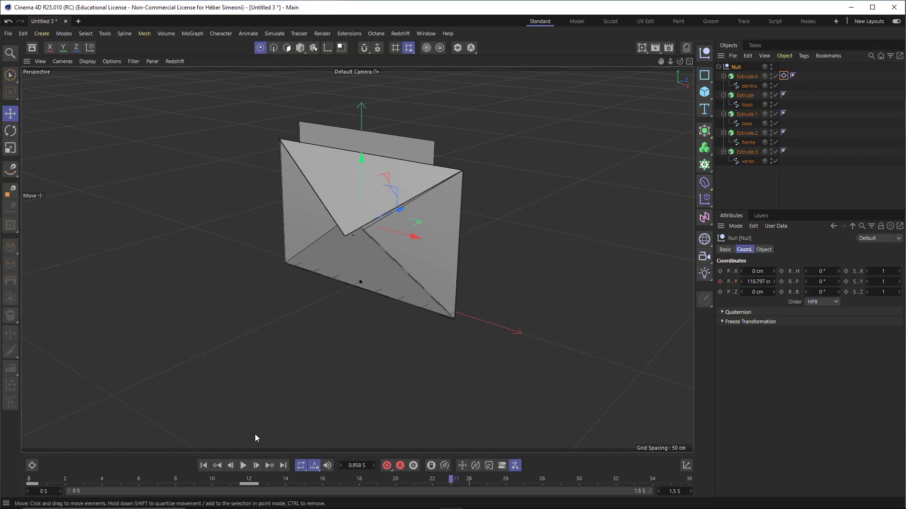
Keyframe the Null's heading rotation (R.H) at 0° on frame 0 and frame 12.
{"action": "middle_click_drag", "start_coordinate": [370, 245], "coordinate": [360, 274], "text": "alt"}
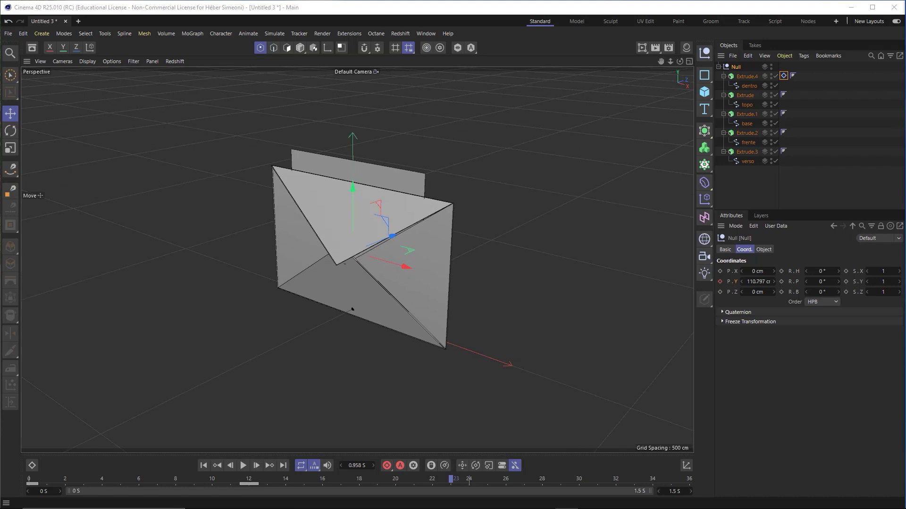
{"action": "left_click_drag", "start_coordinate": [58, 479], "coordinate": [22, 480]}
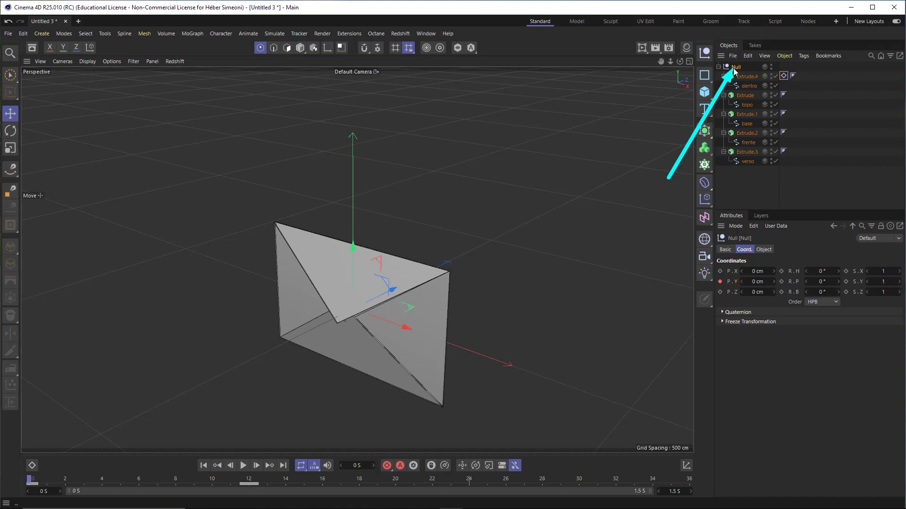
{"action": "left_click", "coordinate": [781, 271]}
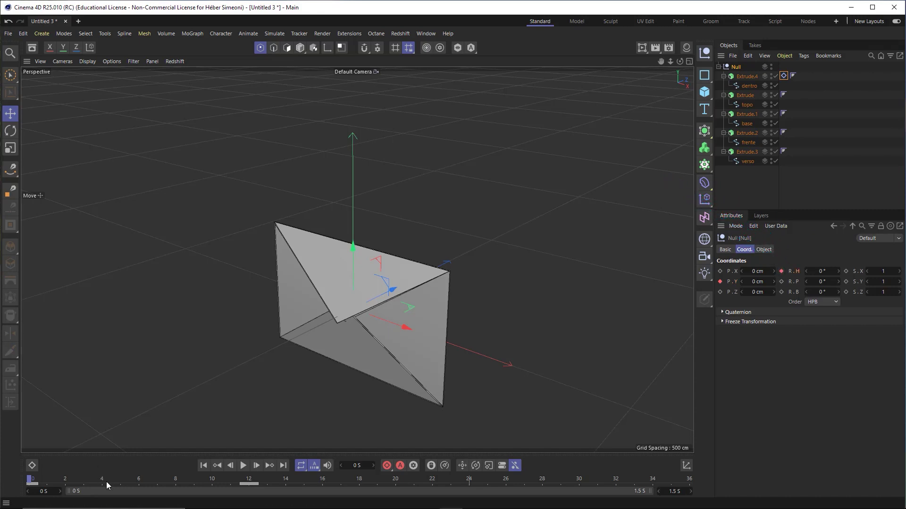
{"action": "left_click_drag", "start_coordinate": [106, 482], "coordinate": [248, 482]}
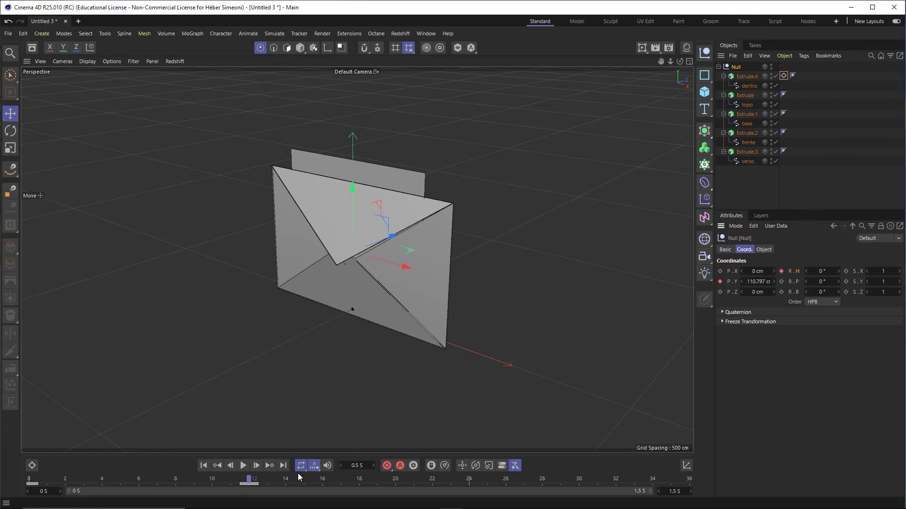
Return to frame 0 and set the Null's keyframed heading rotation (R.H) to 180°.
{"action": "left_click_drag", "start_coordinate": [250, 481], "coordinate": [27, 486]}
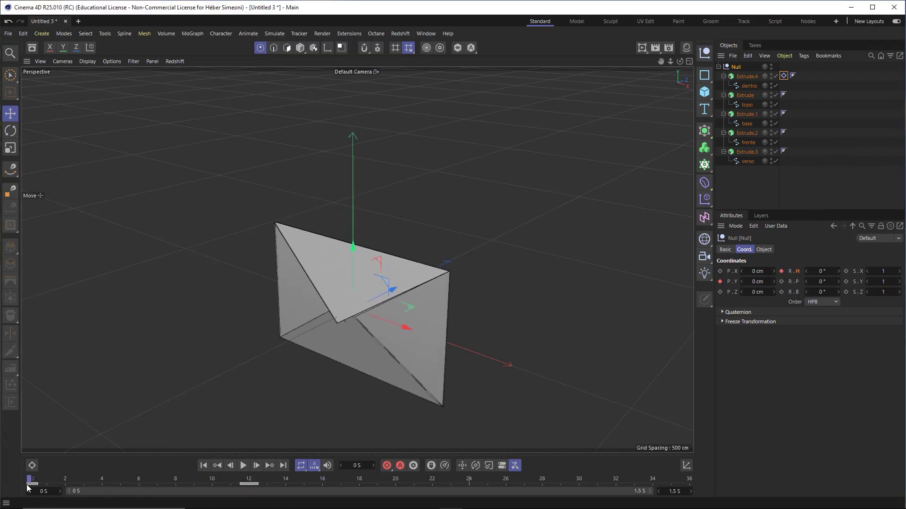
{"action": "left_click", "coordinate": [823, 271]}
{"action": "type", "text": "180"}
{"action": "key", "text": "Return"}
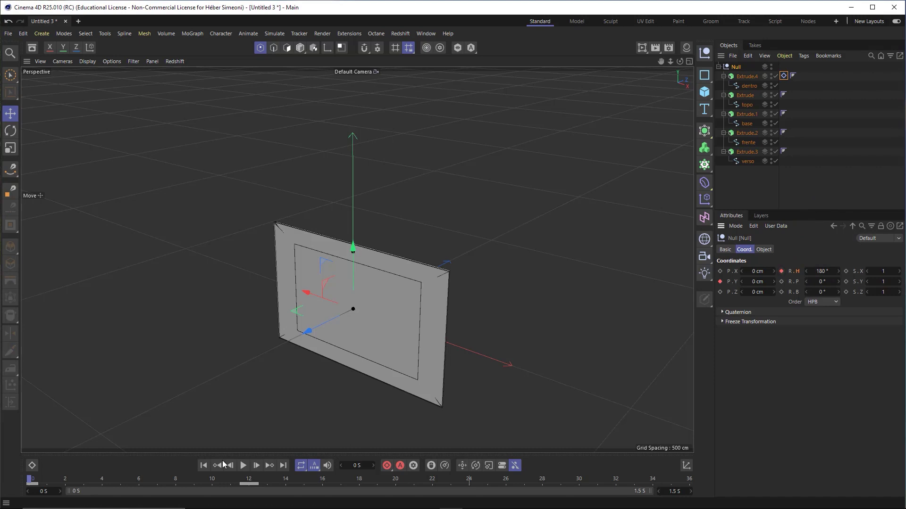
Scrub and play the animation to check the envelope rotating while it rises.
{"action": "left_click_drag", "start_coordinate": [32, 480], "coordinate": [100, 480]}
{"action": "key", "text": "F8"}
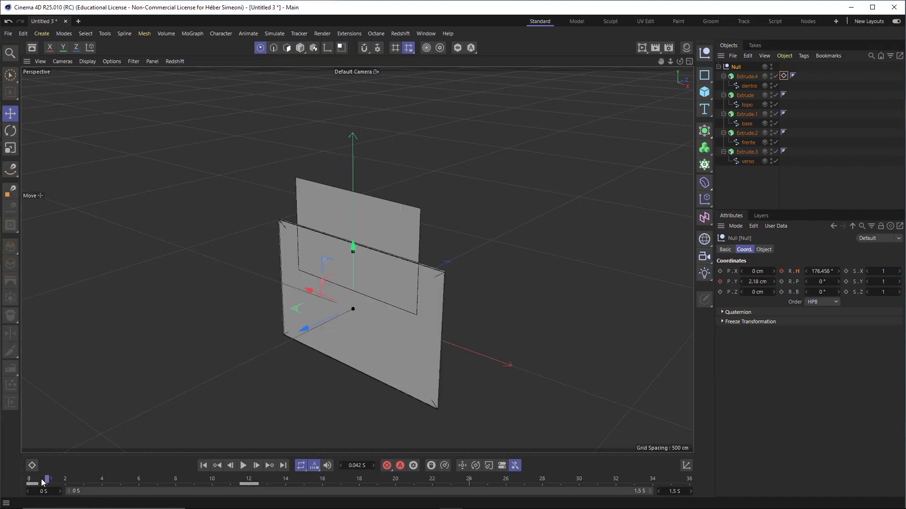
{"action": "key", "text": "F8"}
{"action": "key", "text": "F8"}
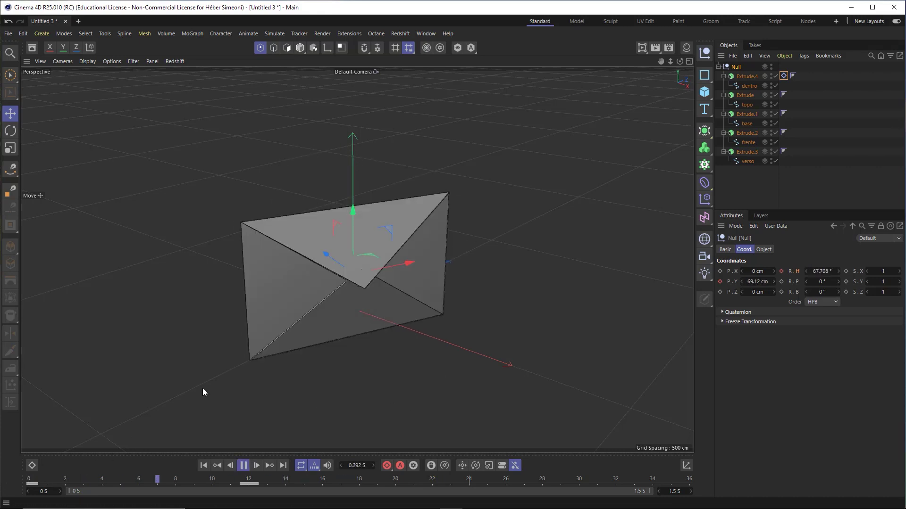
{"action": "key", "text": "F8"}
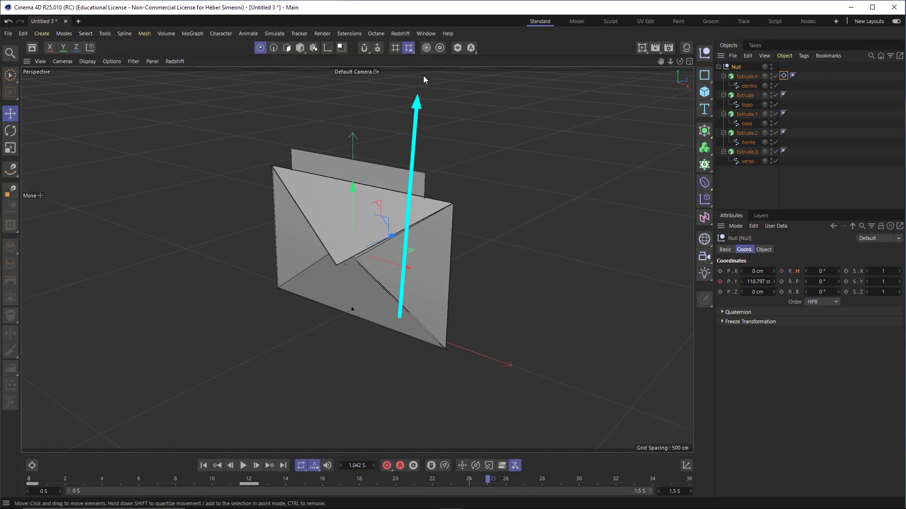
Open the F-Curve timeline, expand the Null's tracks and frame its Position Y curve alone.
{"action": "left_click", "coordinate": [424, 34]}
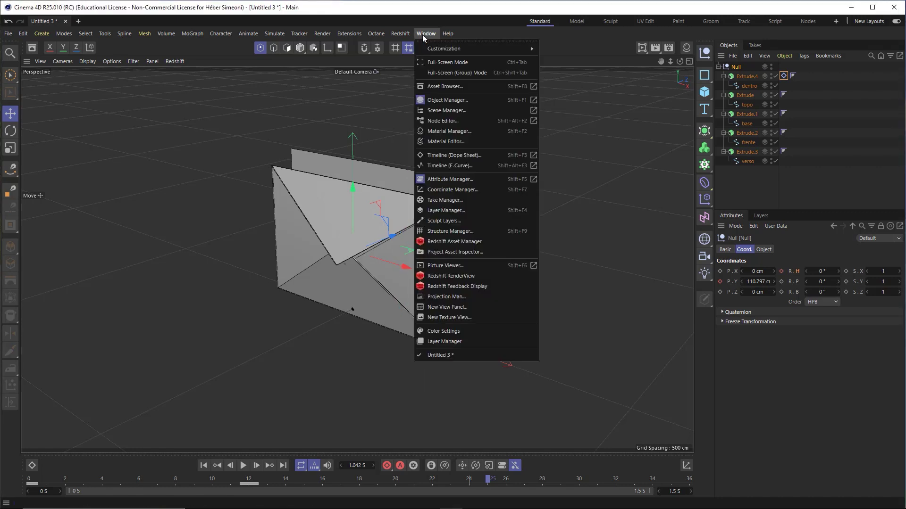
{"action": "left_click", "coordinate": [457, 165]}
{"action": "left_click_drag", "start_coordinate": [472, 146], "coordinate": [185, 87]}
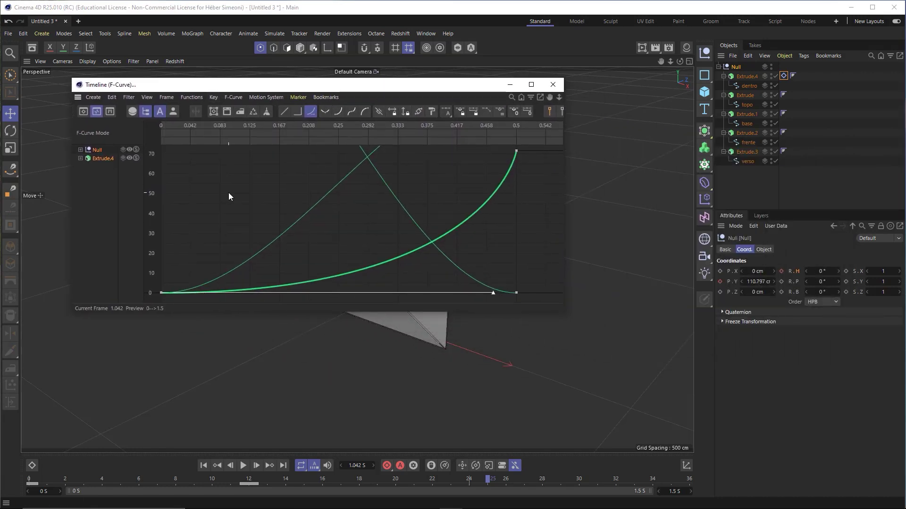
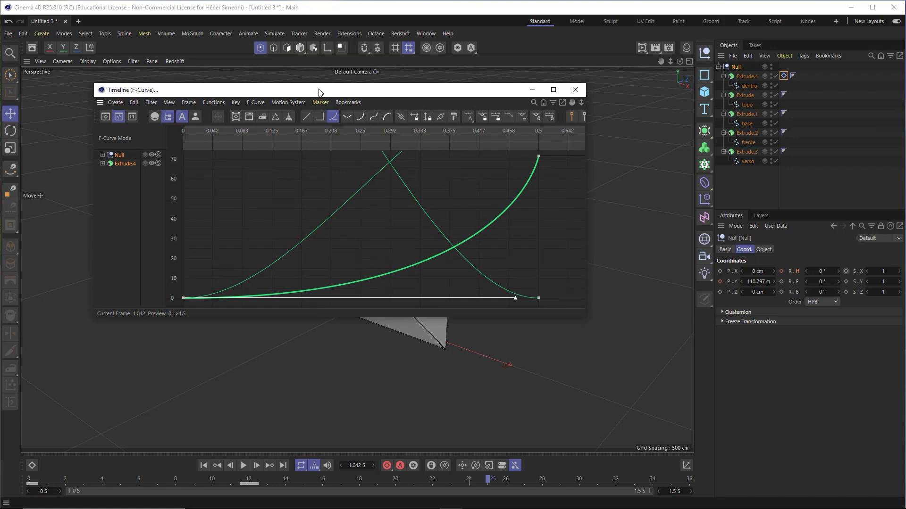
{"action": "left_click_drag", "start_coordinate": [319, 90], "coordinate": [373, 98]}
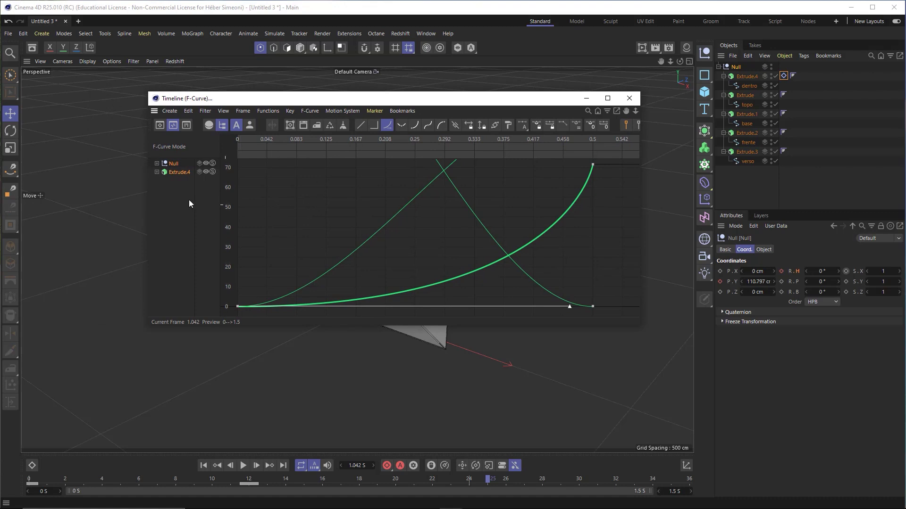
{"action": "left_click", "coordinate": [174, 164]}
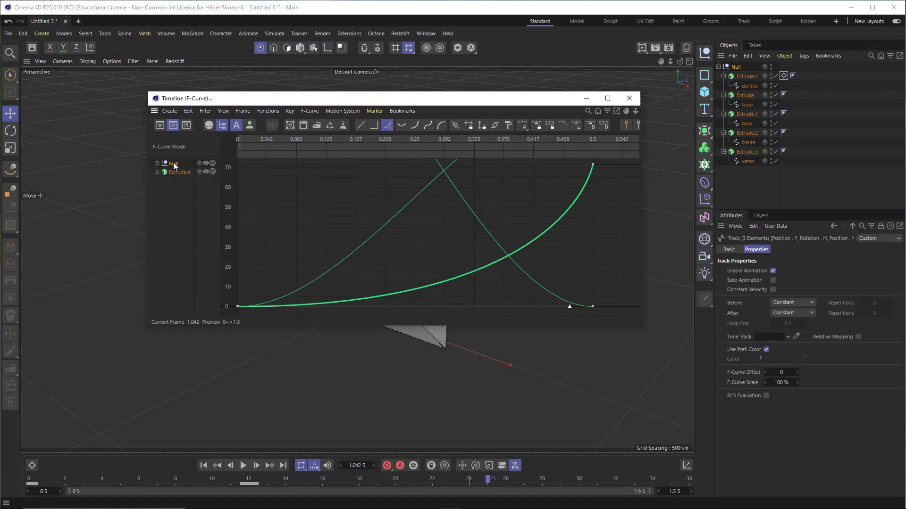
{"action": "left_click", "coordinate": [156, 163]}
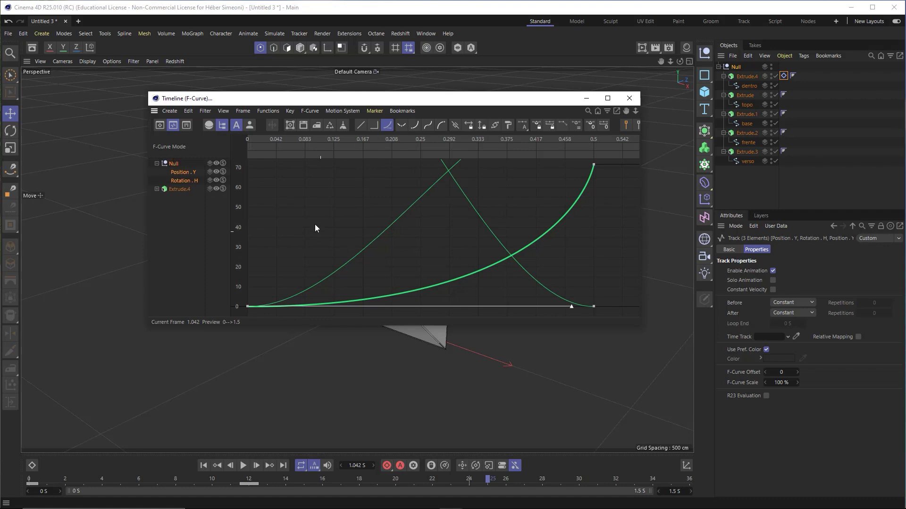
{"action": "left_click", "coordinate": [183, 172]}
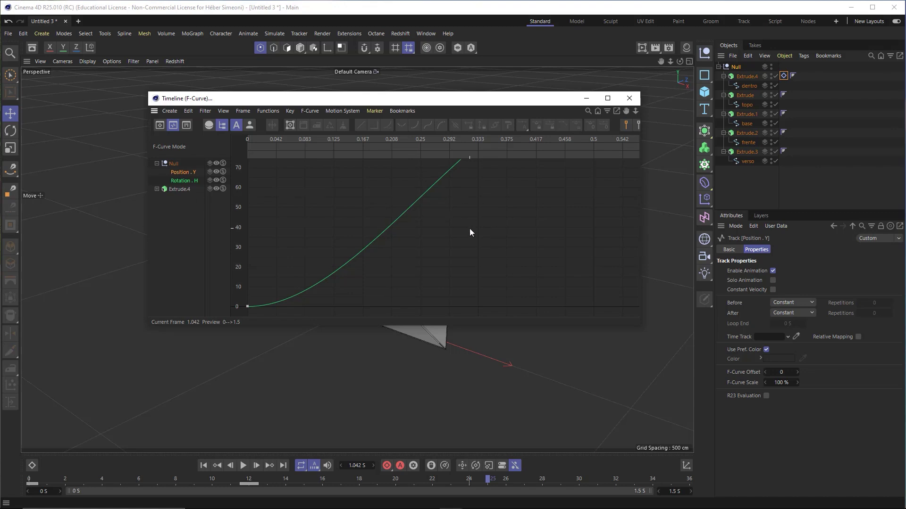
{"action": "key", "text": "h"}
Reshape the Null's Position Y curve by collapsing the 0.5 s key's tangent to zero and stretching the first key's tangent to about 0.472 s.
{"action": "left_click", "coordinate": [593, 166]}
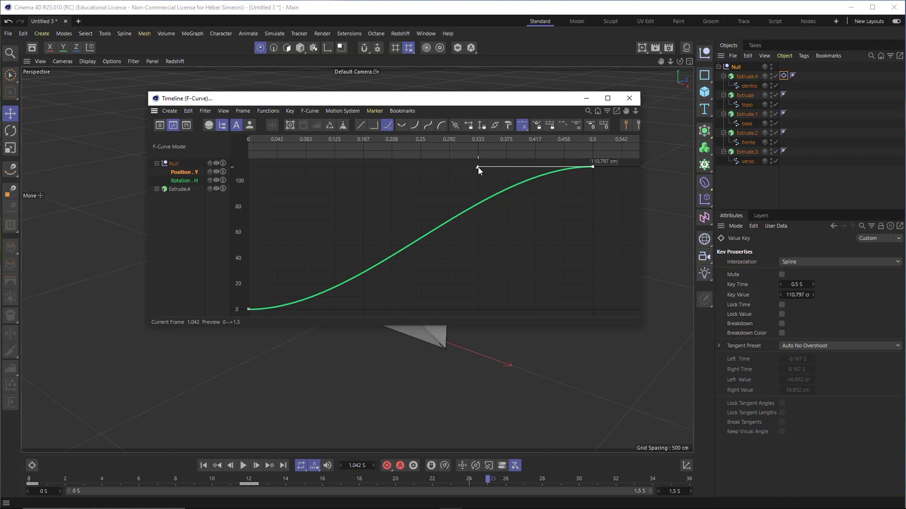
{"action": "left_click_drag", "start_coordinate": [477, 167], "coordinate": [605, 234]}
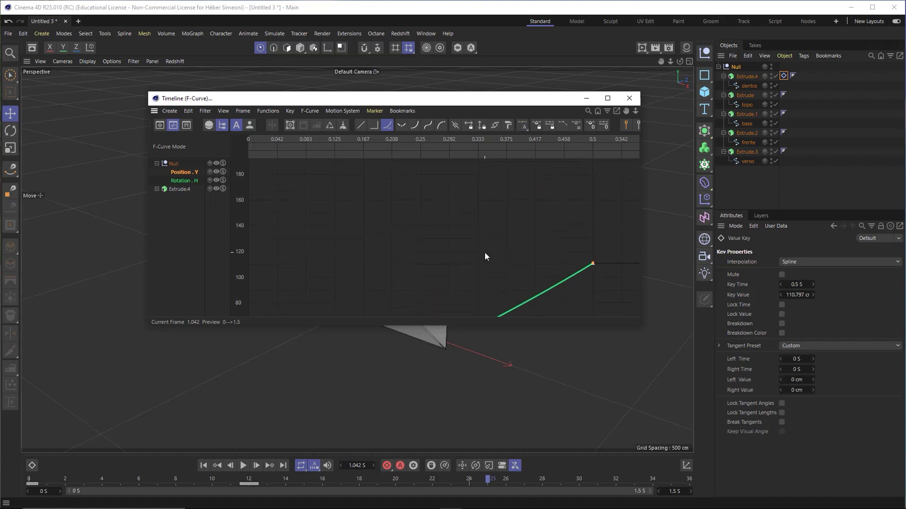
{"action": "key", "text": "h"}
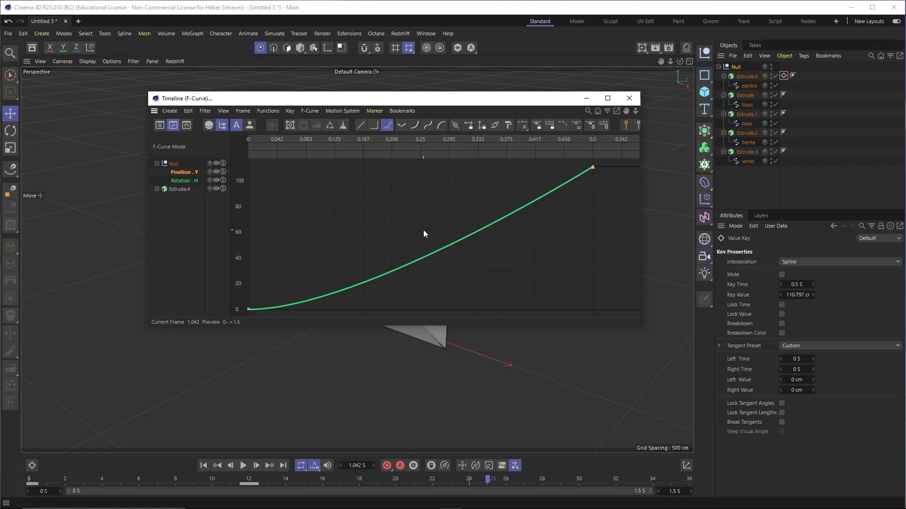
{"action": "left_click", "coordinate": [249, 309]}
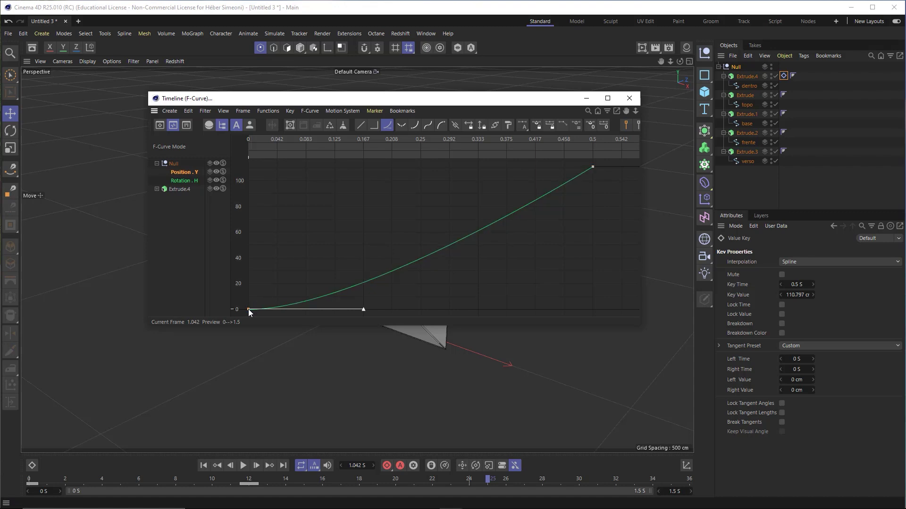
{"action": "left_click_drag", "start_coordinate": [362, 310], "coordinate": [574, 309]}
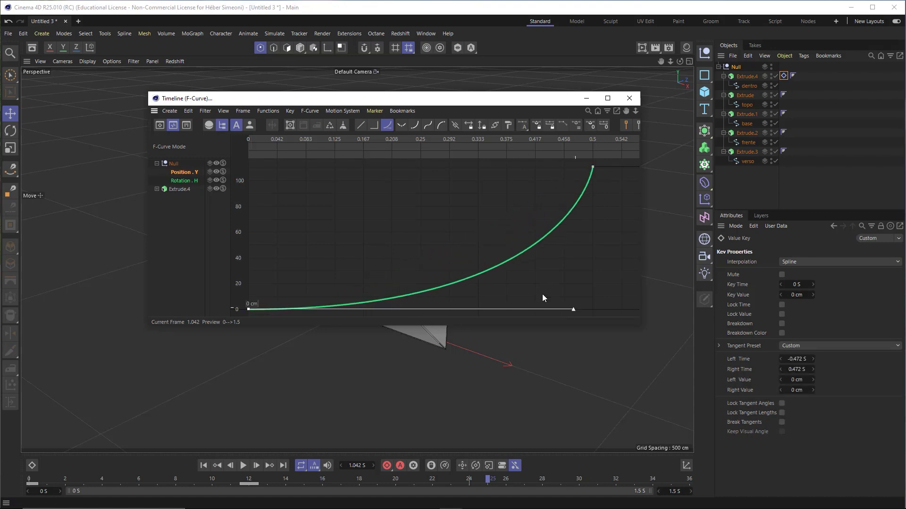
Isolate the Null's Rotation H curve and collapse the tangent of its 0.5 s key to zero.
{"action": "left_click", "coordinate": [188, 182]}
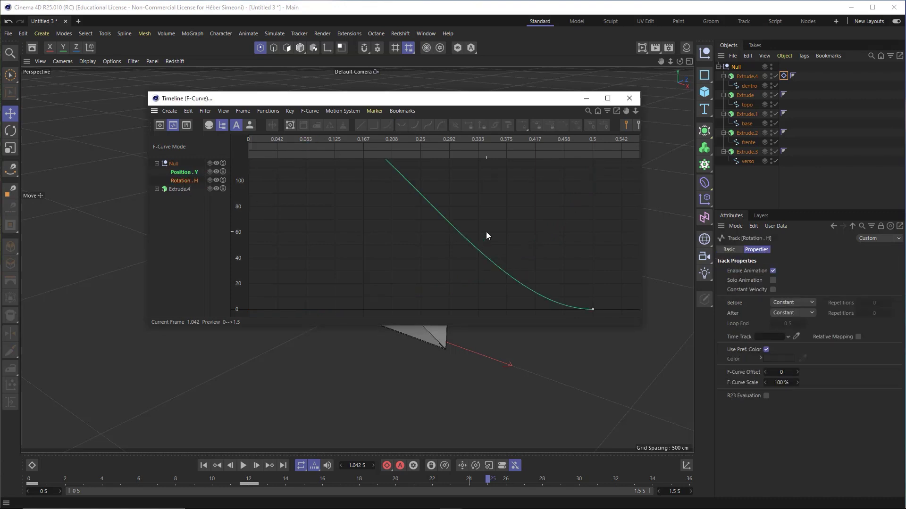
{"action": "key", "text": "h"}
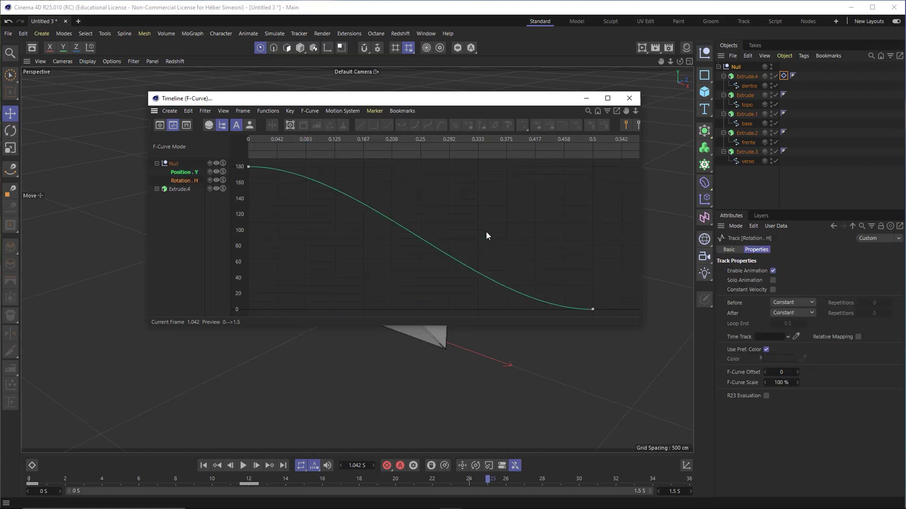
{"action": "left_click", "coordinate": [593, 309]}
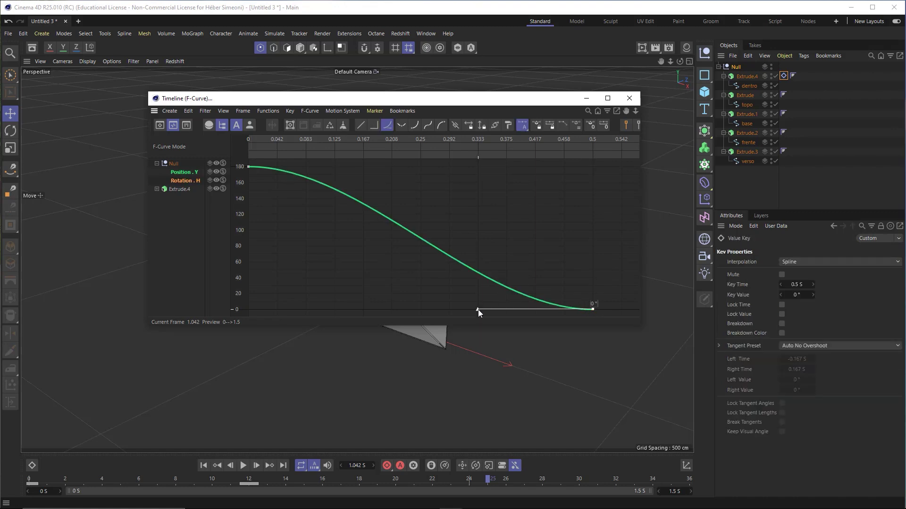
{"action": "left_click_drag", "start_coordinate": [479, 310], "coordinate": [594, 309]}
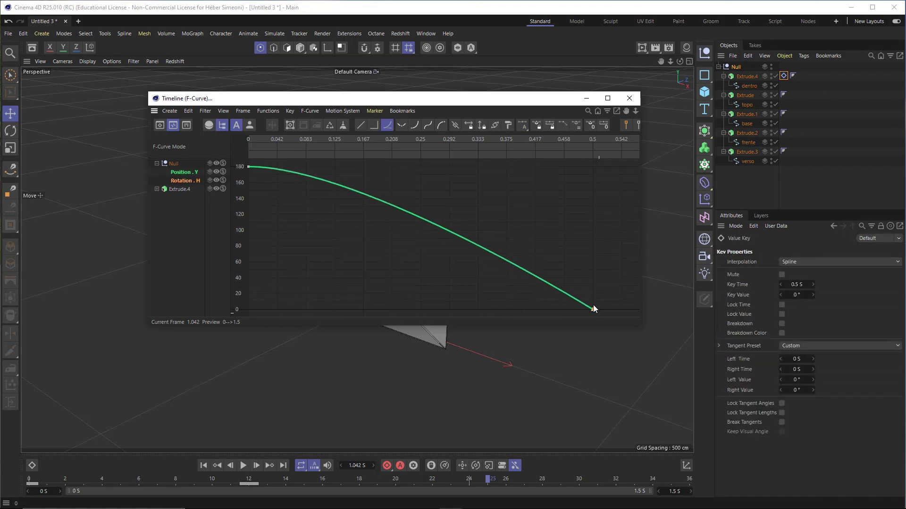
Stretch the tangent of the first key on the Null's Rotation H curve to about 0.465 s and close the F-Curve timeline.
{"action": "left_click", "coordinate": [248, 166]}
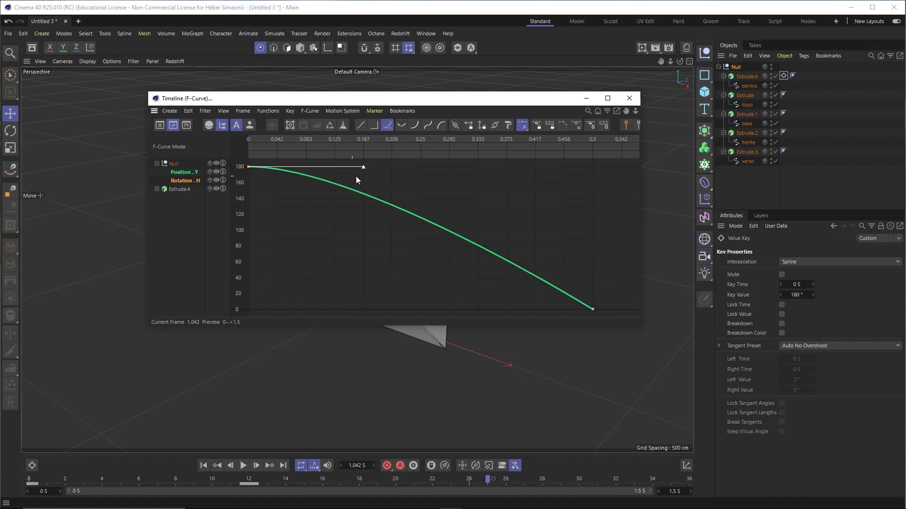
{"action": "left_click_drag", "start_coordinate": [365, 166], "coordinate": [567, 171]}
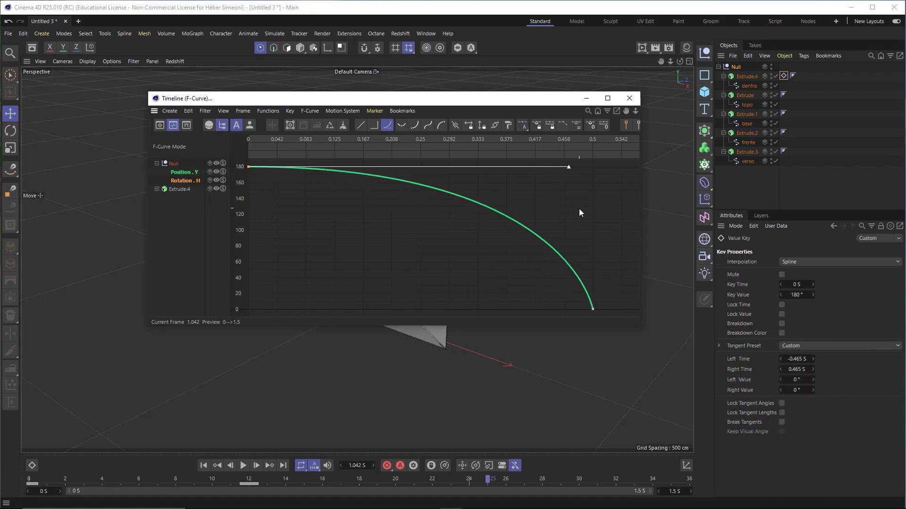
{"action": "left_click", "coordinate": [629, 99]}
Play the animation from the start to check the envelope's eased rise and rotation.
{"action": "key", "text": "F8"}
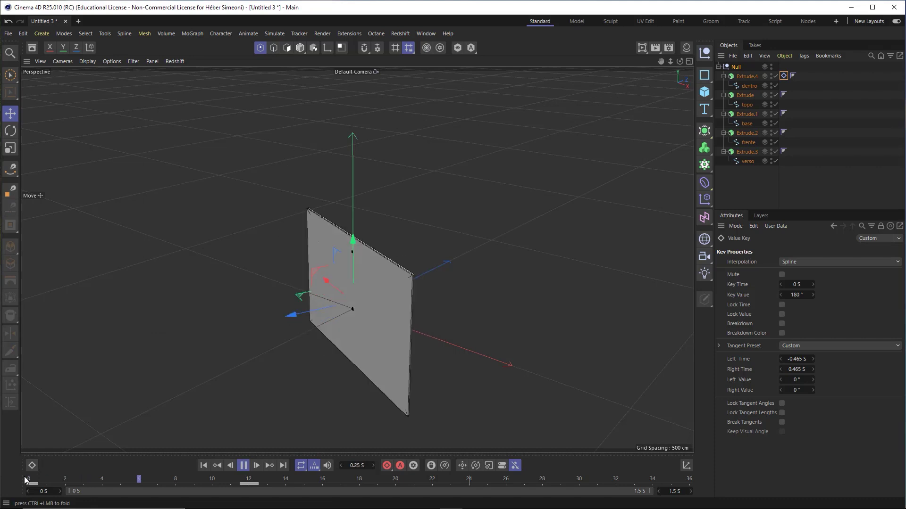
{"action": "key", "text": "F7"}
{"action": "key", "text": "F8"}
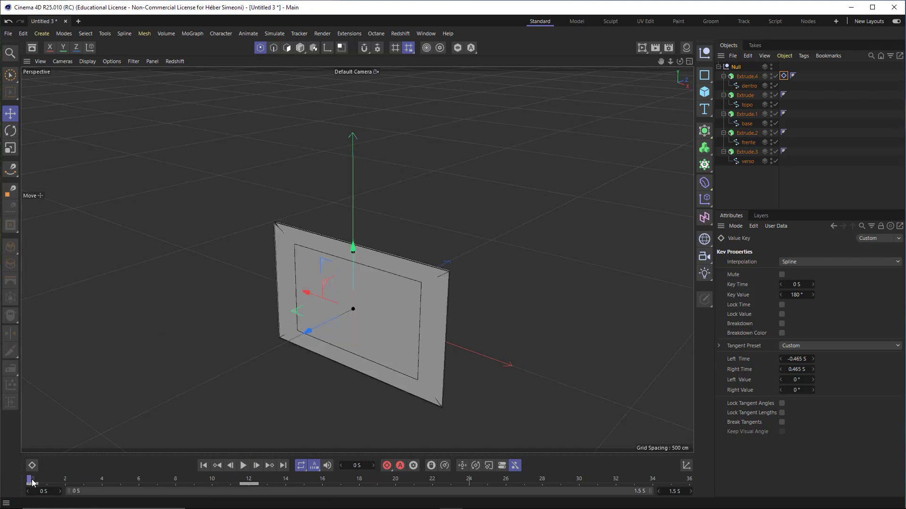
{"action": "key", "text": "F7"}
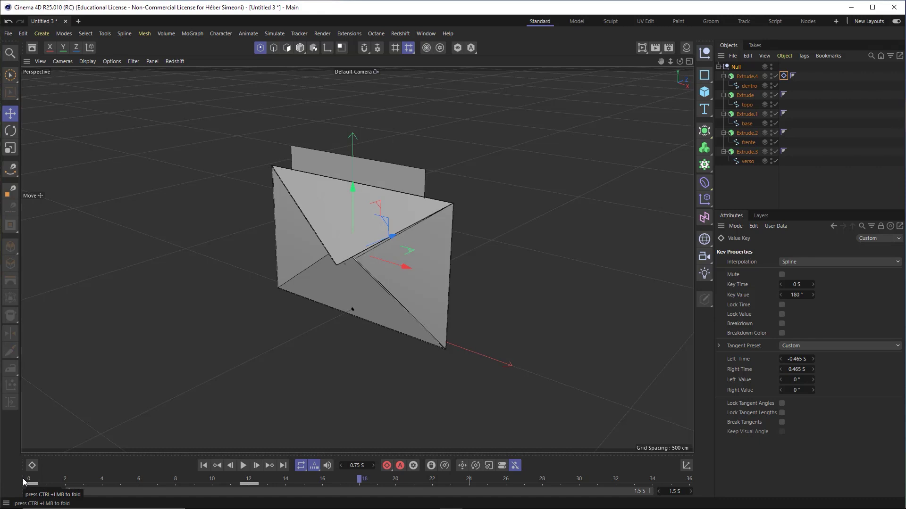
Copy the spring Track Modifier tag from Extrude.4 onto the Null.
{"action": "left_click", "coordinate": [805, 120]}
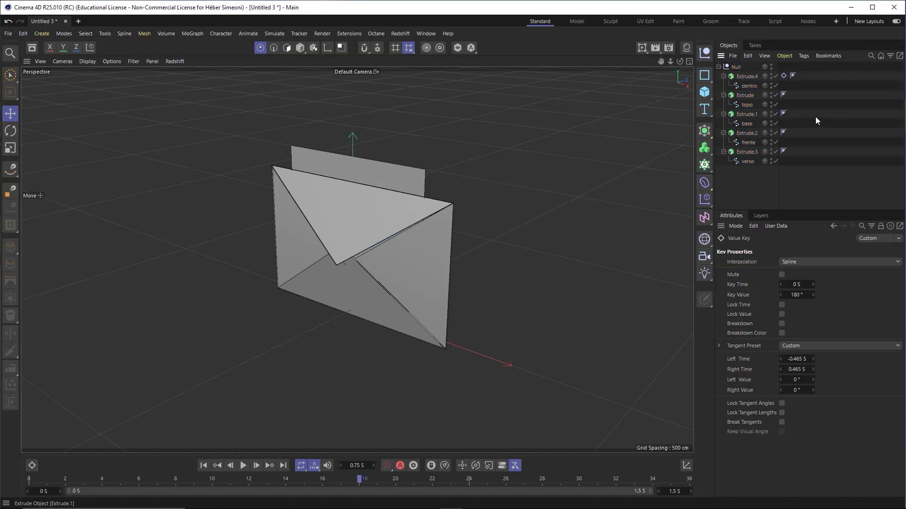
{"action": "left_click", "coordinate": [783, 76]}
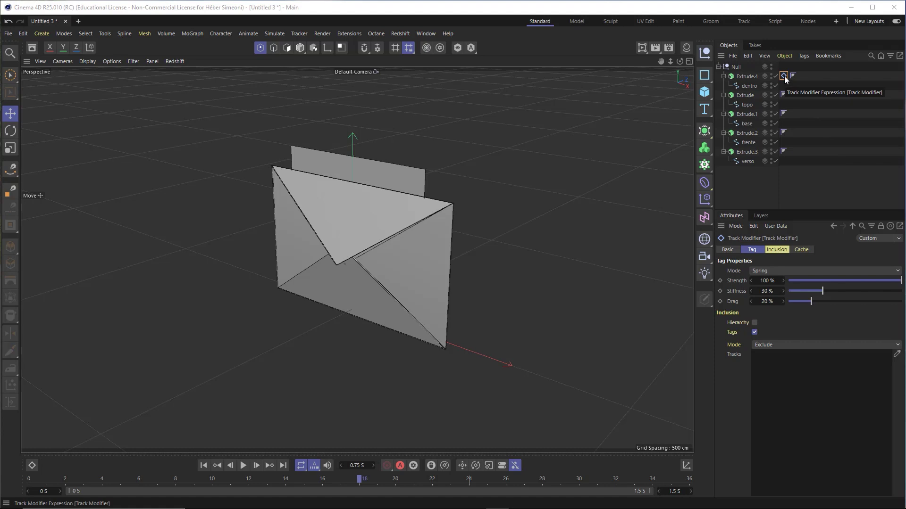
{"action": "left_click_drag", "start_coordinate": [784, 69], "coordinate": [784, 67], "text": "ctrl"}
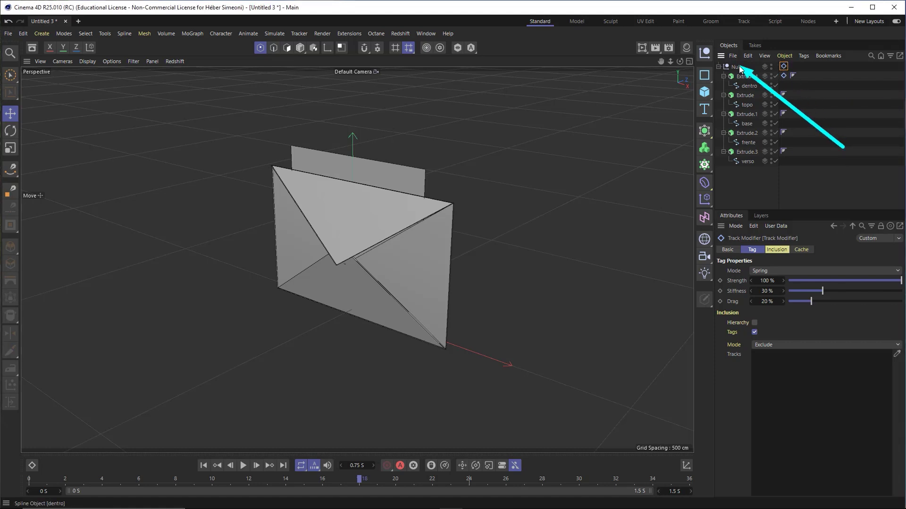
{"action": "left_click", "coordinate": [784, 75]}
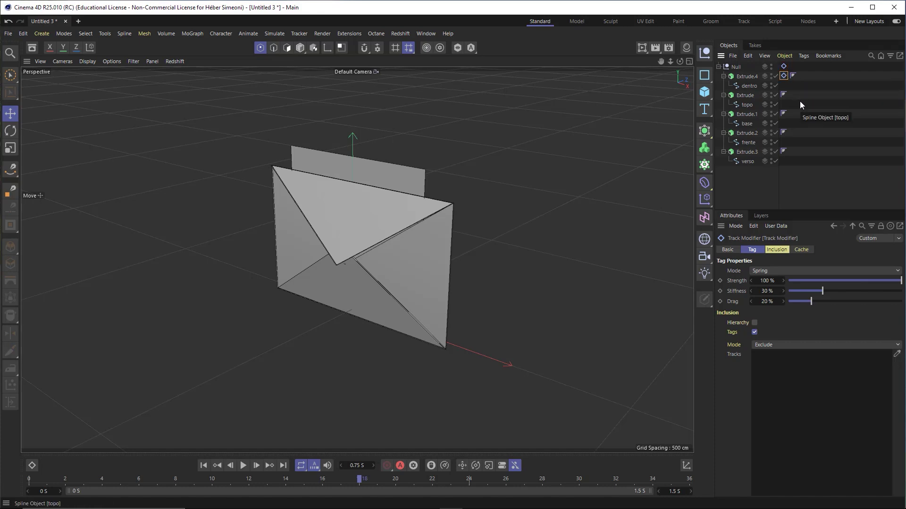
{"action": "left_click", "coordinate": [736, 67]}
{"action": "right_click", "coordinate": [735, 67]}
{"action": "mouse_move", "coordinate": [774, 44]}
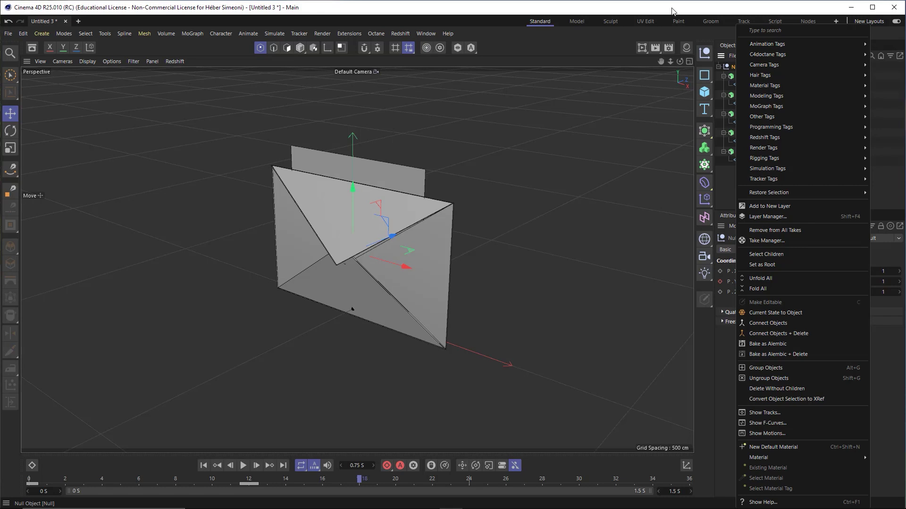
{"action": "left_click", "coordinate": [705, 8]}
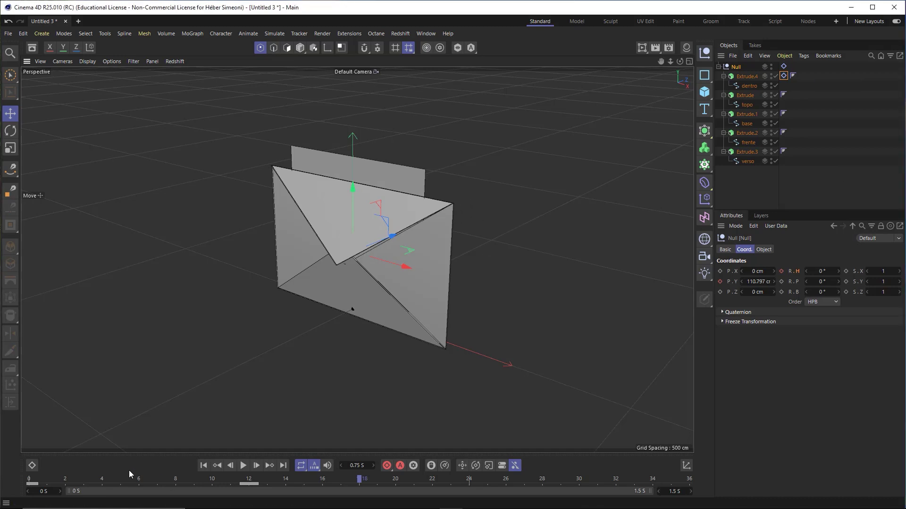
Play and scrub the animation to check the springy motion of the whole envelope.
{"action": "key", "text": "F8"}
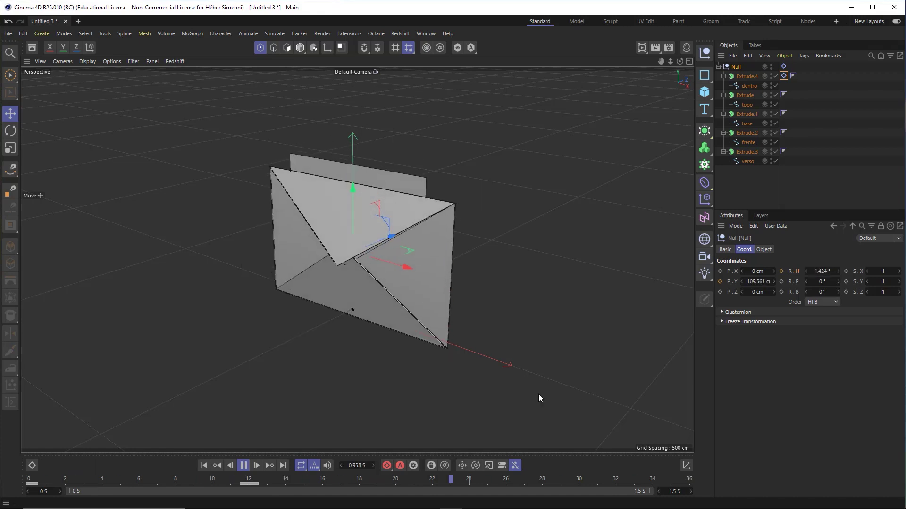
{"action": "left_click", "coordinate": [242, 466]}
{"action": "left_click_drag", "start_coordinate": [256, 477], "coordinate": [488, 477]}
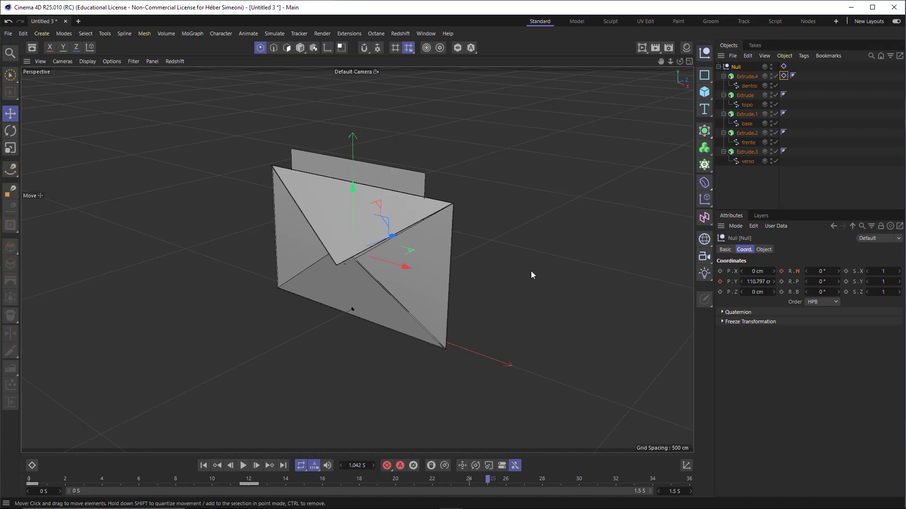
Try rotating the top flap's Extrude object around its hinge to test how the flap opens.
{"action": "left_click", "coordinate": [755, 179]}
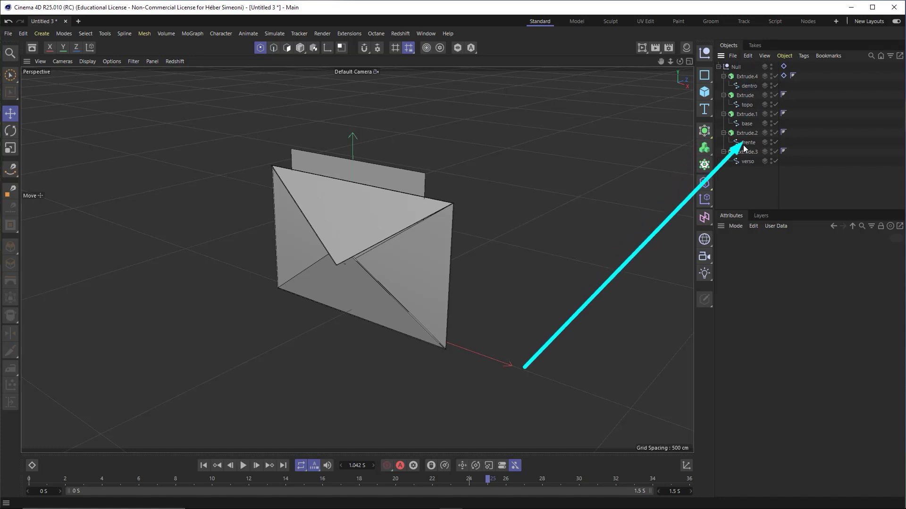
{"action": "left_click", "coordinate": [746, 104]}
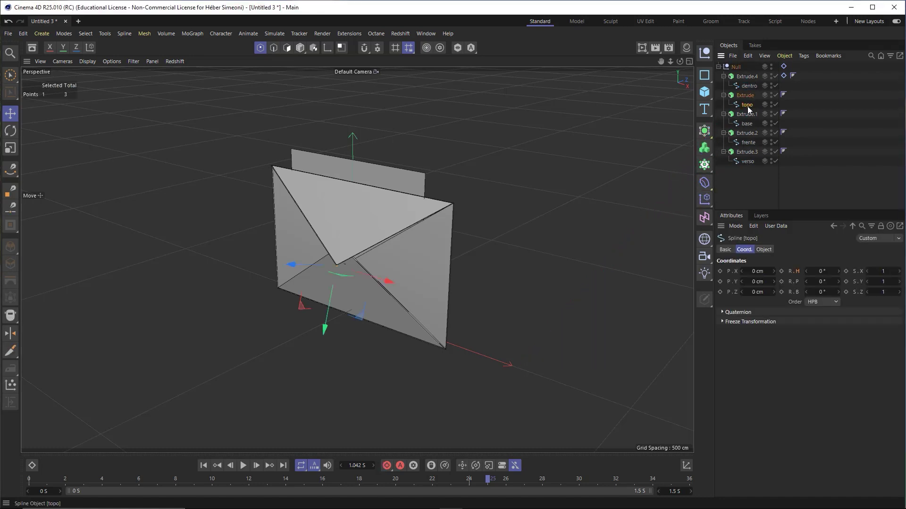
{"action": "left_click", "coordinate": [745, 96]}
{"action": "key", "text": "r"}
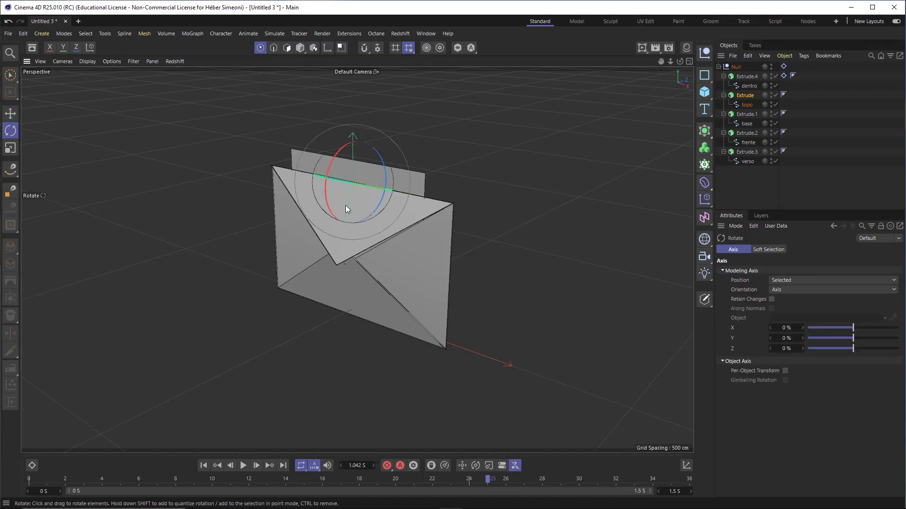
{"action": "mouse_move", "coordinate": [326, 198]}
{"action": "left_mouse_down"}
{"action": "mouse_move", "coordinate": [344, 168]}
{"action": "mouse_move", "coordinate": [351, 186]}
{"action": "left_mouse_up"}
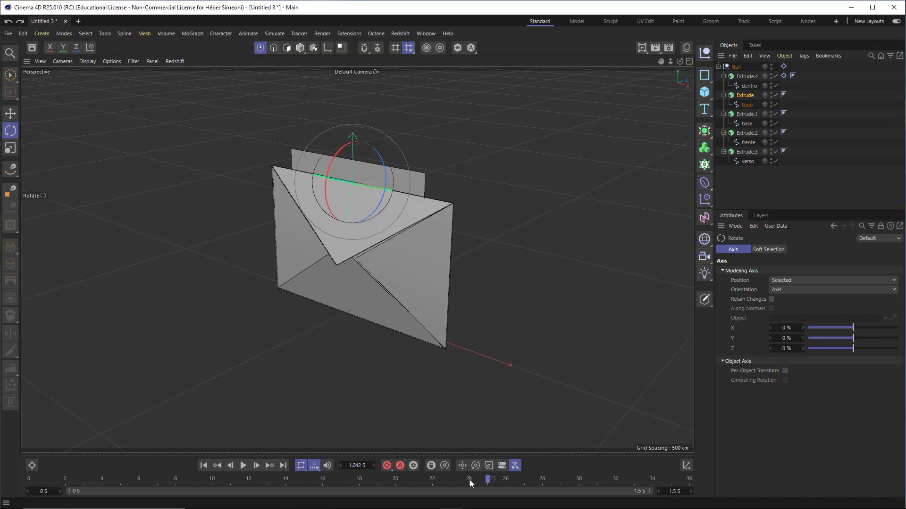
Set a Rotation P keyframe at 0 s on the top flap's Extrude object with the flap closed.
{"action": "left_click", "coordinate": [29, 479]}
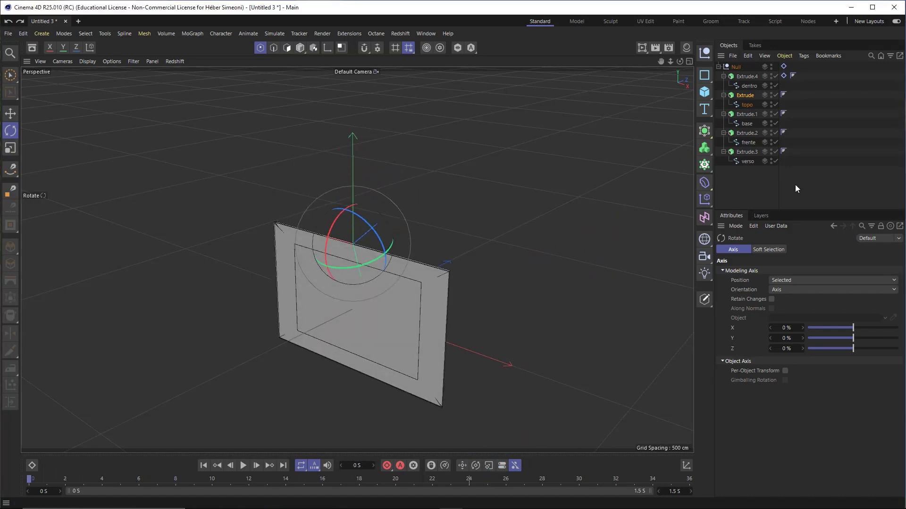
{"action": "left_click", "coordinate": [747, 99]}
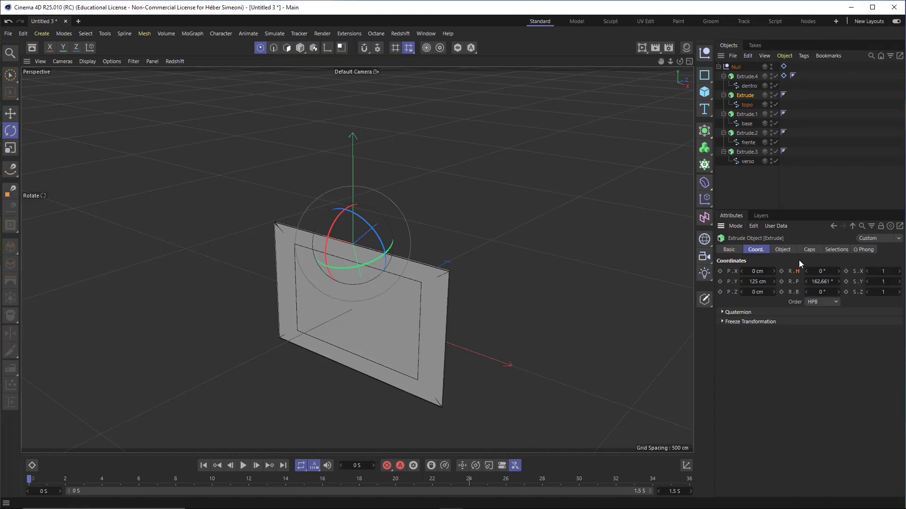
{"action": "left_click", "coordinate": [781, 283]}
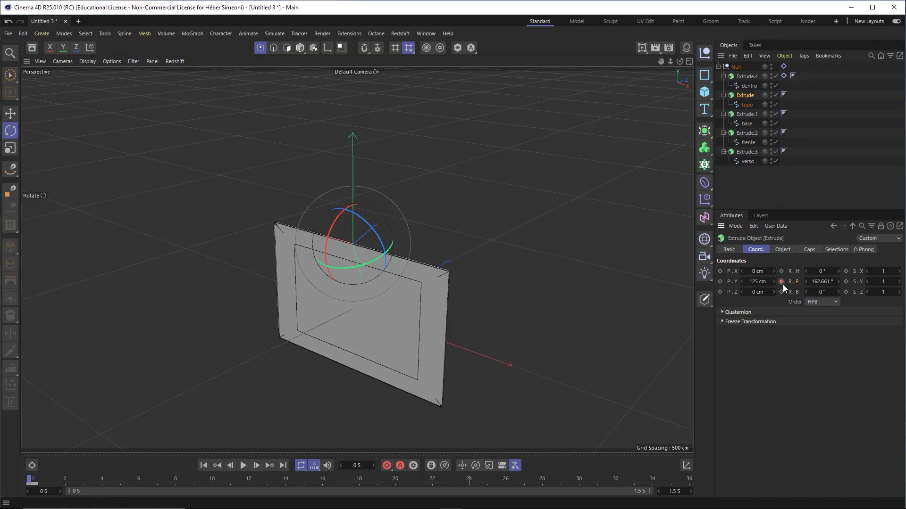
Keyframe the top flap's Rotation P at 0° at 0.5 s and scrub the timeline to check the opening.
{"action": "left_click", "coordinate": [246, 479]}
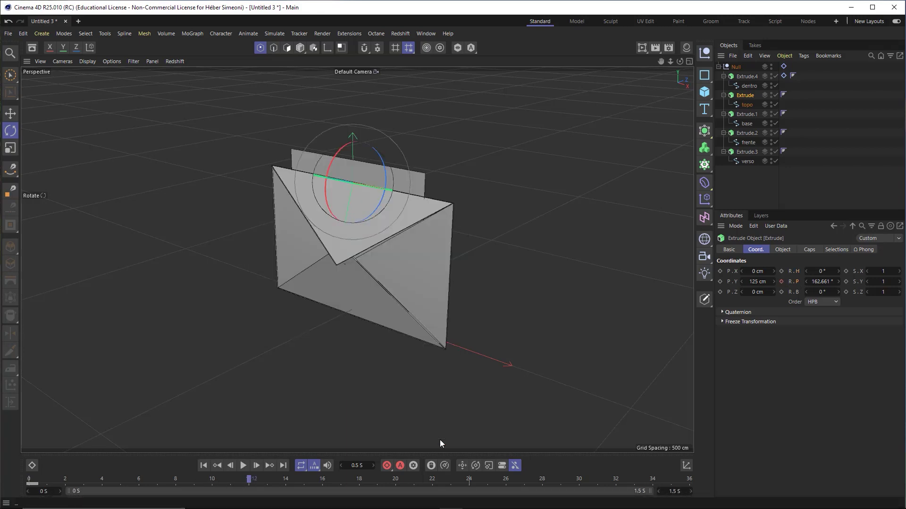
{"action": "left_click", "coordinate": [822, 282]}
{"action": "type", "text": "0"}
{"action": "key", "text": "Return"}
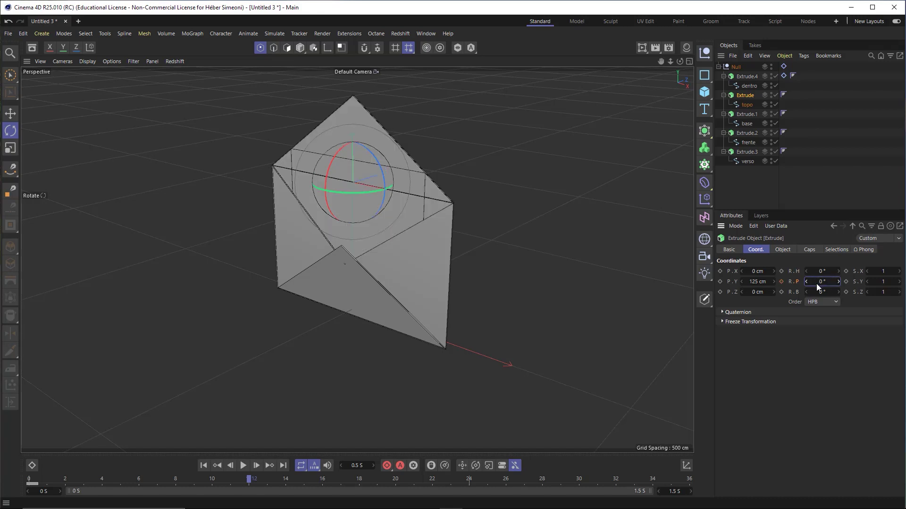
{"action": "left_click", "coordinate": [781, 281]}
{"action": "left_click_drag", "start_coordinate": [54, 476], "coordinate": [377, 469]}
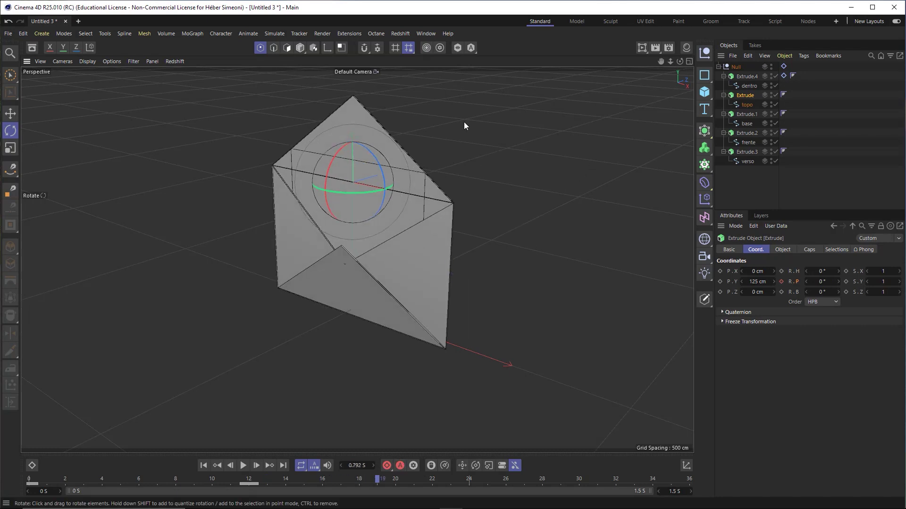
Open the F-Curve timeline, expand the top flap's Extrude tracks and frame its Rotation P curve.
{"action": "left_click", "coordinate": [10, 75]}
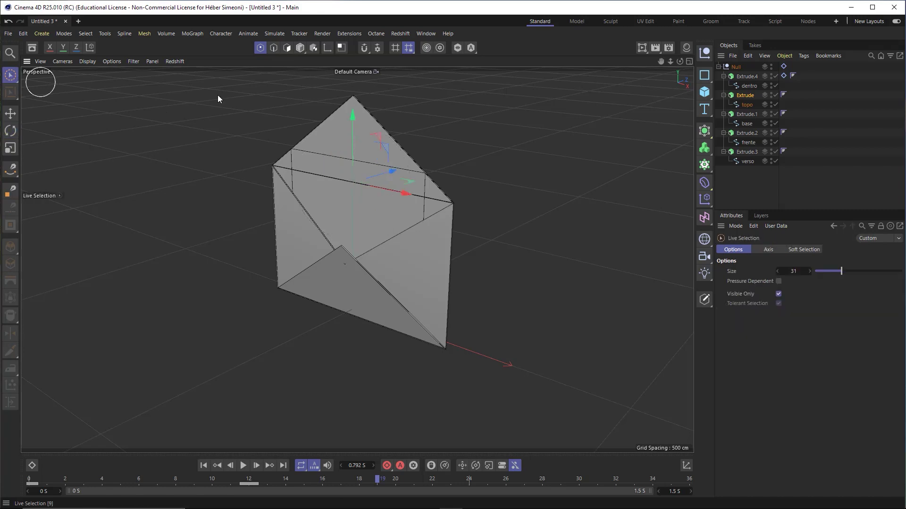
{"action": "left_click", "coordinate": [426, 33]}
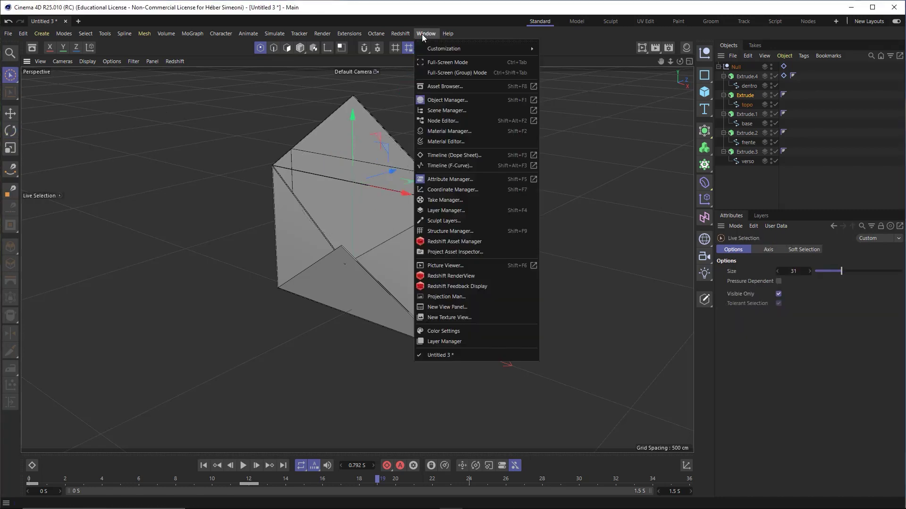
{"action": "left_click", "coordinate": [446, 168]}
{"action": "left_click", "coordinate": [391, 252]}
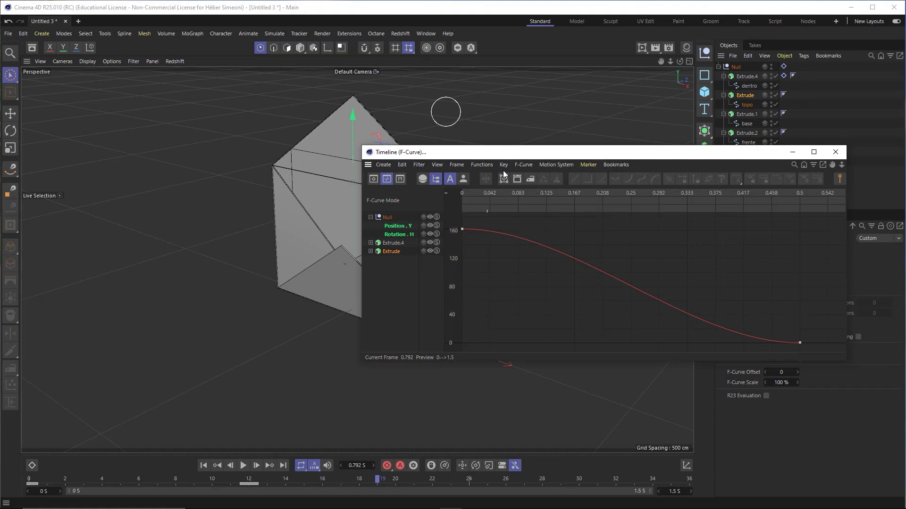
{"action": "left_click_drag", "start_coordinate": [505, 152], "coordinate": [433, 146]}
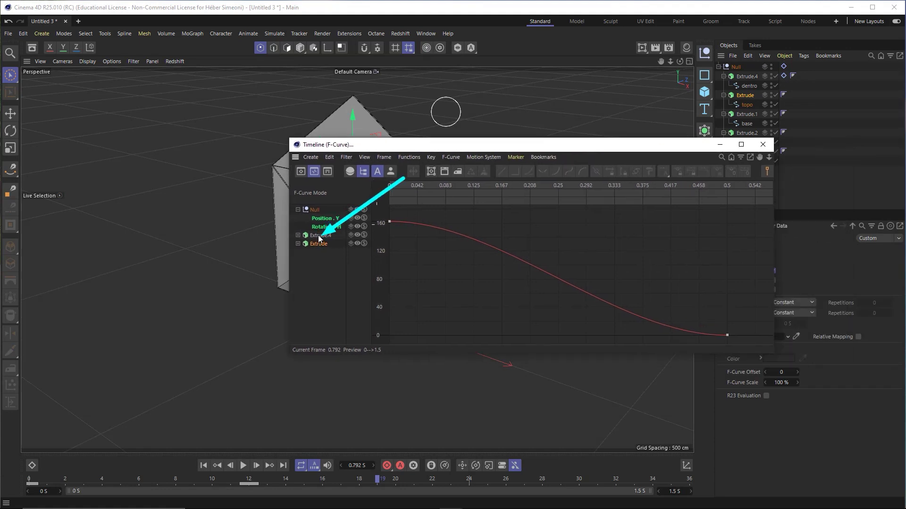
{"action": "left_click", "coordinate": [297, 244]}
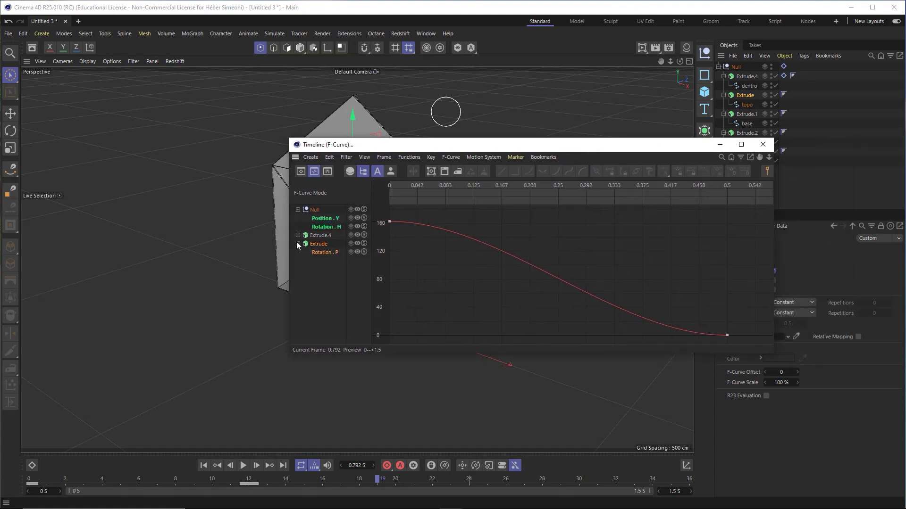
{"action": "left_click", "coordinate": [562, 251]}
{"action": "key", "text": "h"}
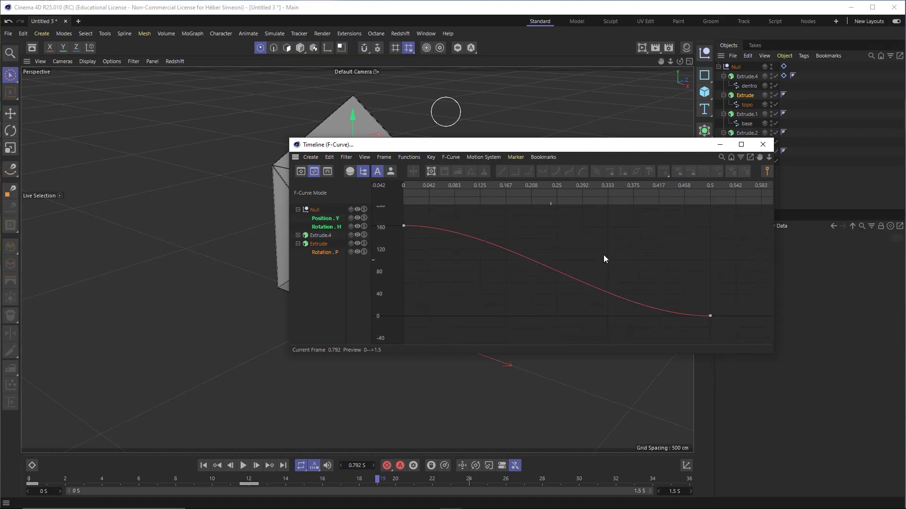
Collapse the flap curve's 0.5 s key tangent to zero, stretch the first key's tangent to about 0.47 s and close the timeline.
{"action": "left_click", "coordinate": [706, 319]}
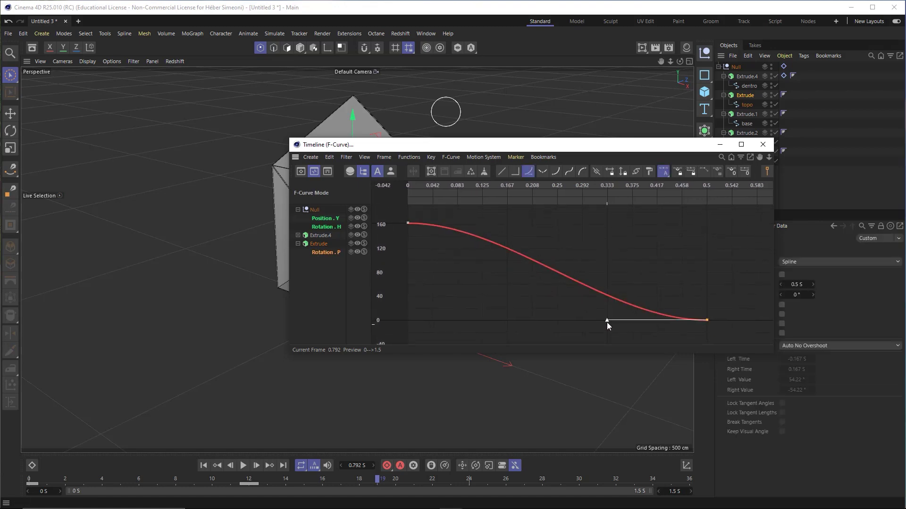
{"action": "left_click_drag", "start_coordinate": [608, 321], "coordinate": [706, 320]}
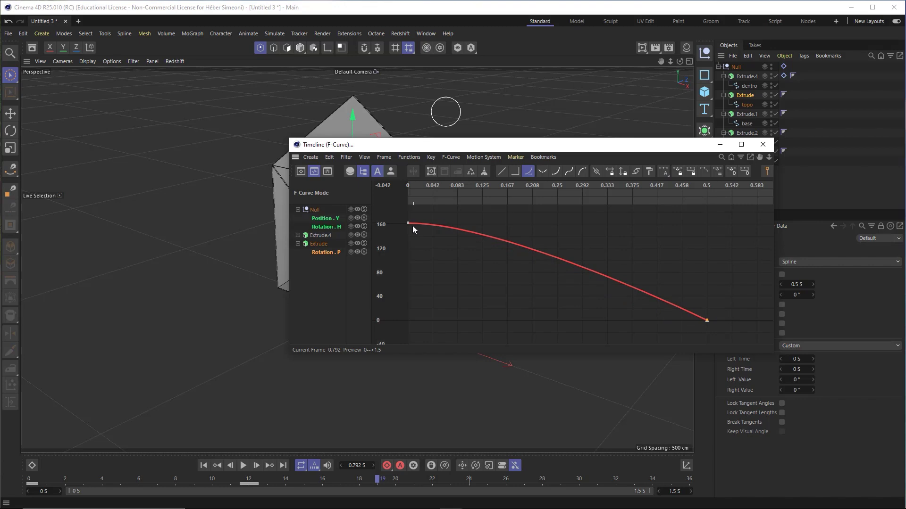
{"action": "left_click", "coordinate": [407, 223]}
{"action": "left_click_drag", "start_coordinate": [507, 222], "coordinate": [679, 229]}
{"action": "left_click", "coordinate": [762, 144]}
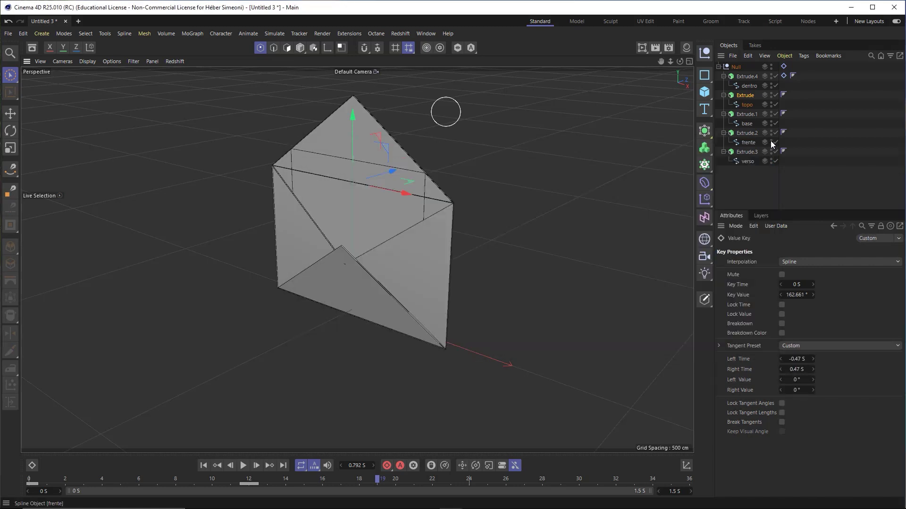
Copy the spring Track Modifier tag from Extrude.4 onto the top flap's Extrude and play the animation from 0 s.
{"action": "left_click", "coordinate": [785, 76]}
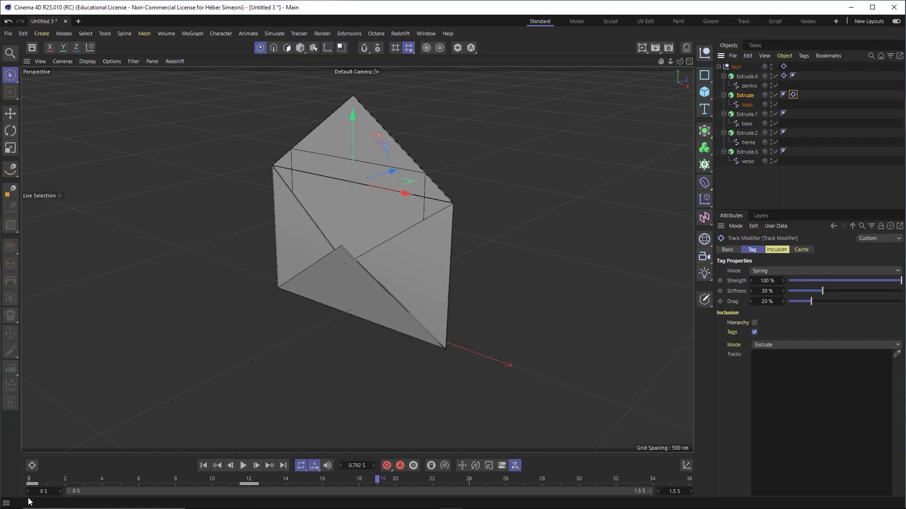
{"action": "left_click", "coordinate": [29, 479]}
{"action": "key", "text": "F8"}
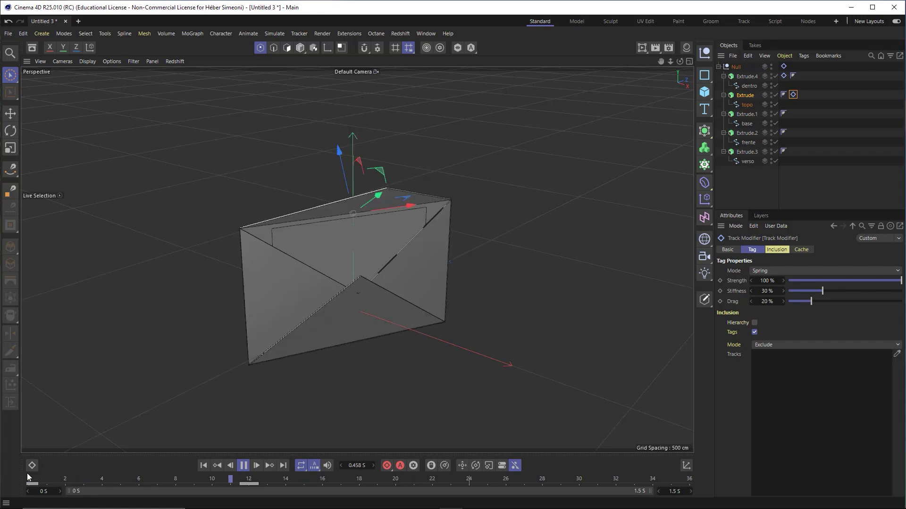
{"action": "key", "text": "F8"}
{"action": "left_click", "coordinate": [441, 203]}
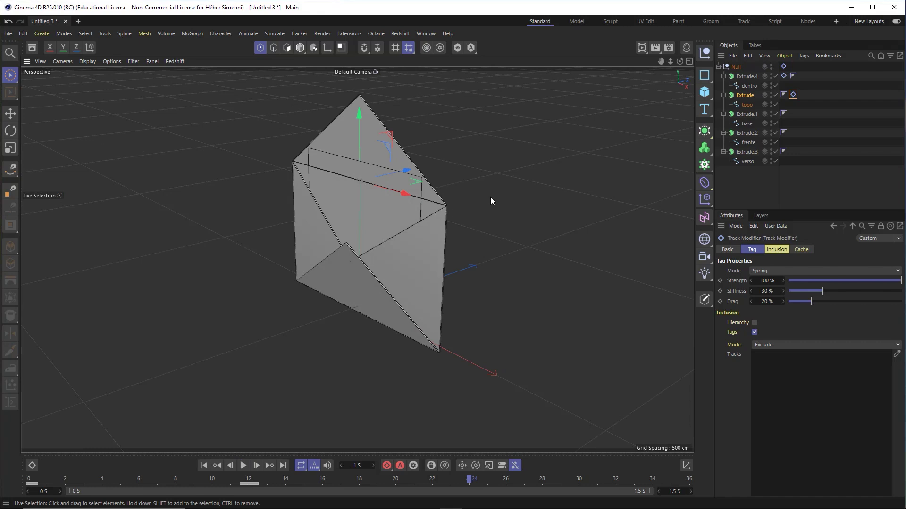
Open the Dope Sheet timeline, expand the Null's tracks and shift the inner sheet's Extrude.4 keys to run from 0.25 s to 0.75 s.
{"action": "left_click_drag", "start_coordinate": [490, 197], "coordinate": [330, 313], "text": "alt"}
{"action": "left_click_drag", "start_coordinate": [69, 486], "coordinate": [450, 470]}
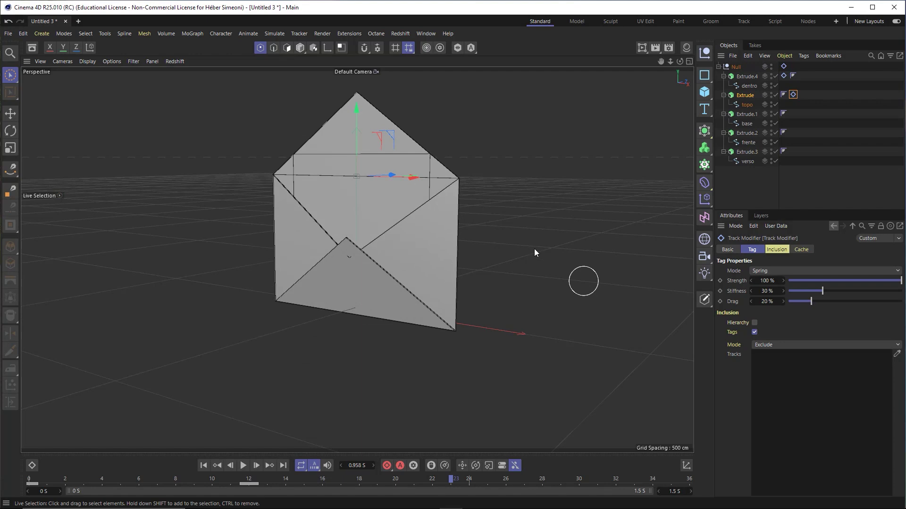
{"action": "left_click", "coordinate": [426, 33]}
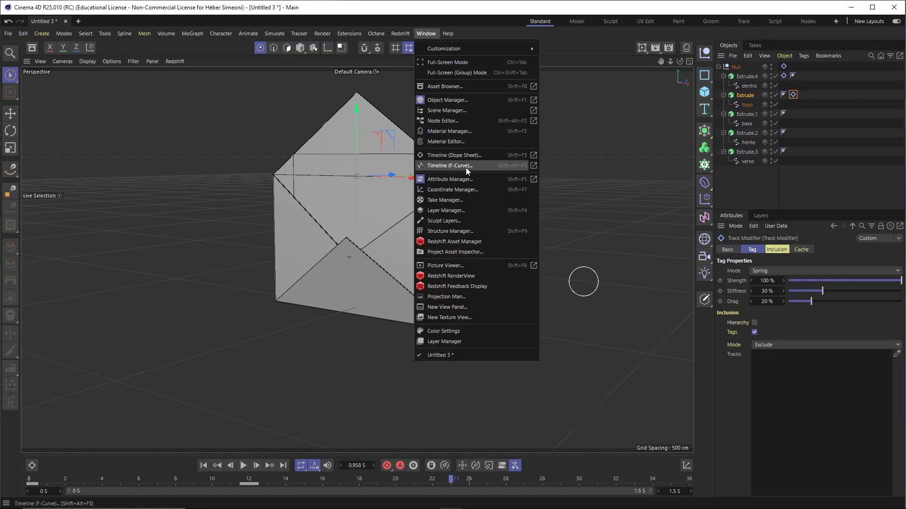
{"action": "left_click", "coordinate": [458, 156]}
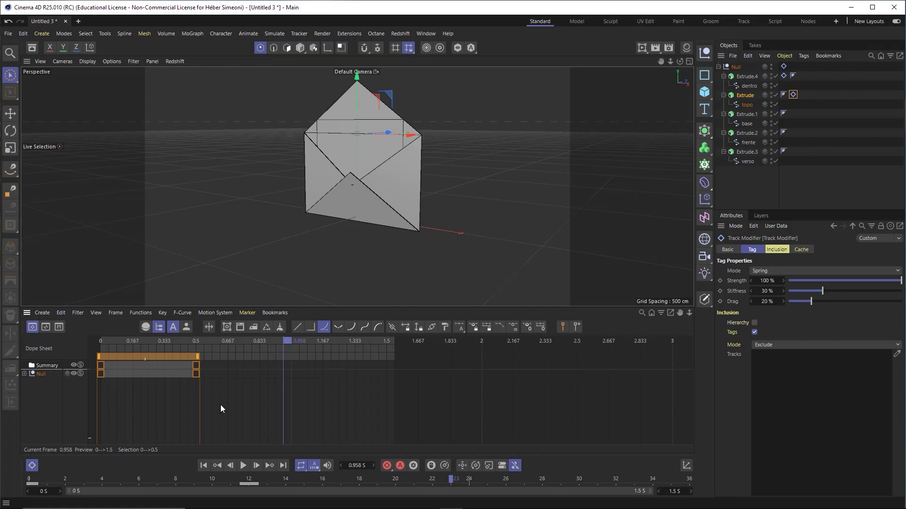
{"action": "left_click", "coordinate": [25, 374]}
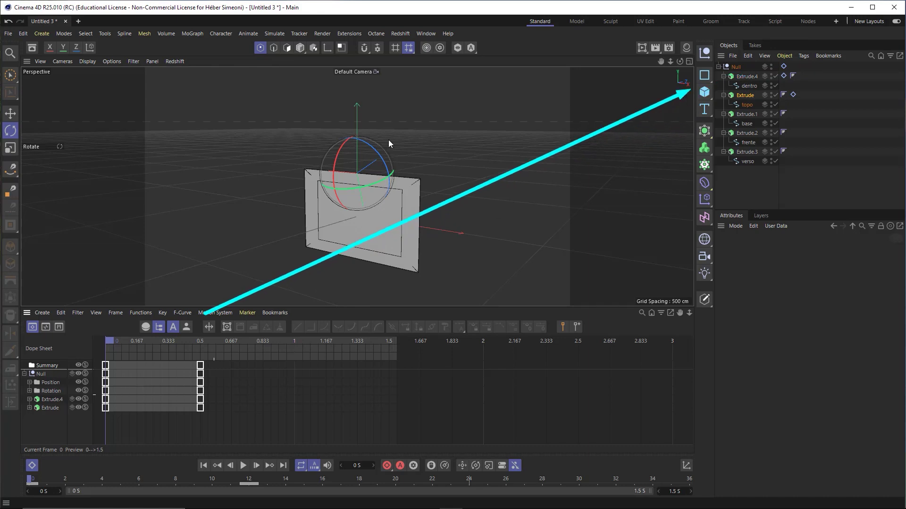
{"action": "left_click", "coordinate": [53, 399]}
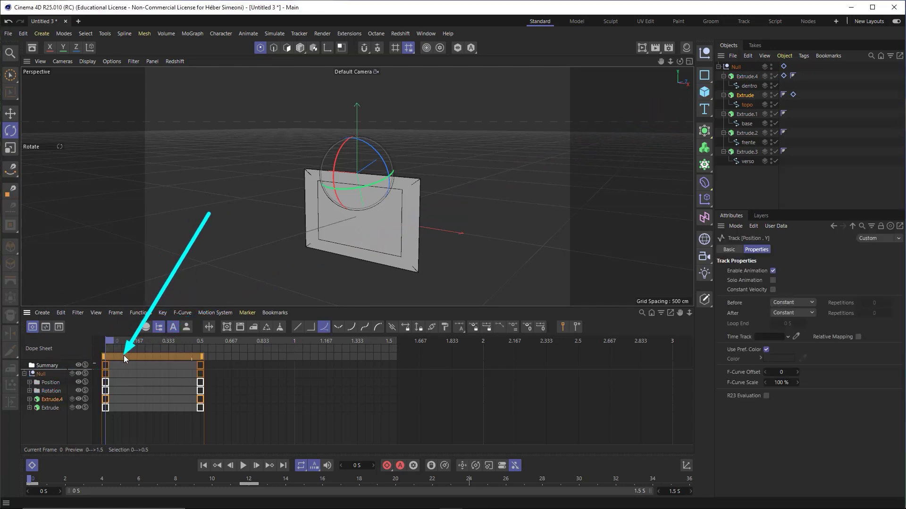
{"action": "left_click_drag", "start_coordinate": [137, 354], "coordinate": [185, 359]}
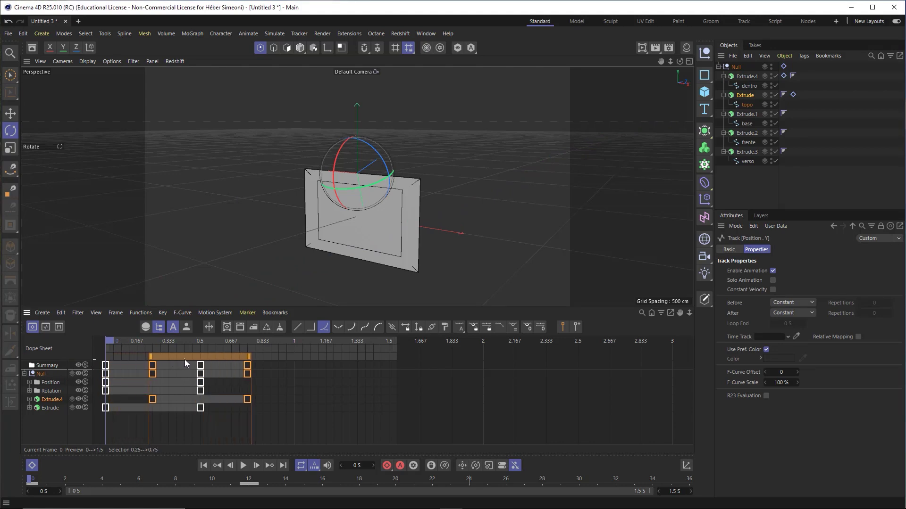
Play the animation, close the Dope Sheet and scrub to about 0.83 s to check the inner sheet's new timing.
{"action": "key", "text": "F8"}
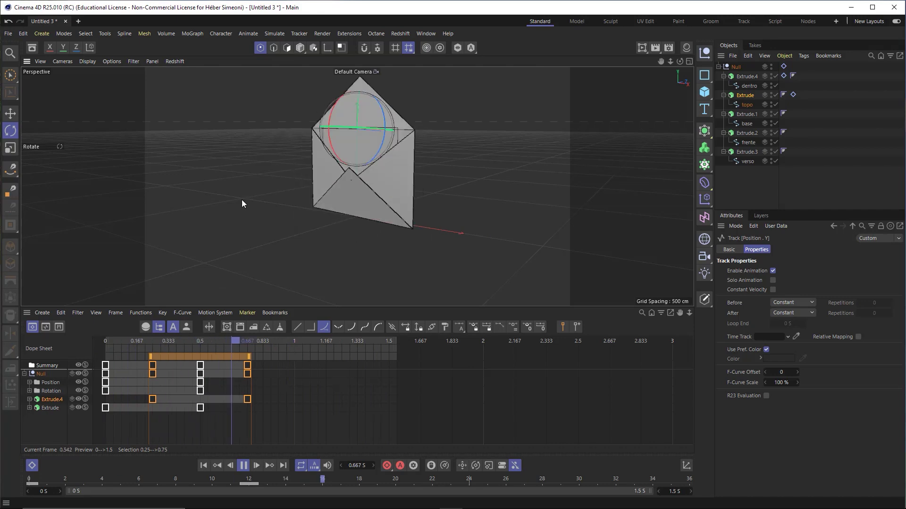
{"action": "key", "text": "9"}
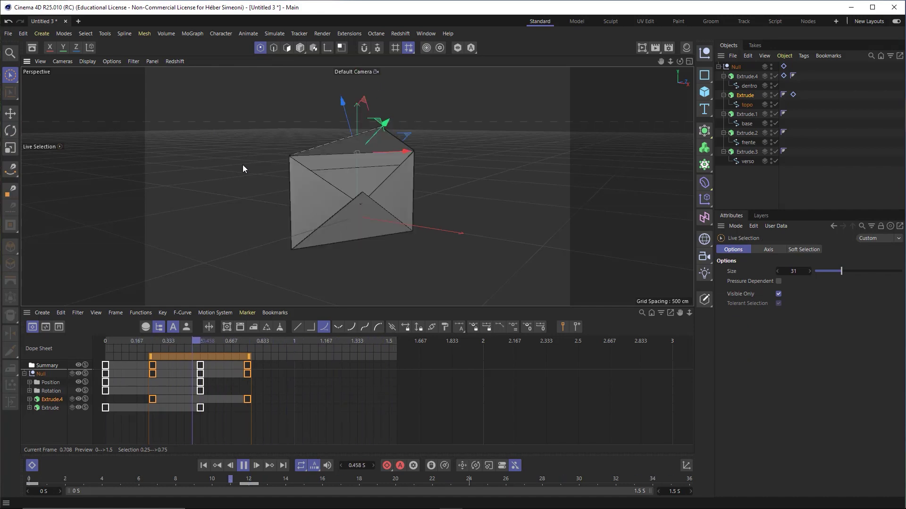
{"action": "left_click", "coordinate": [243, 465]}
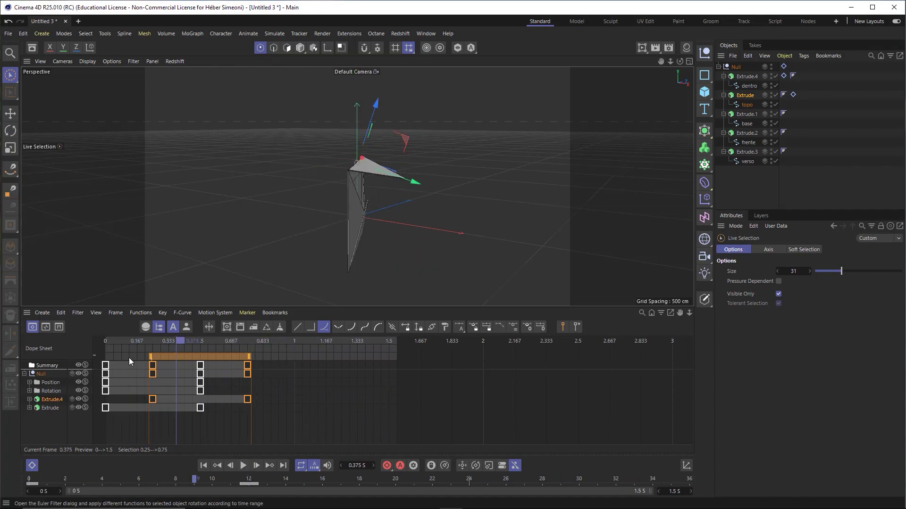
{"action": "left_click", "coordinate": [30, 466]}
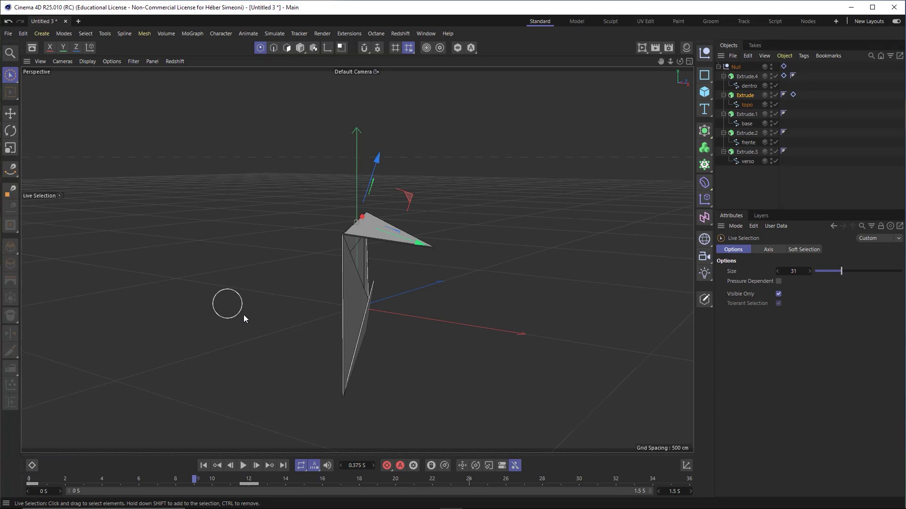
{"action": "left_click_drag", "start_coordinate": [32, 480], "coordinate": [395, 425]}
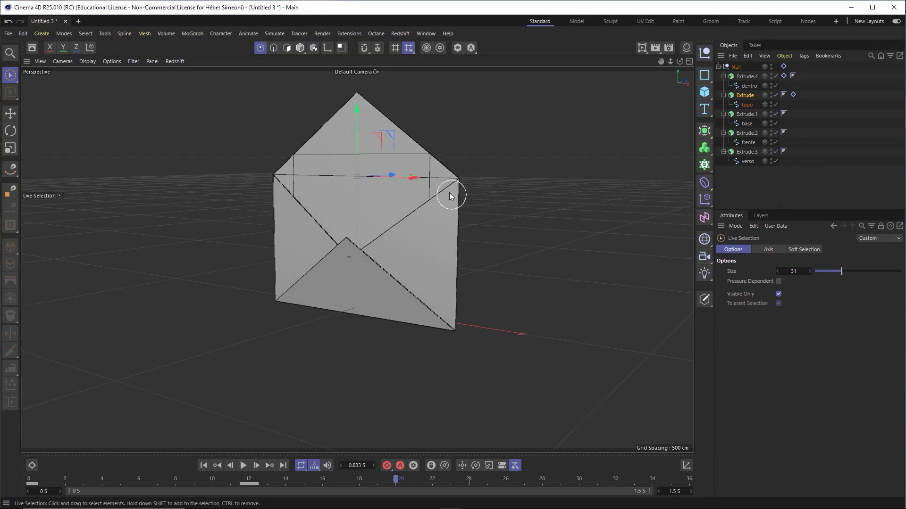
{"action": "left_click_drag", "start_coordinate": [450, 196], "coordinate": [548, 193], "text": "alt"}
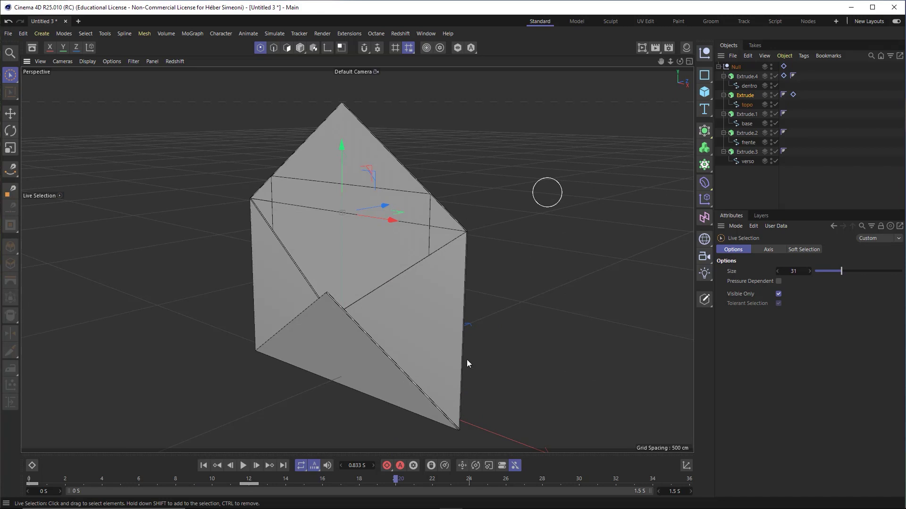
Create a blue material with hue 211° and saturation 36% and apply it to the envelope's Null.
{"action": "left_click_drag", "start_coordinate": [426, 387], "coordinate": [685, 52]}
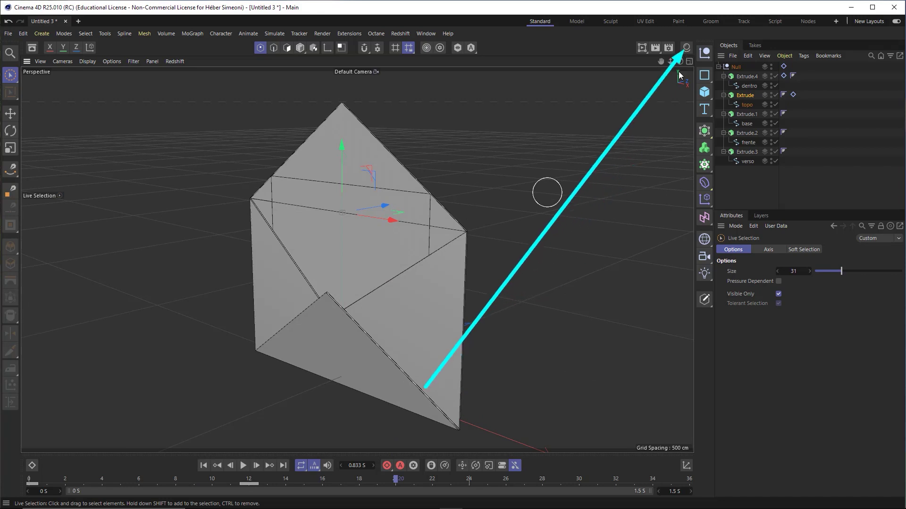
{"action": "left_click", "coordinate": [686, 48]}
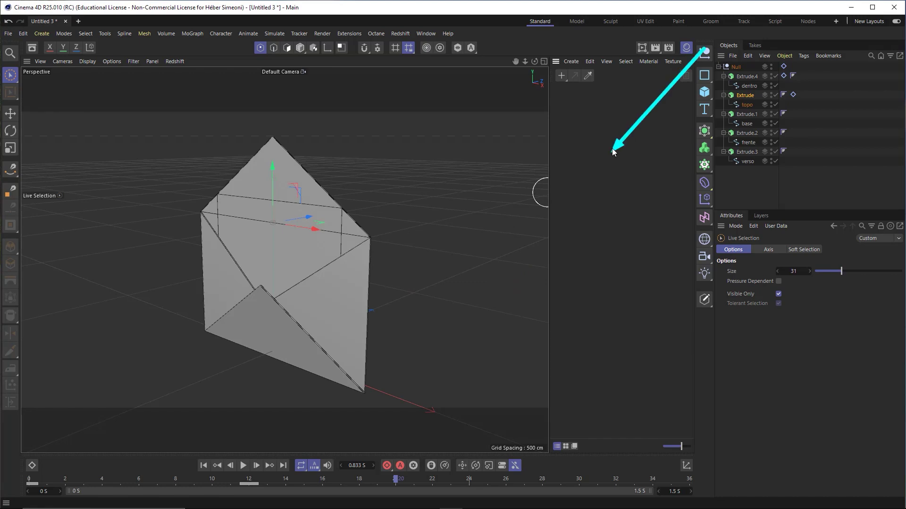
{"action": "double_click", "coordinate": [598, 124]}
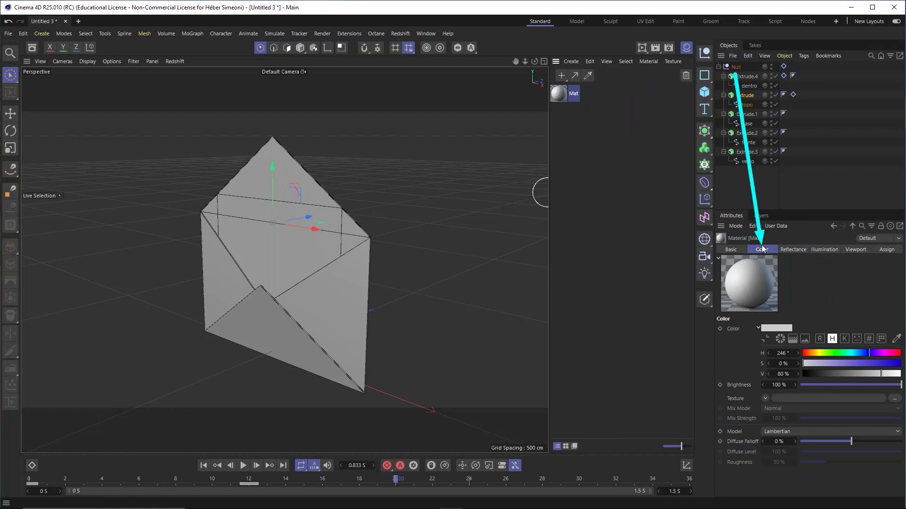
{"action": "left_click", "coordinate": [838, 363]}
{"action": "left_click", "coordinate": [860, 353]}
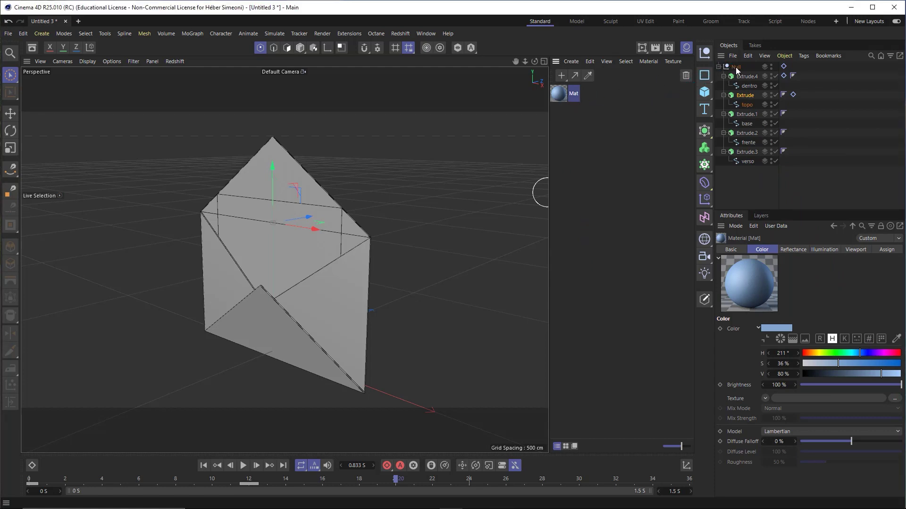
{"action": "left_click_drag", "start_coordinate": [735, 67], "coordinate": [736, 67]}
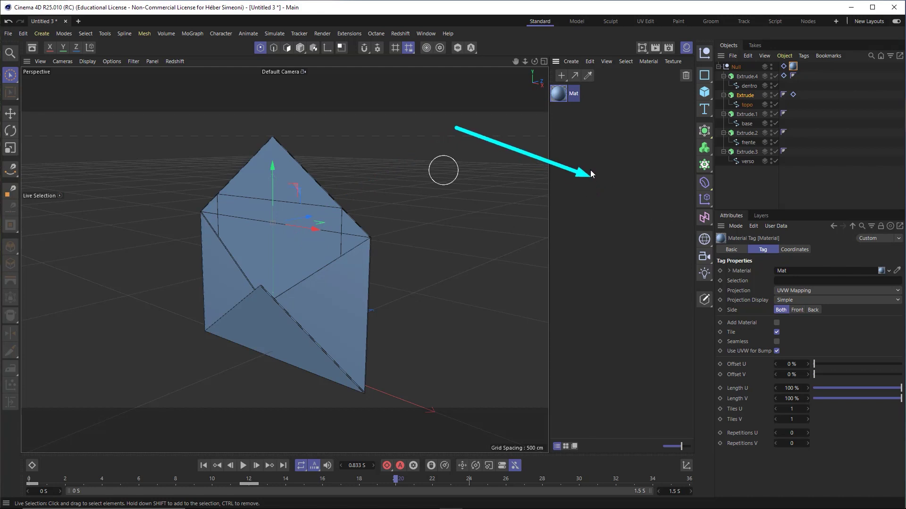
Create a second material with the default colour, apply it to the inner sheet Extrude.4 and render the view to check it.
{"action": "double_click", "coordinate": [591, 134]}
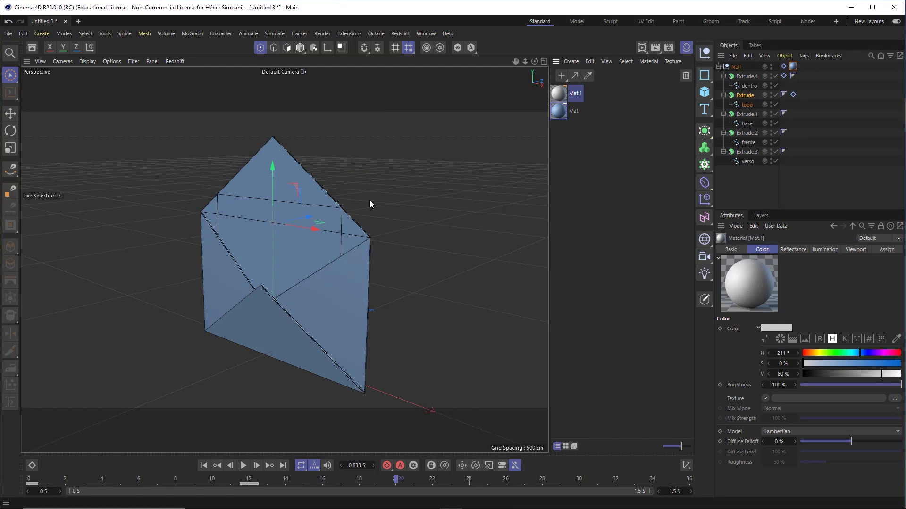
{"action": "left_click_drag", "start_coordinate": [326, 216], "coordinate": [333, 222]}
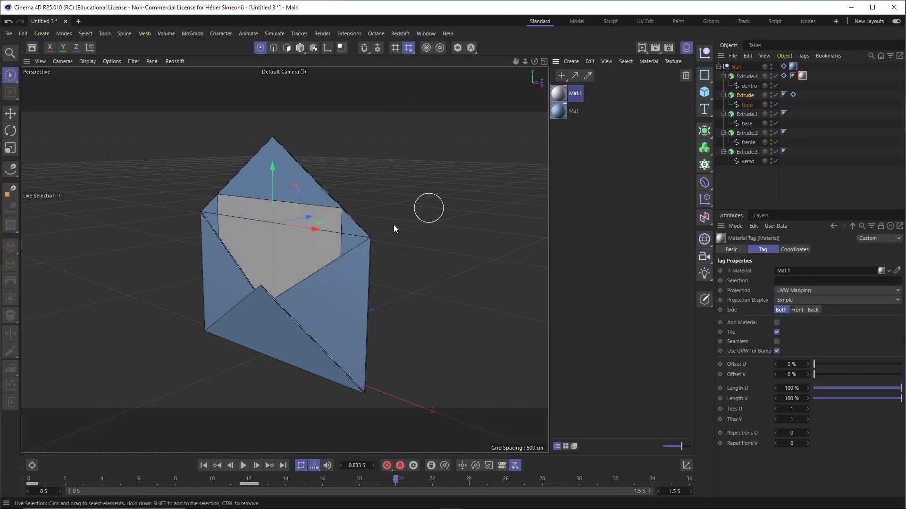
{"action": "left_click_drag", "start_coordinate": [394, 225], "coordinate": [219, 399], "text": "alt"}
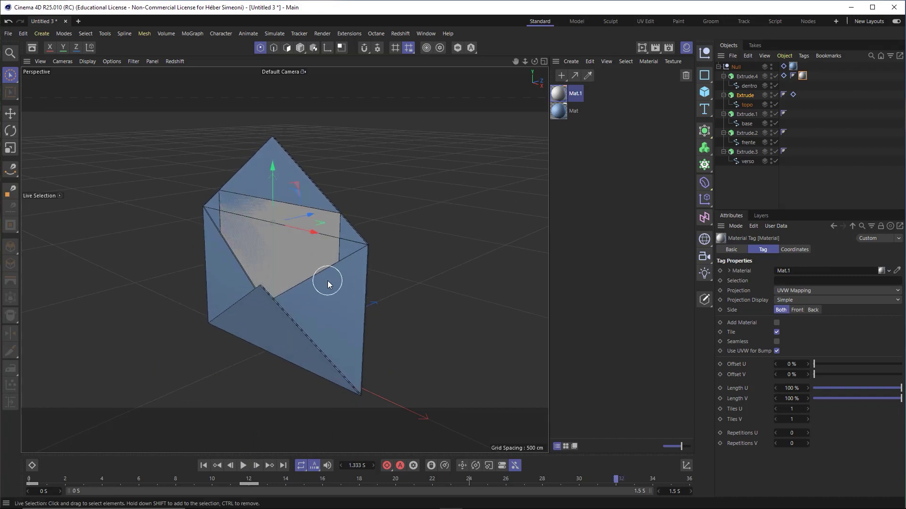
{"action": "key", "text": "ctrl+r"}
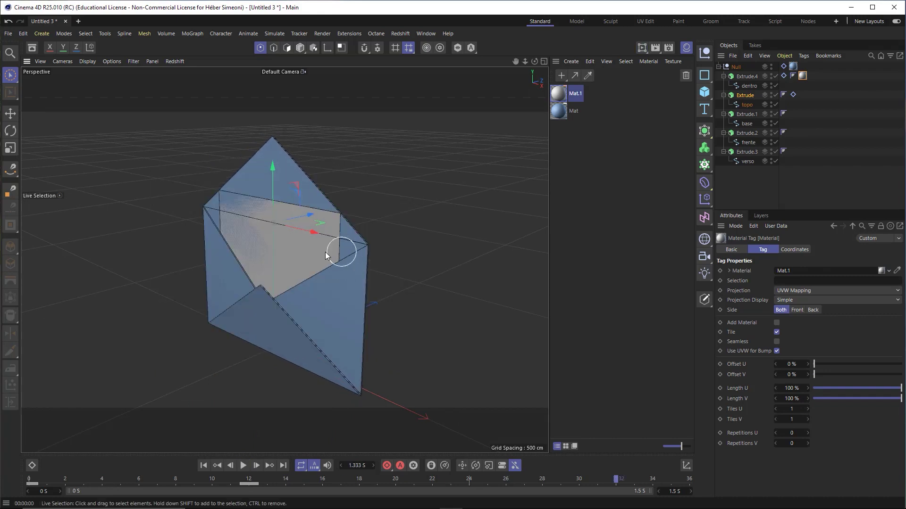
{"action": "scroll", "coordinate": [316, 217], "scroll_direction": "up", "scroll_amount": 2}
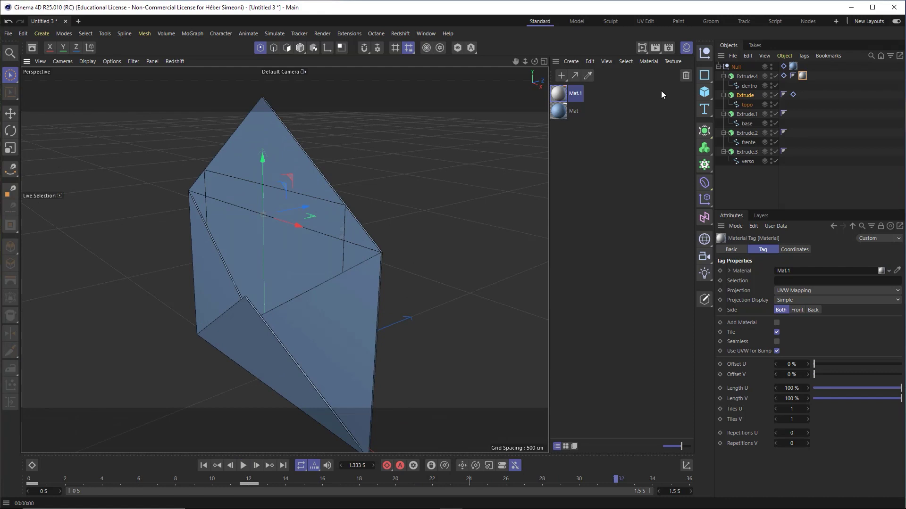
Close the Material Manager and move the inner sheet Extrude.4 along Z to about -3.892 cm, clear of the envelope's back.
{"action": "left_click", "coordinate": [687, 50]}
{"action": "left_click_drag", "start_coordinate": [265, 226], "coordinate": [359, 241], "text": "alt"}
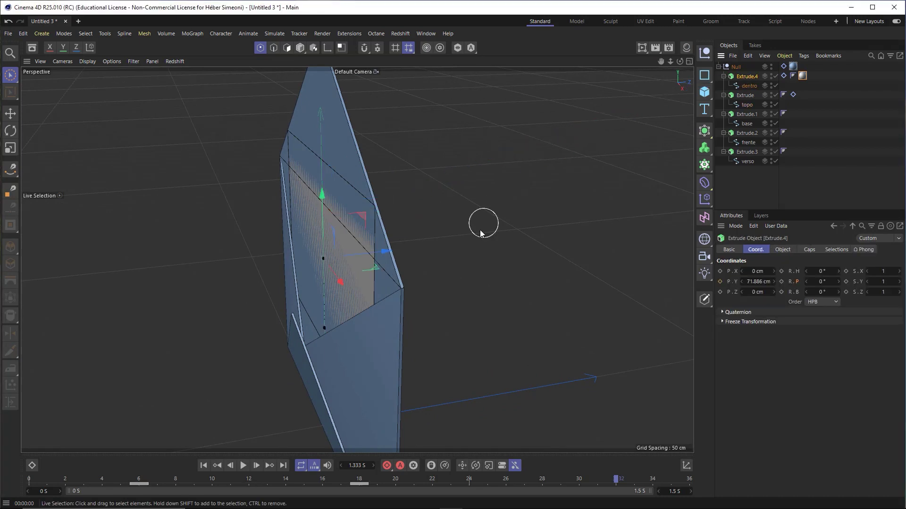
{"action": "left_click_drag", "start_coordinate": [481, 233], "coordinate": [484, 222], "text": "alt"}
{"action": "mouse_move", "coordinate": [381, 255]}
{"action": "left_mouse_down", "text": "alt"}
{"action": "mouse_move", "coordinate": [375, 266]}
{"action": "mouse_move", "coordinate": [377, 252]}
{"action": "left_mouse_up", "text": "alt"}
{"action": "left_click_drag", "start_coordinate": [313, 254], "coordinate": [406, 251], "text": "alt"}
{"action": "scroll", "coordinate": [281, 284], "scroll_direction": "down", "scroll_amount": 5}
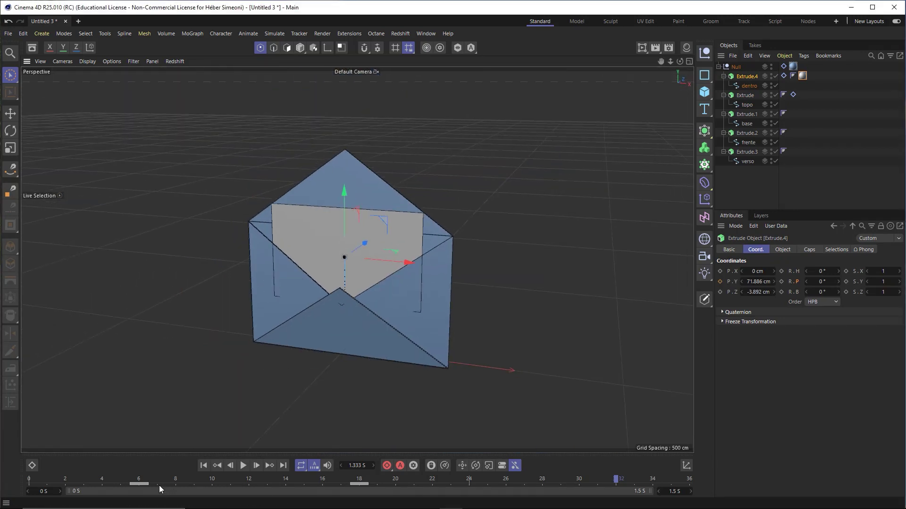
Scrub the timeline and play the finished envelope animation to check the sheet and flap motion.
{"action": "left_click_drag", "start_coordinate": [159, 486], "coordinate": [22, 488]}
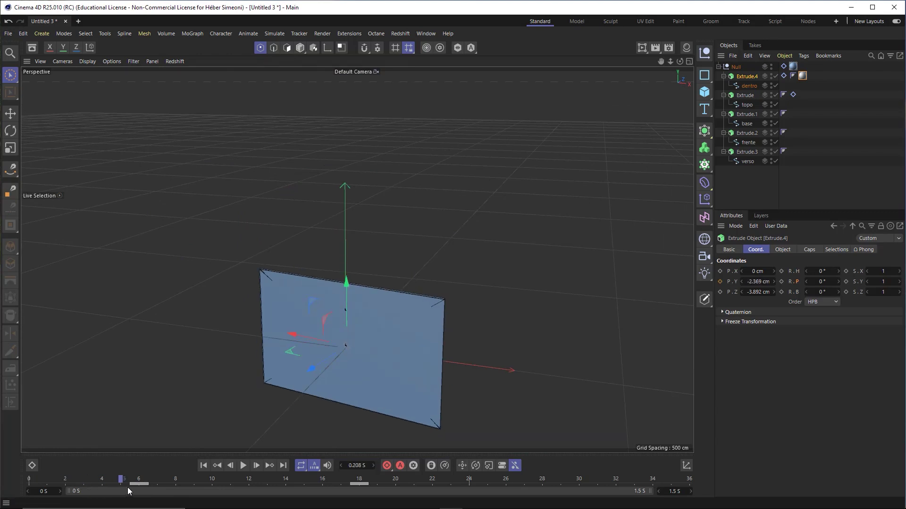
{"action": "left_click_drag", "start_coordinate": [128, 491], "coordinate": [285, 482]}
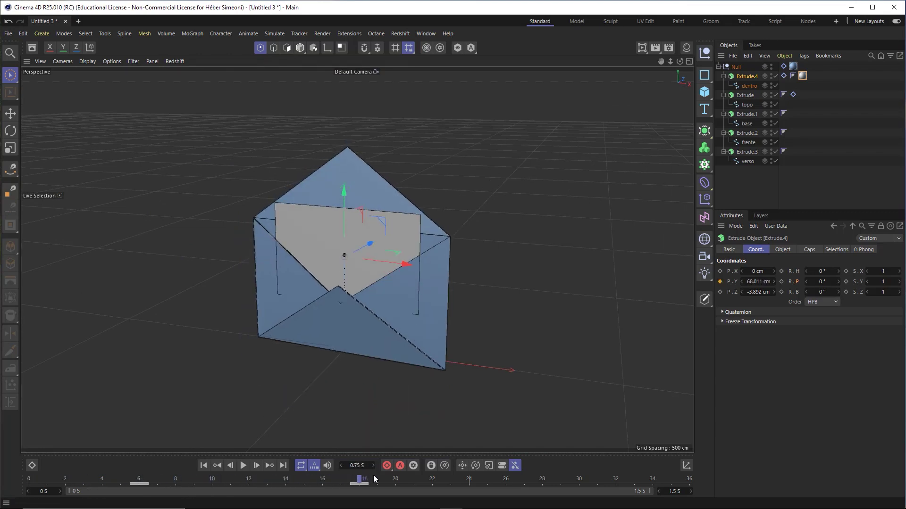
{"action": "key", "text": "F8"}
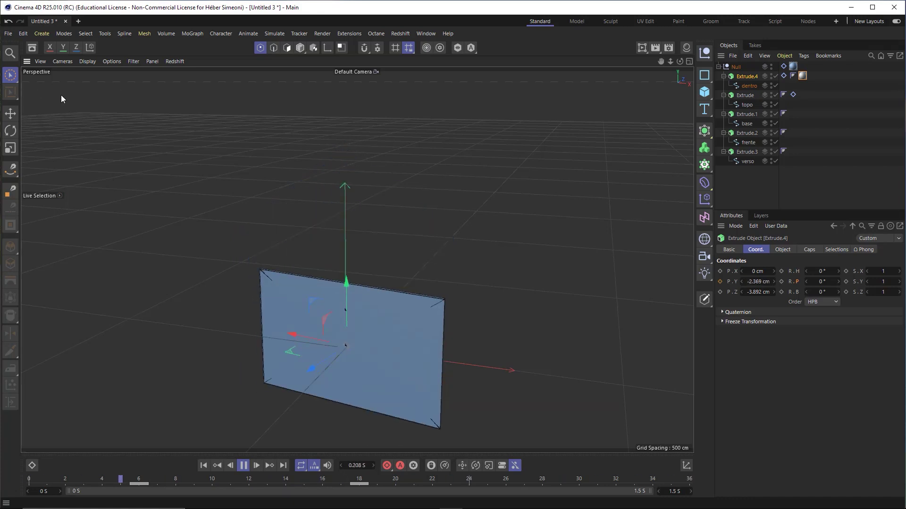
{"action": "key", "text": "r"}
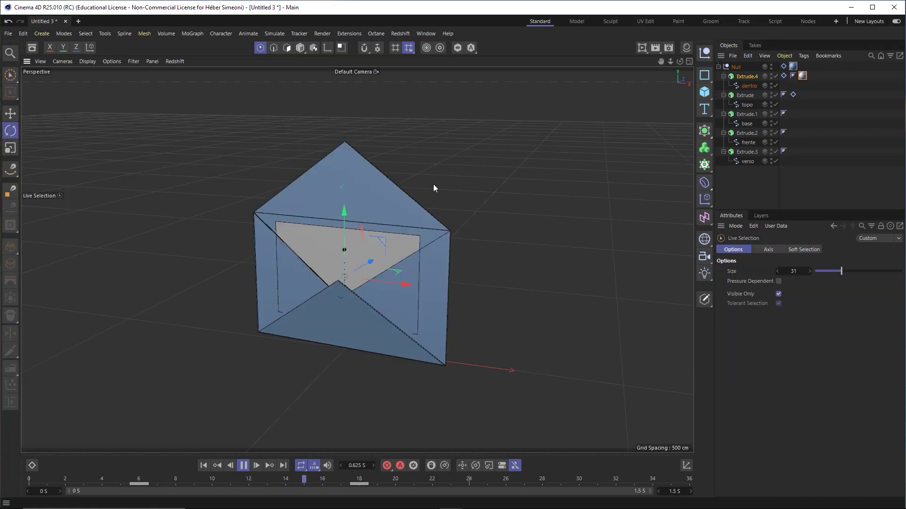
{"action": "key", "text": "9"}
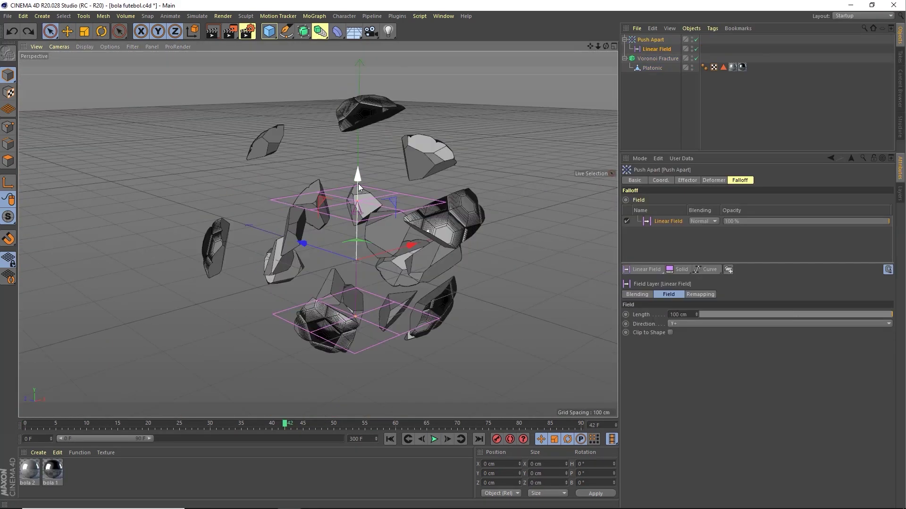
{"action": "left_click_drag", "start_coordinate": [358, 183], "coordinate": [355, 106]}
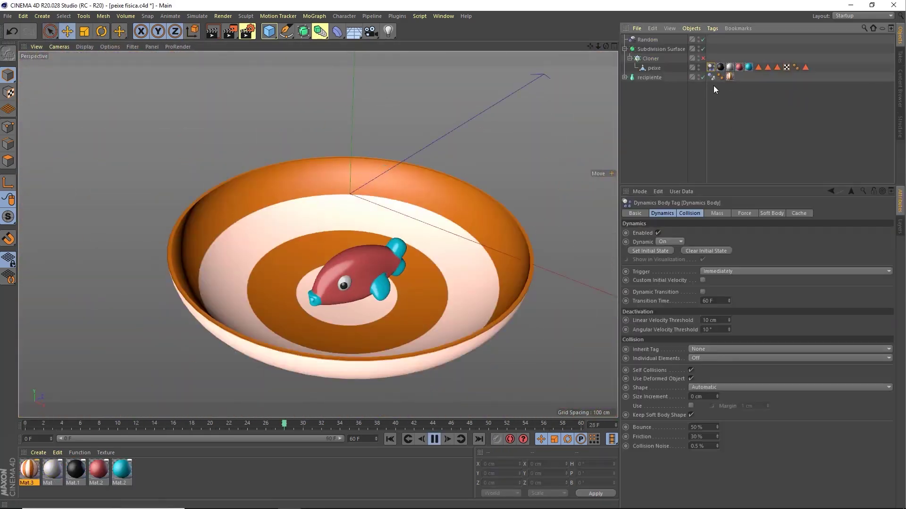